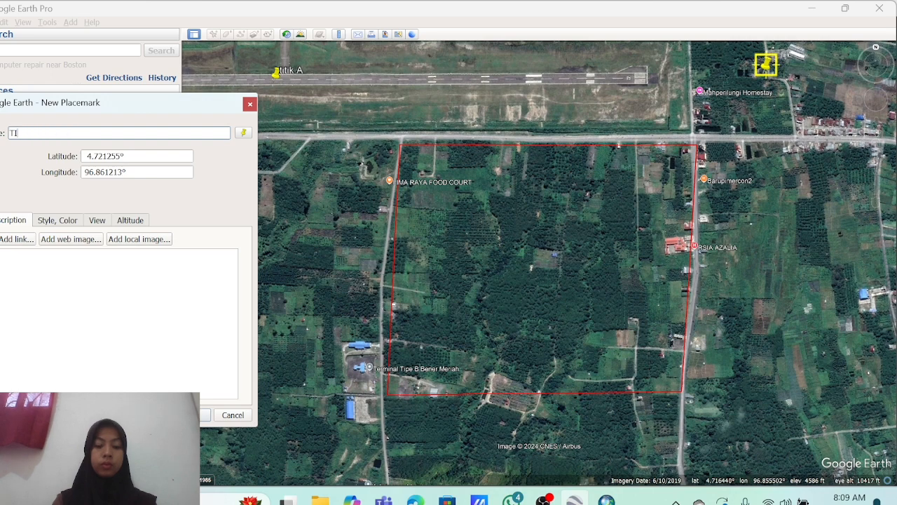
# Confirm TITIK B and add placemark TITIK C at the lower right of the red boundary.
pyautogui.press('Return')
pyautogui.click(213, 34)
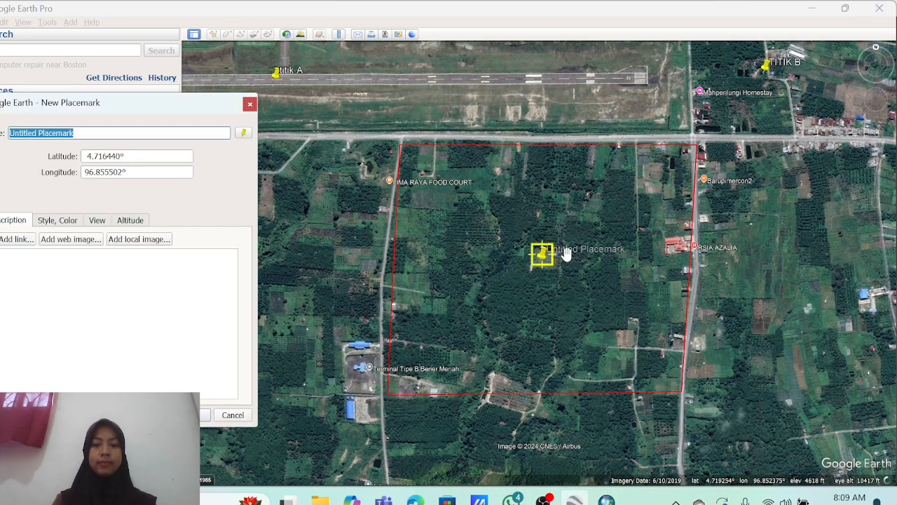
pyautogui.moveTo(541, 262); pyautogui.dragTo(791, 452)
pyautogui.press('BackSpace')
pyautogui.write('TITIK C')
pyautogui.press('Return')
# Add placemark TITIK D at the lower left of the red boundary.
pyautogui.click(214, 34)
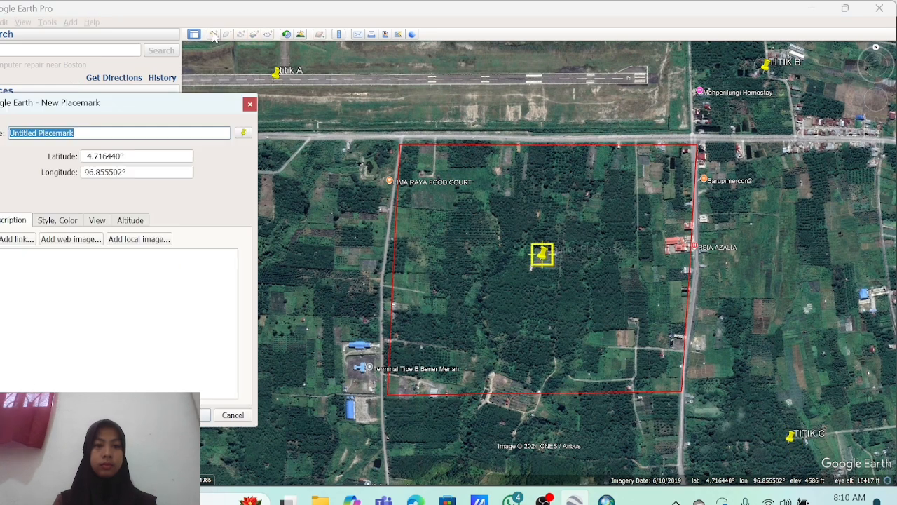
pyautogui.moveTo(540, 266); pyautogui.dragTo(272, 457)
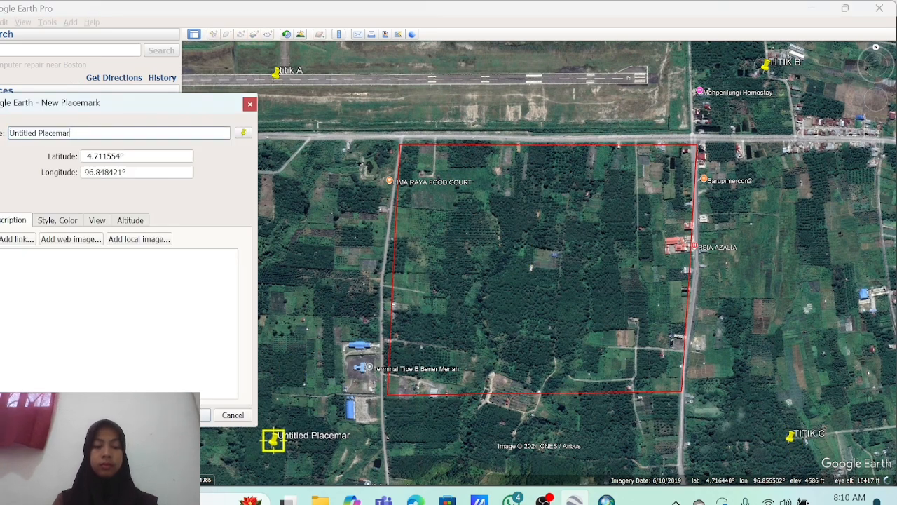
pyautogui.write('TITIK D')
pyautogui.press('Return')
pyautogui.click(0, 23)
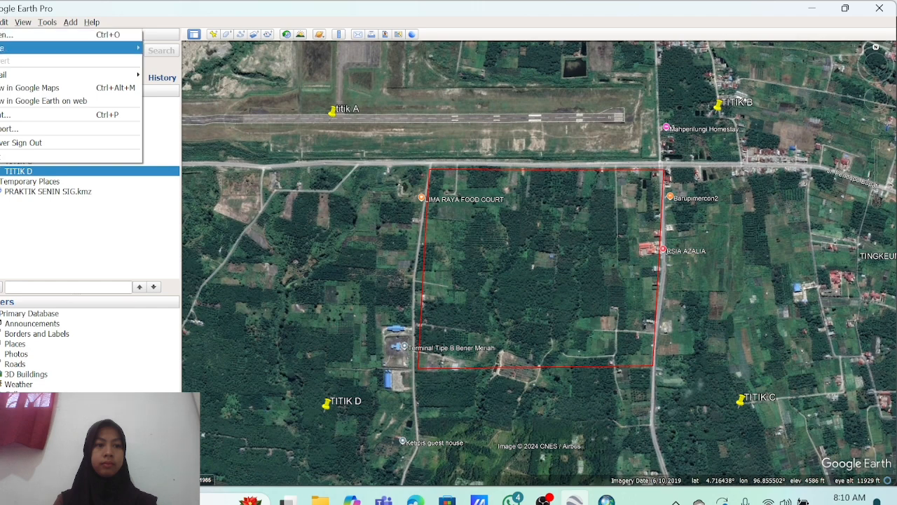
# Set the Save Image resolution to 3840x2160 (4K UHD).
pyautogui.moveTo(133, 47)
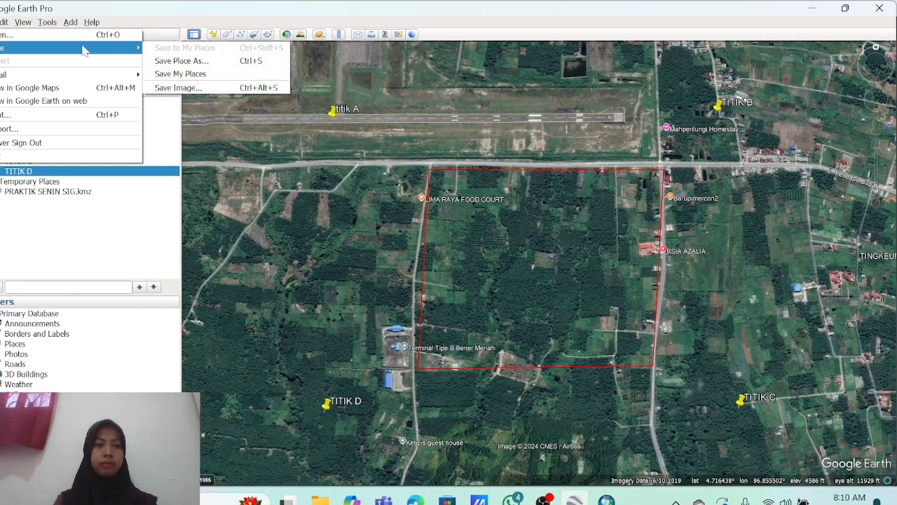
pyautogui.click(178, 87)
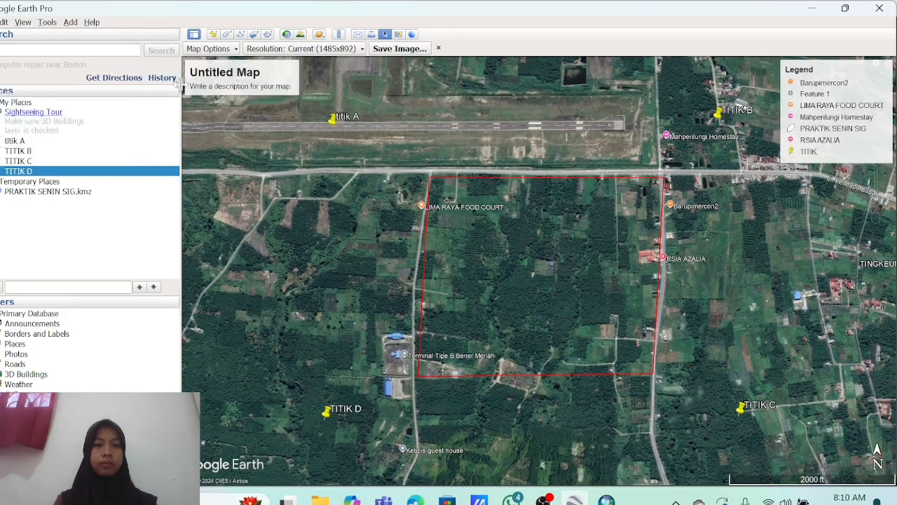
pyautogui.click(301, 51)
pyautogui.click(292, 114)
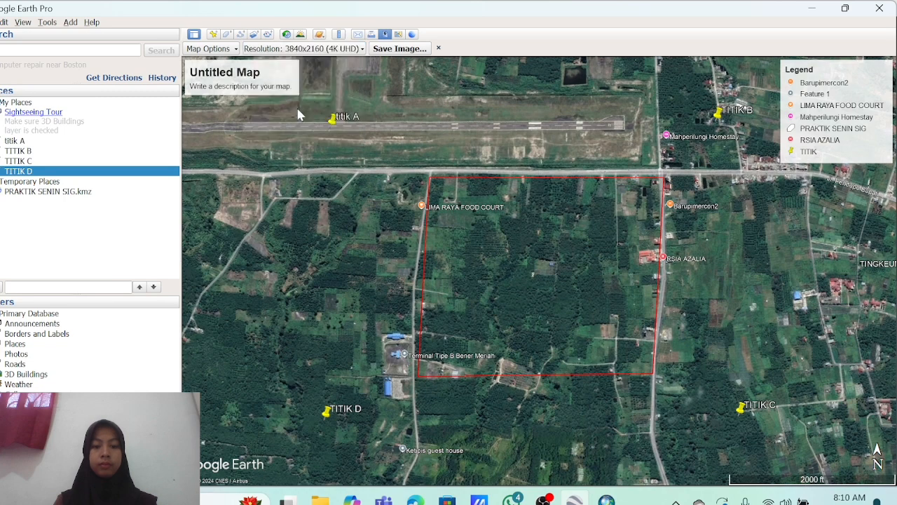
# Save the map image as PETA DASAR in D:\PRAKTIKUM ARCHGIS.
pyautogui.click(407, 54)
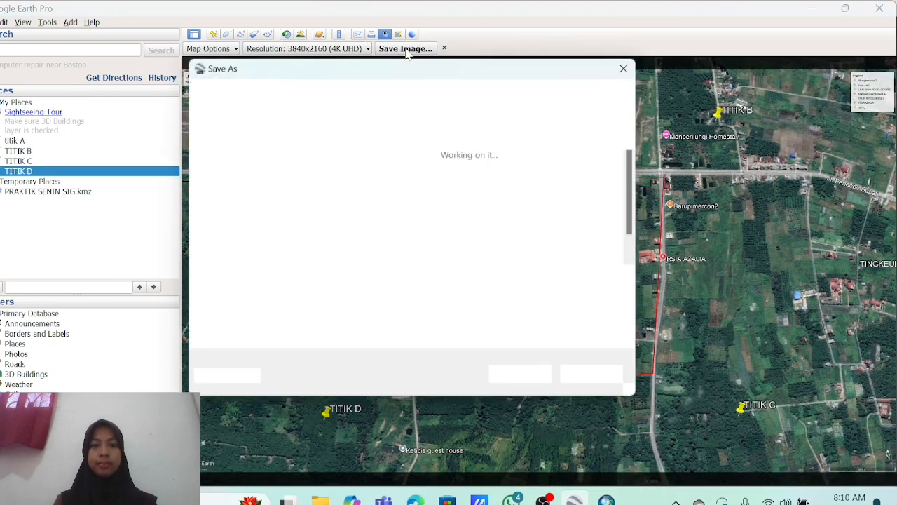
pyautogui.click(247, 241)
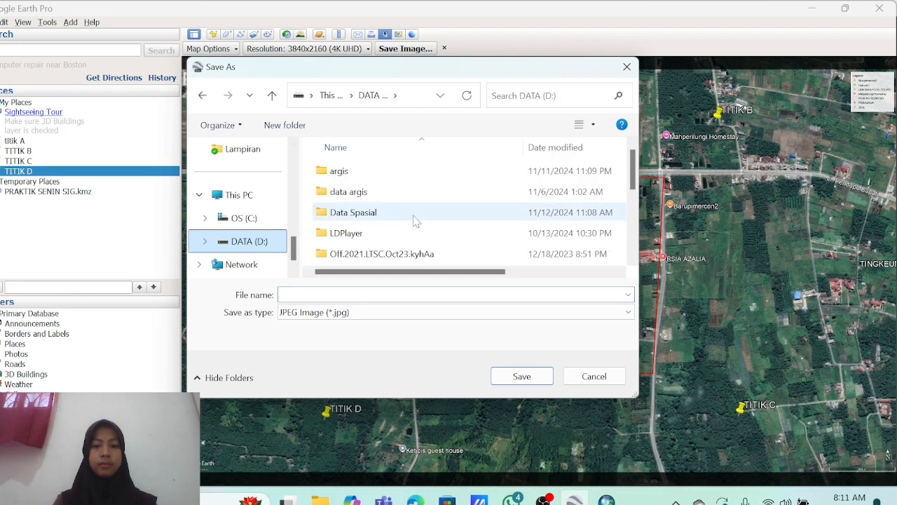
pyautogui.scroll(-1, 413, 221)
pyautogui.doubleClick(403, 245)
pyautogui.write('PETA DASAR')
pyautogui.press('Return')
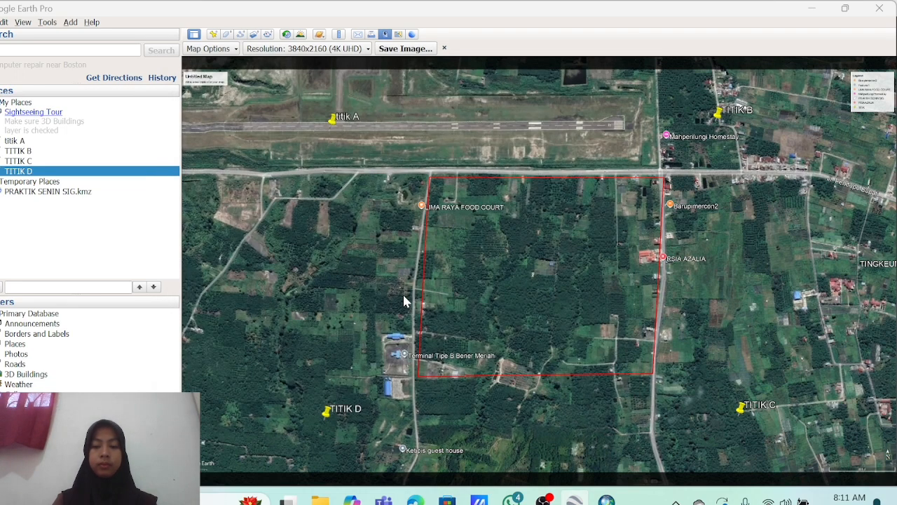
# In ArcMap's Add Data, connect to a folder under D:\PRAKTIKUM ARCHGIS.
pyautogui.click(607, 500)
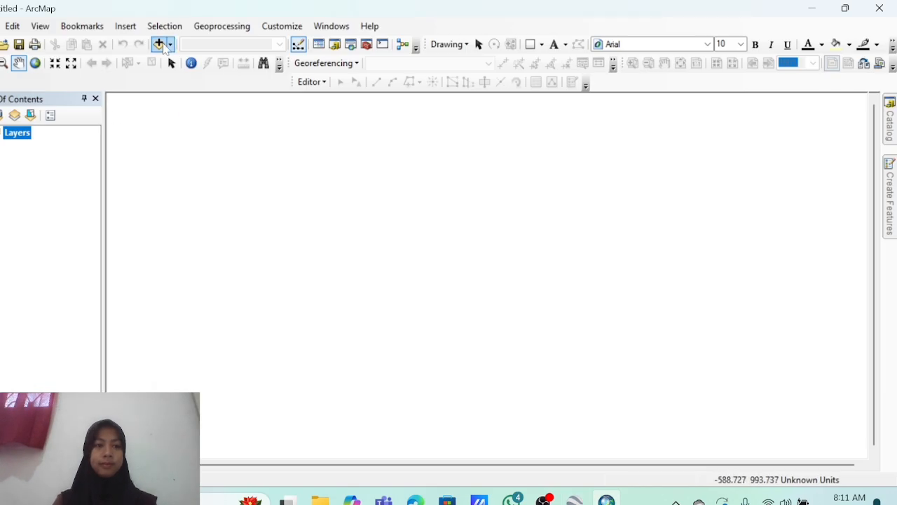
pyautogui.click(170, 44)
pyautogui.click(187, 60)
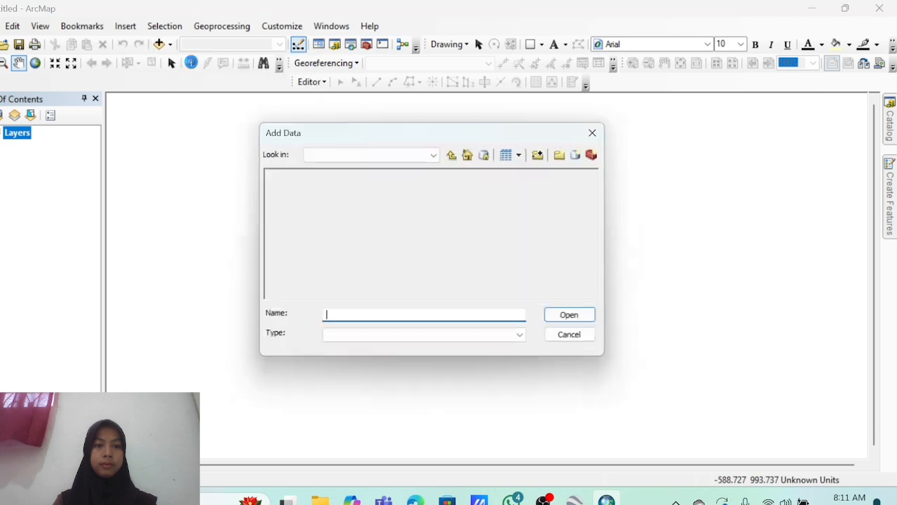
pyautogui.click(546, 155)
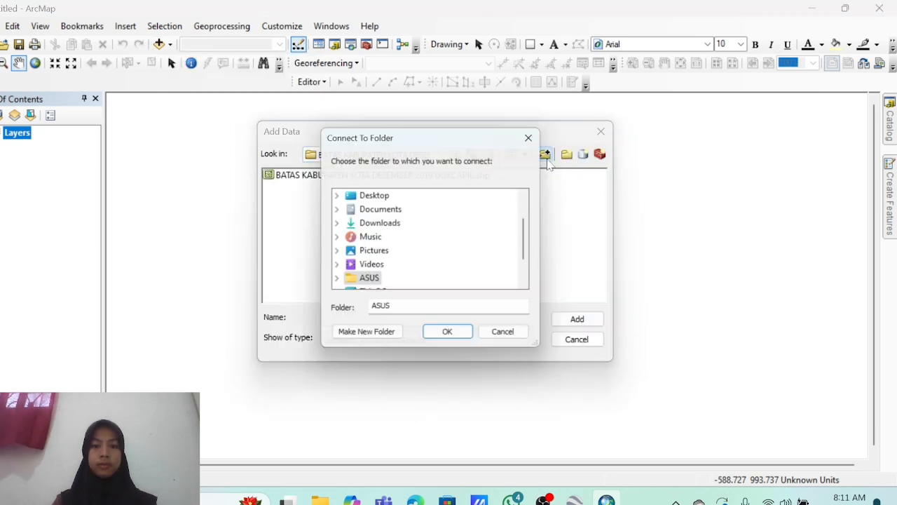
pyautogui.scroll(-1, 441, 217)
pyautogui.click(337, 254)
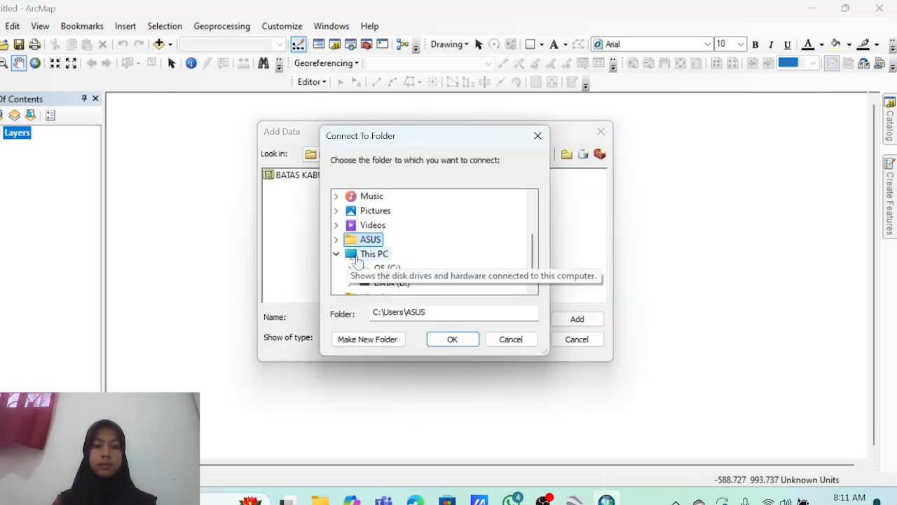
pyautogui.click(349, 283)
pyautogui.scroll(-3, 406, 266)
pyautogui.click(363, 211)
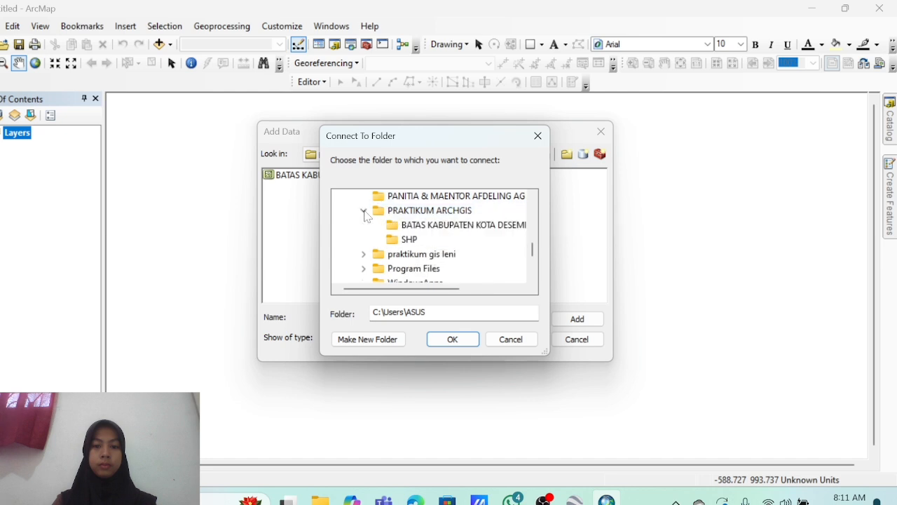
pyautogui.click(420, 224)
pyautogui.click(452, 339)
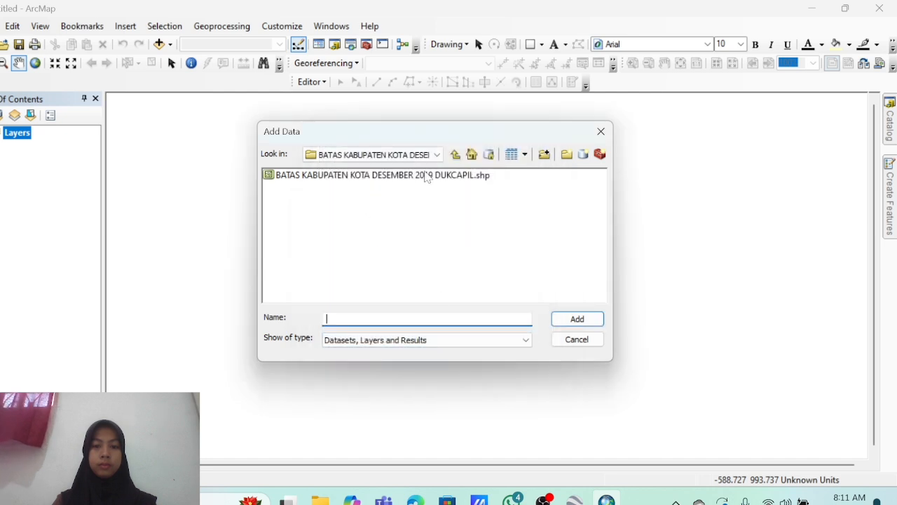
# Add PETA DASAR.jpg from D:\PRAKTIKUM ARCHGIS to the map.
pyautogui.click(379, 154)
pyautogui.click(403, 249)
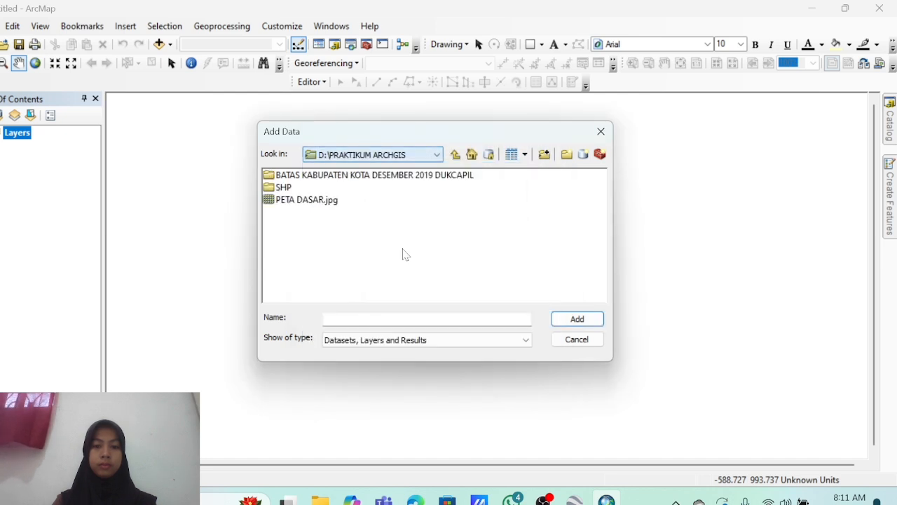
pyautogui.click(323, 200)
pyautogui.click(578, 318)
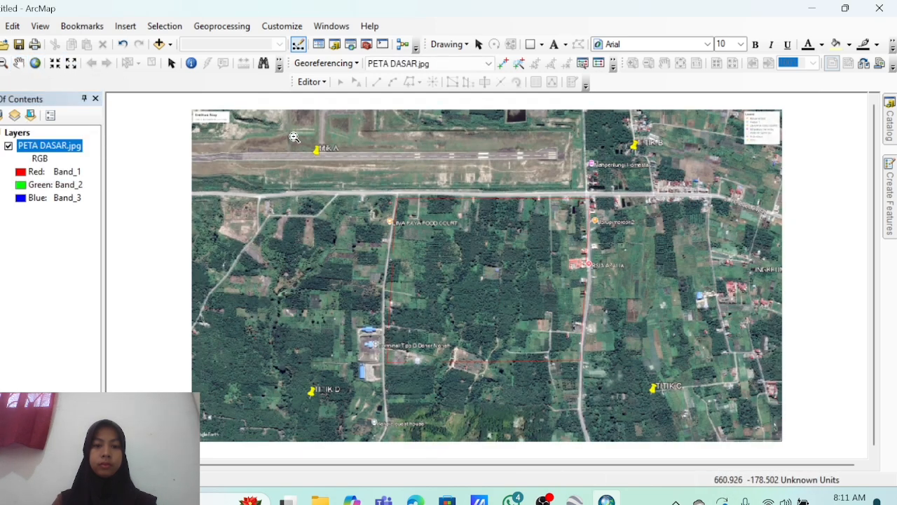
# Zoom in on the tip of the titik A pushpin.
pyautogui.moveTo(293, 132); pyautogui.dragTo(358, 168)
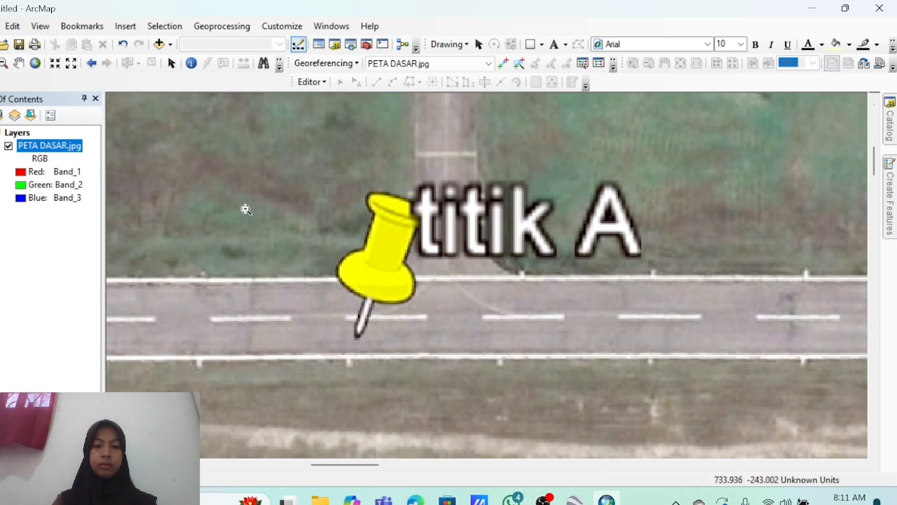
pyautogui.moveTo(245, 208); pyautogui.dragTo(444, 406)
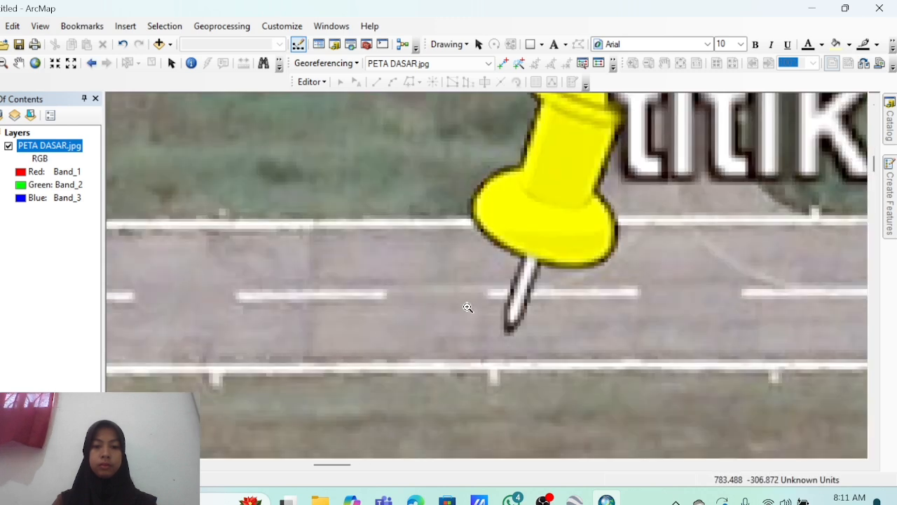
pyautogui.moveTo(467, 307); pyautogui.dragTo(601, 400)
pyautogui.moveTo(304, 133); pyautogui.dragTo(458, 238)
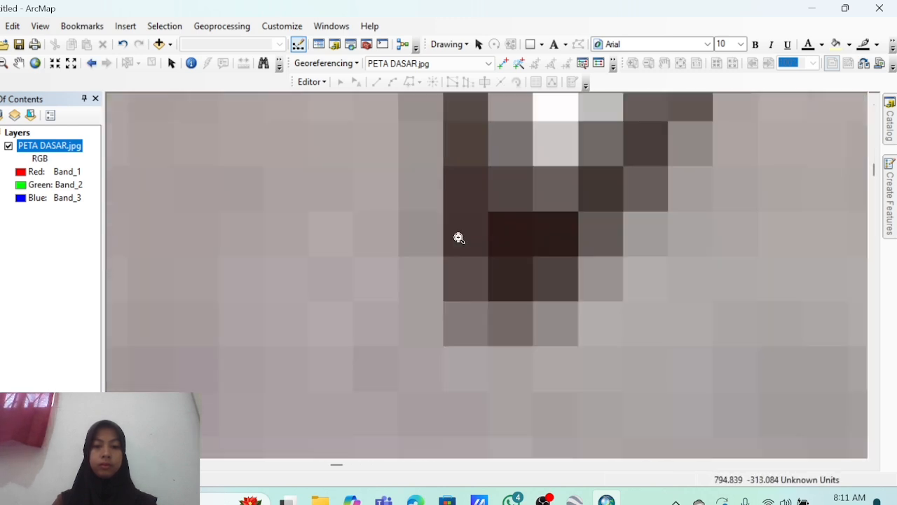
# Place control point 1 at the titik A pin tip and open its Input X and Y entry.
pyautogui.click(503, 64)
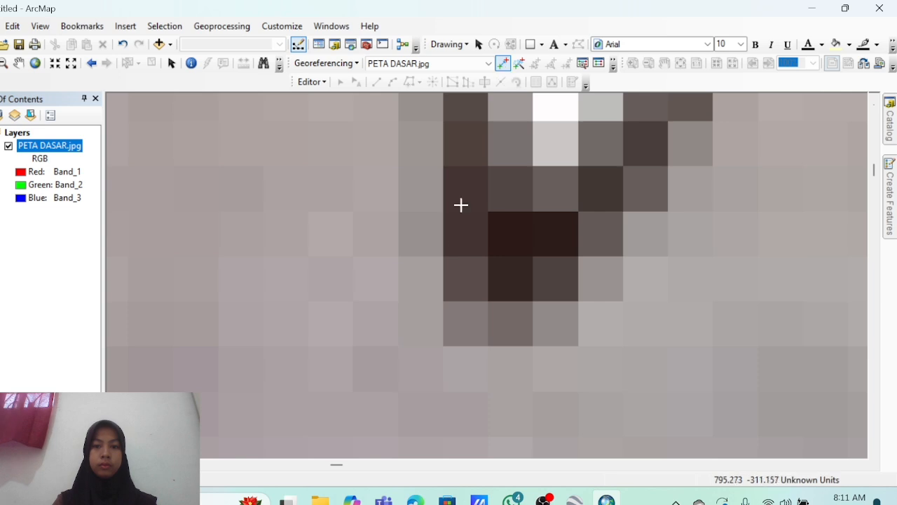
pyautogui.click(441, 343)
pyautogui.rightClick(441, 343)
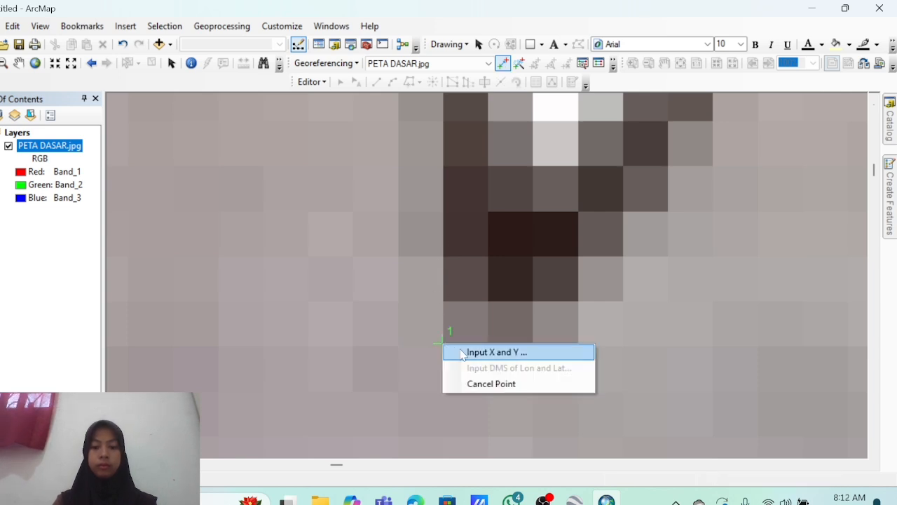
pyautogui.click(462, 352)
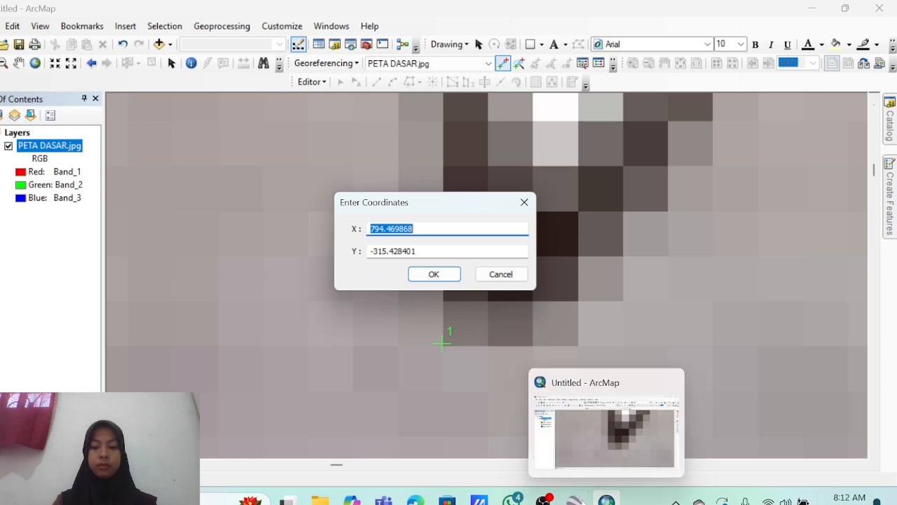
pyautogui.click(575, 499)
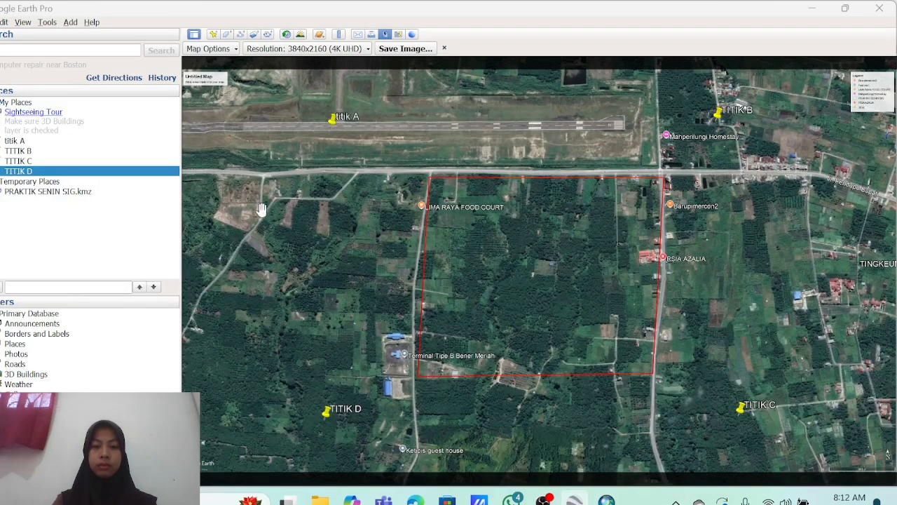
# Copy titik A's Google Earth coordinates into control point 1: X 96.848700°, Y 4.721062°.
pyautogui.click(14, 141)
pyautogui.rightClick(12, 139)
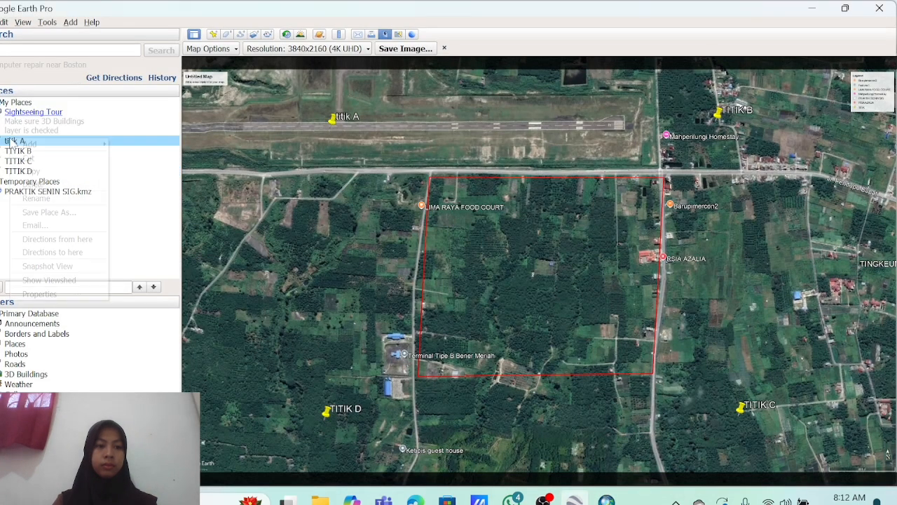
pyautogui.click(68, 294)
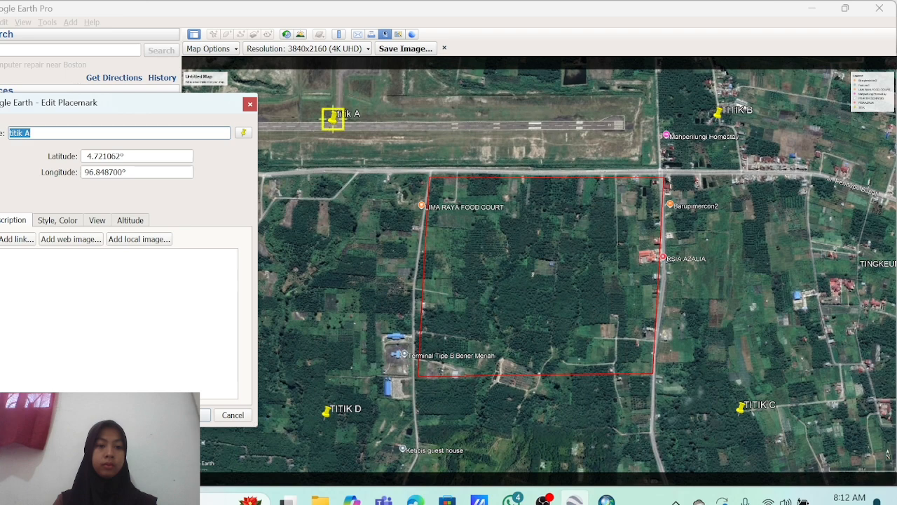
pyautogui.moveTo(129, 172); pyautogui.dragTo(105, 172)
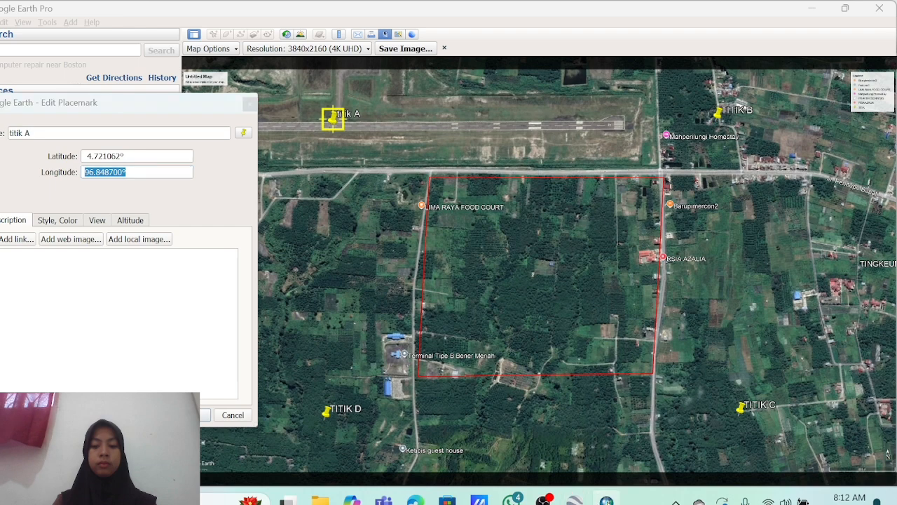
pyautogui.click(574, 499)
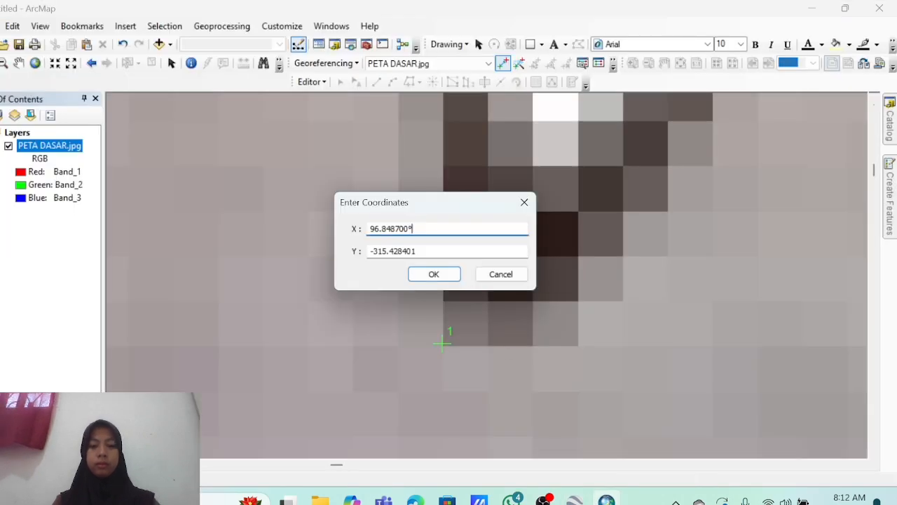
pyautogui.click(575, 499)
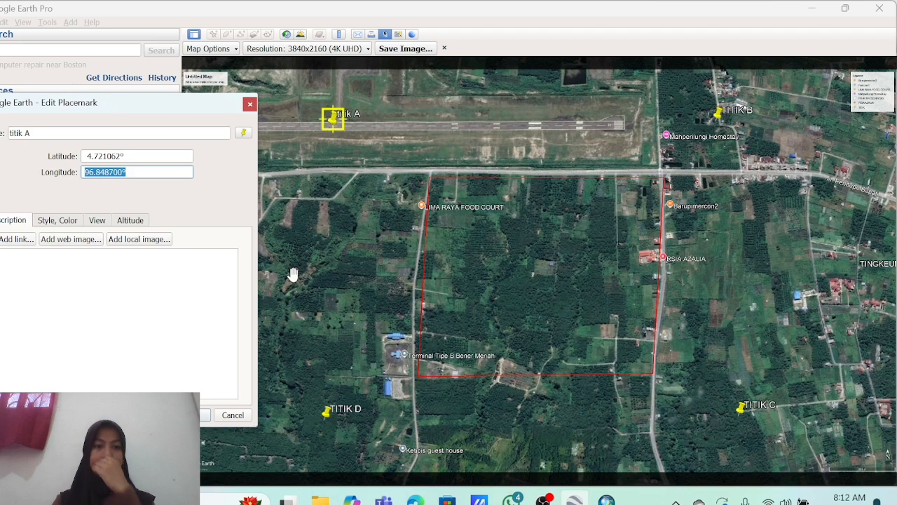
pyautogui.moveTo(124, 157); pyautogui.dragTo(103, 156)
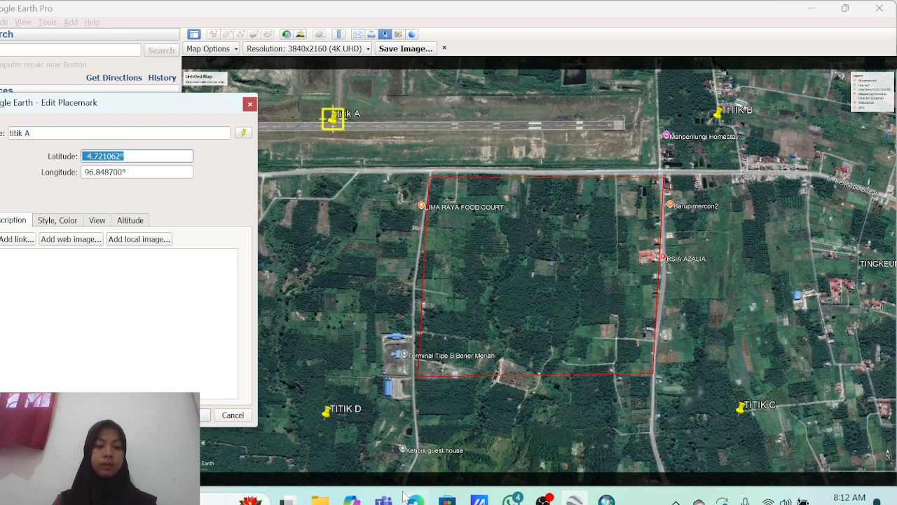
pyautogui.click(229, 416)
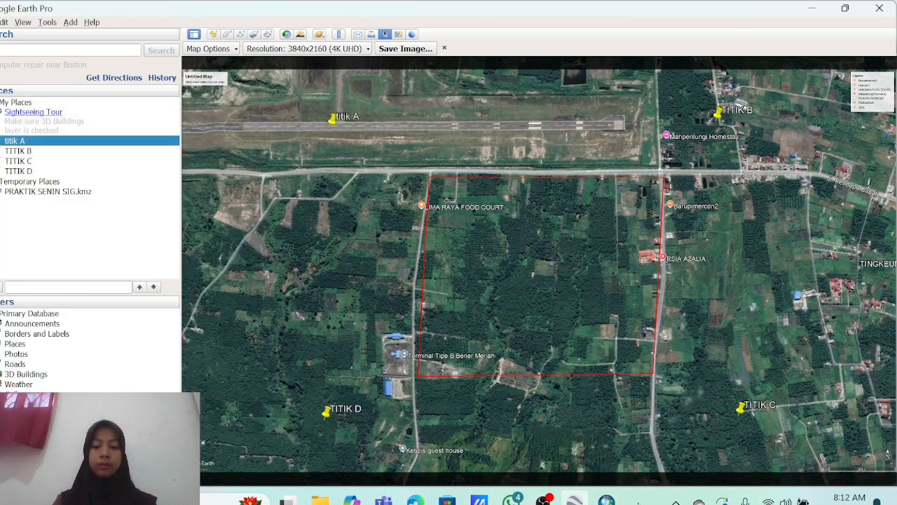
pyautogui.click(607, 500)
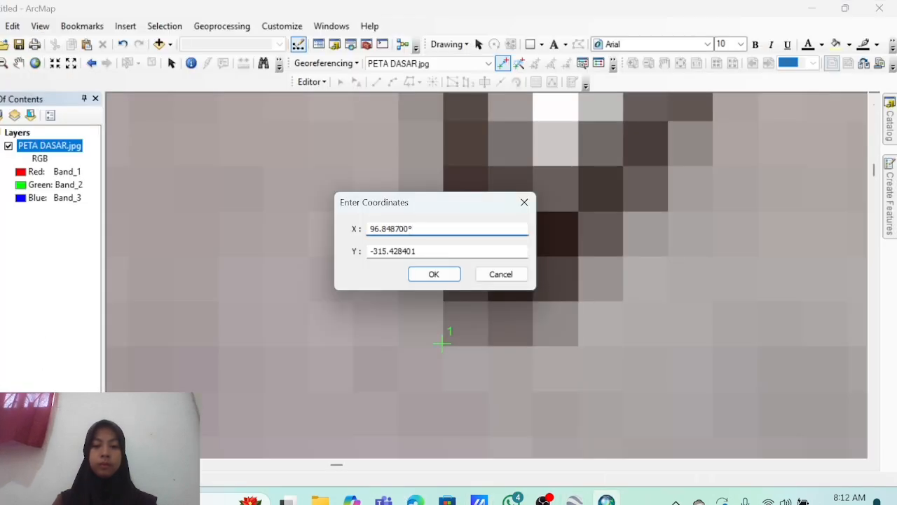
pyautogui.press('Tab')
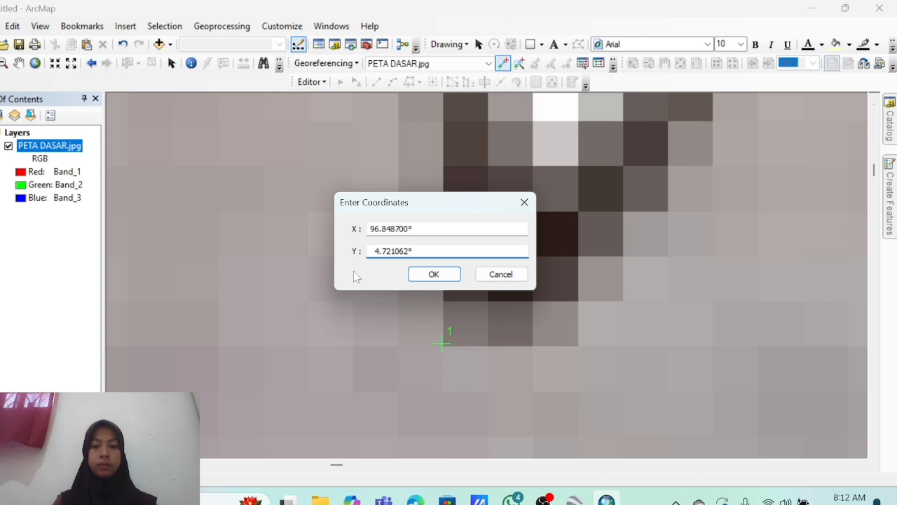
pyautogui.click(430, 276)
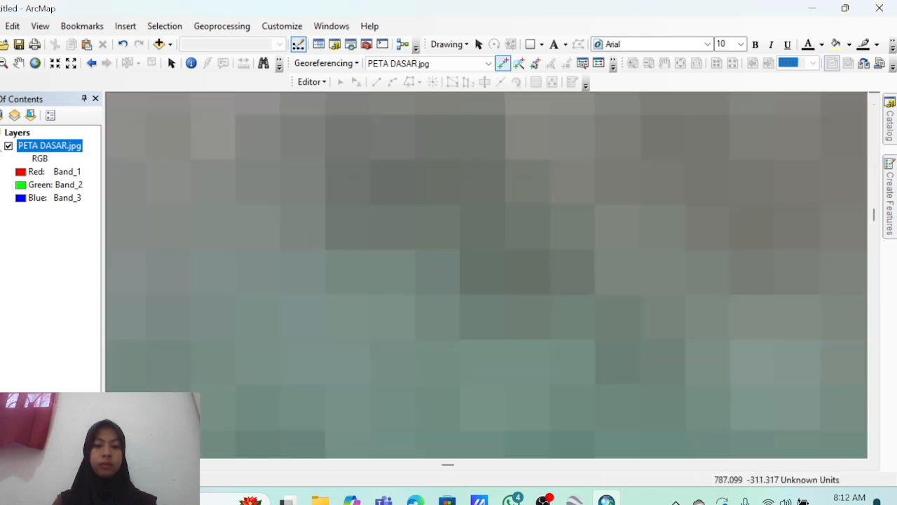
# Show the whole base map and zoom to the TITIK B pin.
pyautogui.rightClick(35, 150)
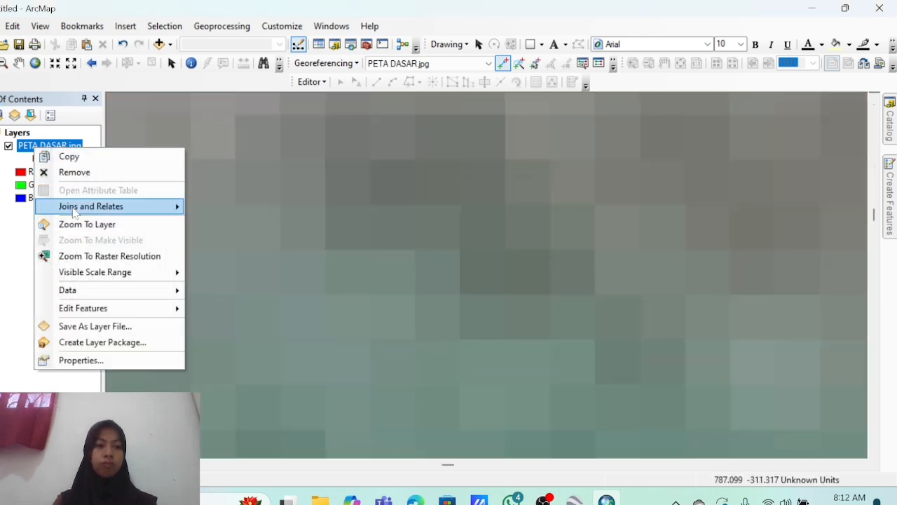
pyautogui.click(79, 228)
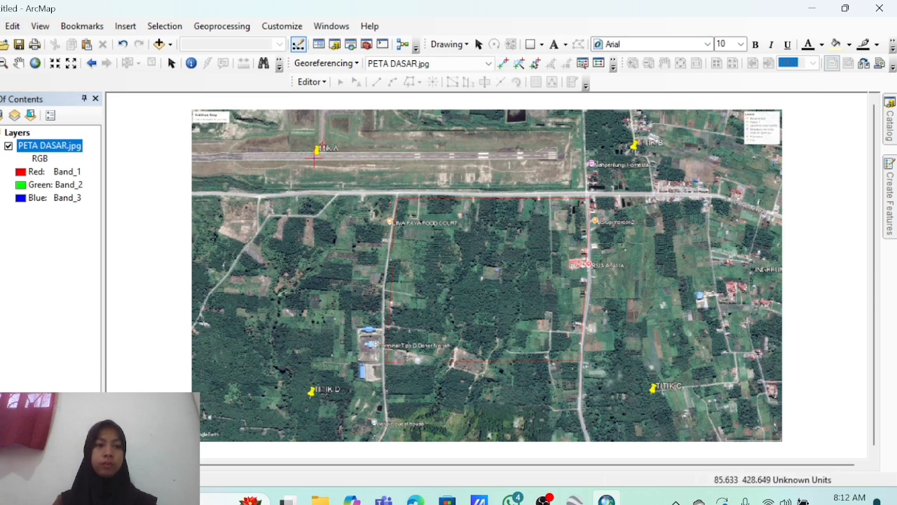
pyautogui.scroll(-10, 620, 133)
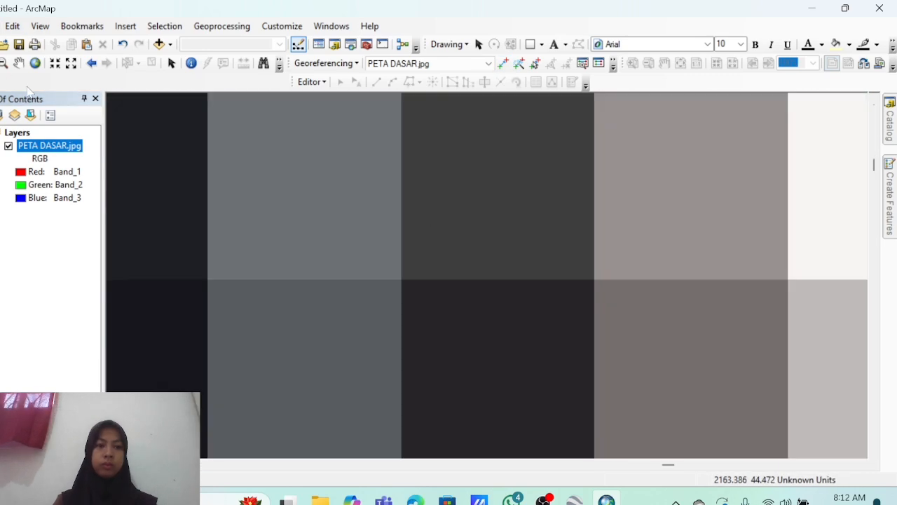
pyautogui.click(55, 63)
pyautogui.click(4, 63)
pyautogui.click(325, 215)
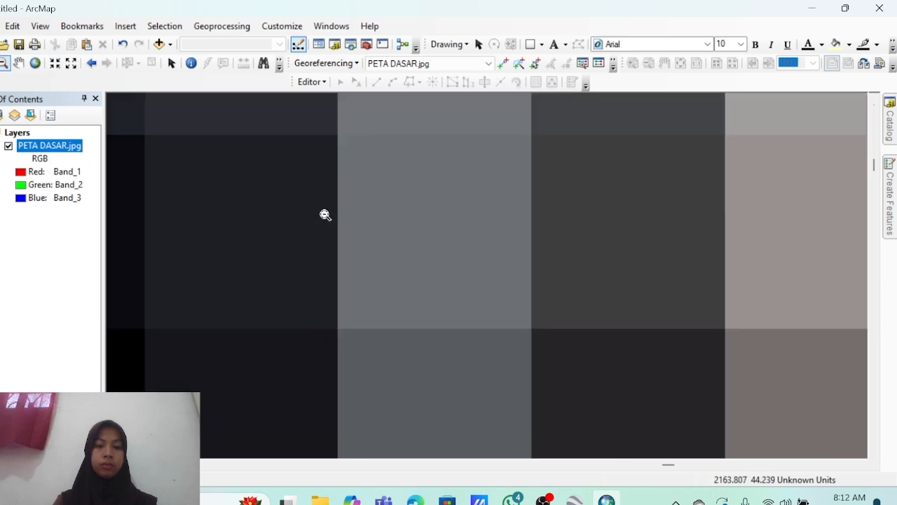
pyautogui.scroll(6, 564, 367)
# Place a control point at the TITIK B pin tip and open its coordinate entry.
pyautogui.click(503, 63)
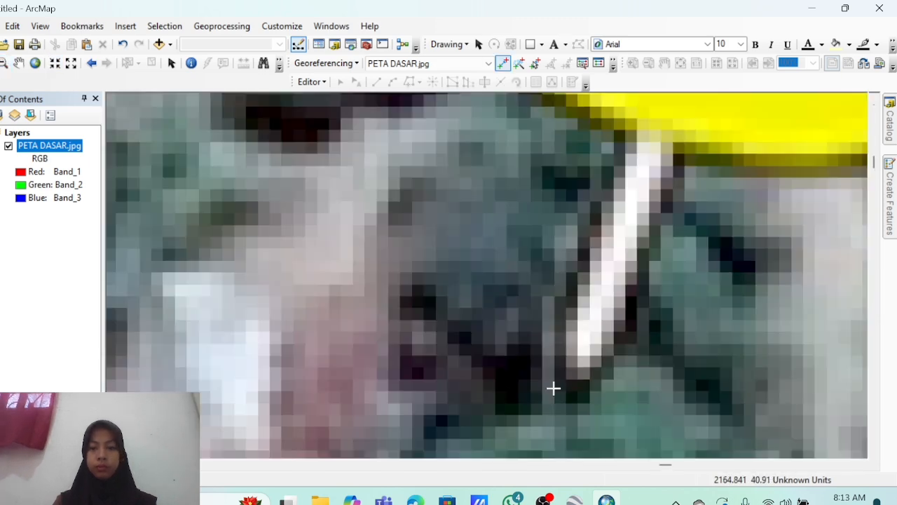
pyautogui.click(554, 387)
pyautogui.rightClick(554, 387)
pyautogui.click(594, 413)
pyautogui.click(575, 500)
# Copy TITIK B's Google Earth longitude and latitude into the control point's X and Y.
pyautogui.rightClick(16, 151)
pyautogui.click(37, 311)
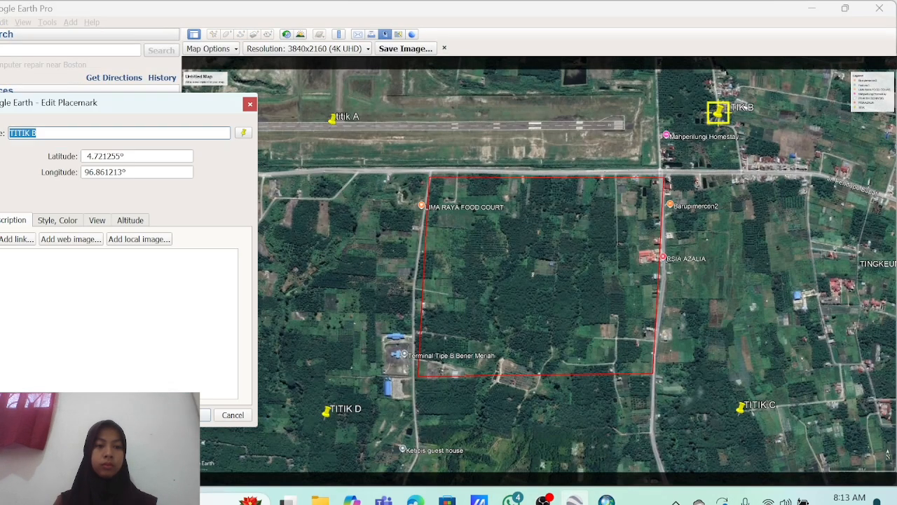
pyautogui.doubleClick(105, 172)
pyautogui.hotkey('ctrl', 'c')
pyautogui.click(607, 500)
pyautogui.hotkey('ctrl', 'v')
pyautogui.press('Tab')
pyautogui.click(574, 499)
pyautogui.doubleClick(105, 156)
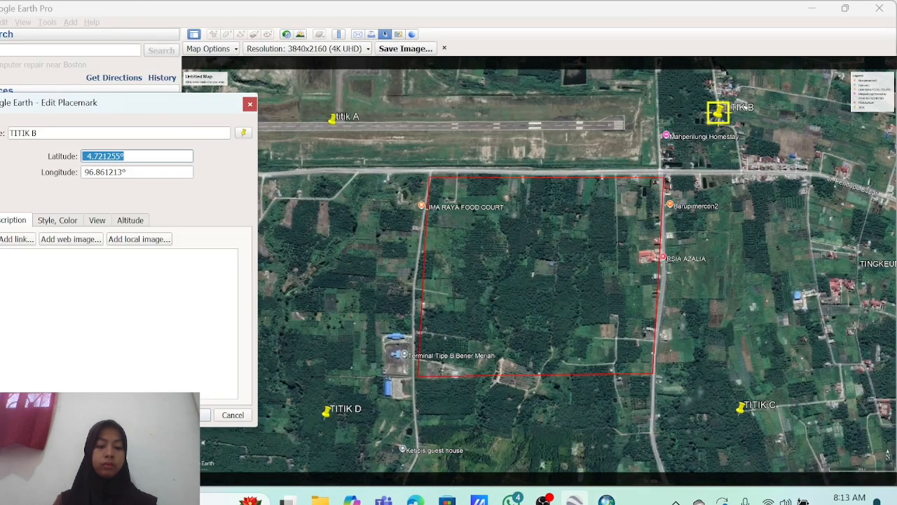
pyautogui.hotkey('ctrl', 'c')
pyautogui.click(606, 500)
pyautogui.hotkey('ctrl', 'v')
pyautogui.click(447, 278)
# From the full base map, zoom to TITIK C and place a control point at its tip.
pyautogui.rightClick(58, 145)
pyautogui.click(109, 220)
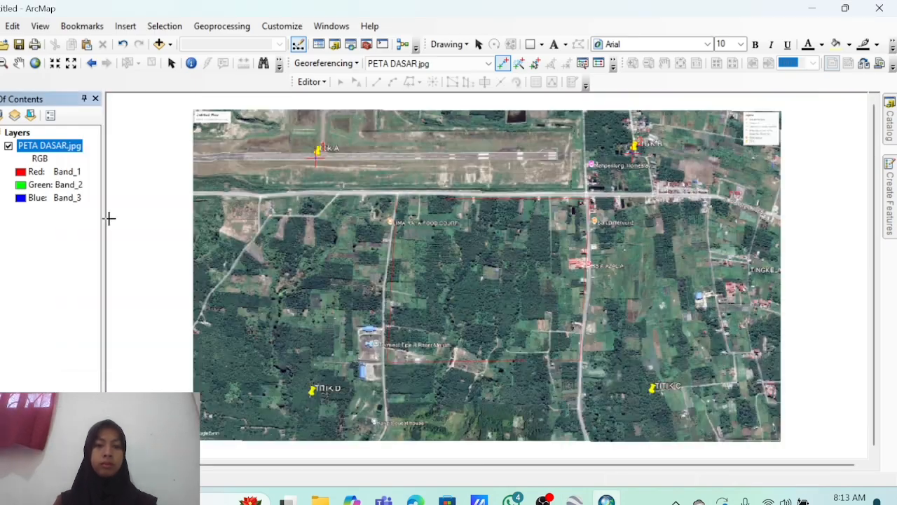
pyautogui.click(1, 63)
pyautogui.moveTo(628, 381); pyautogui.dragTo(691, 413)
pyautogui.click(503, 65)
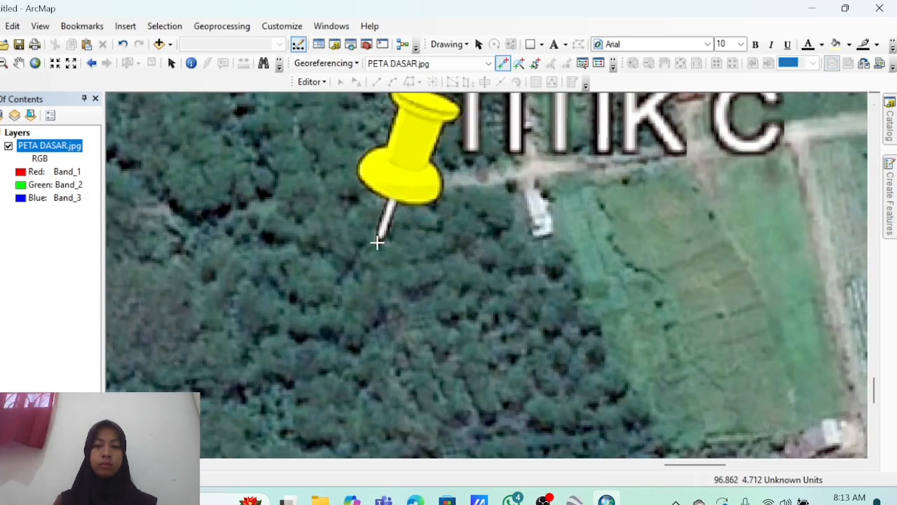
pyautogui.click(379, 241)
pyautogui.rightClick(379, 241)
pyautogui.click(415, 251)
pyautogui.click(574, 500)
# Paste TITIK C's Google Earth longitude as the control point's X coordinate.
pyautogui.click(250, 103)
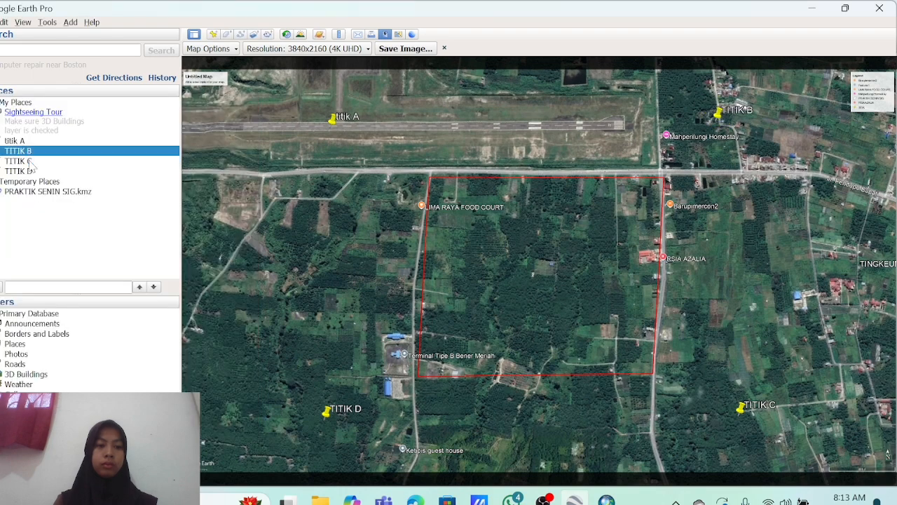
pyautogui.rightClick(42, 162)
pyautogui.click(70, 314)
pyautogui.doubleClick(90, 172)
pyautogui.hotkey('ctrl', 'c')
pyautogui.hotkey('alt', 'Tab')
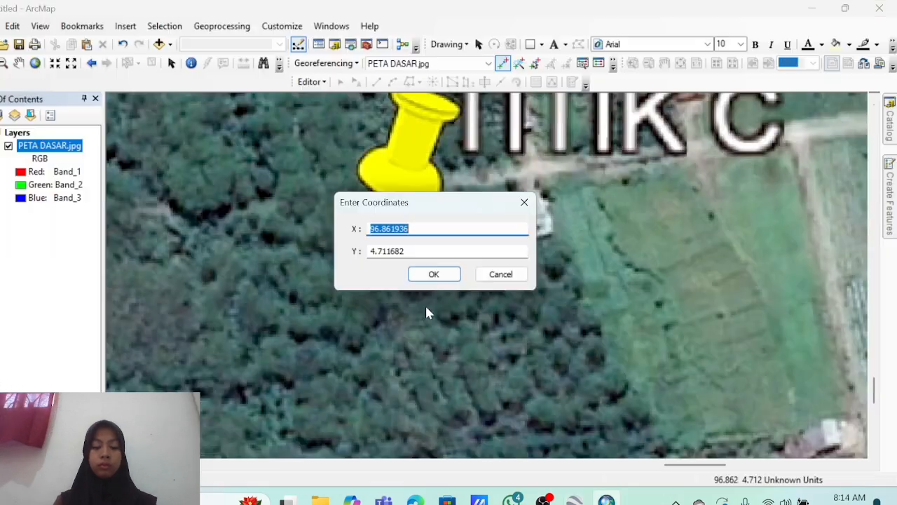
pyautogui.hotkey('ctrl', 'v')
pyautogui.press('Tab')
# Paste TITIK C's latitude as the Y coordinate and confirm the point.
pyautogui.hotkey('alt', 'Tab')
pyautogui.hotkey('shift', 'Tab')
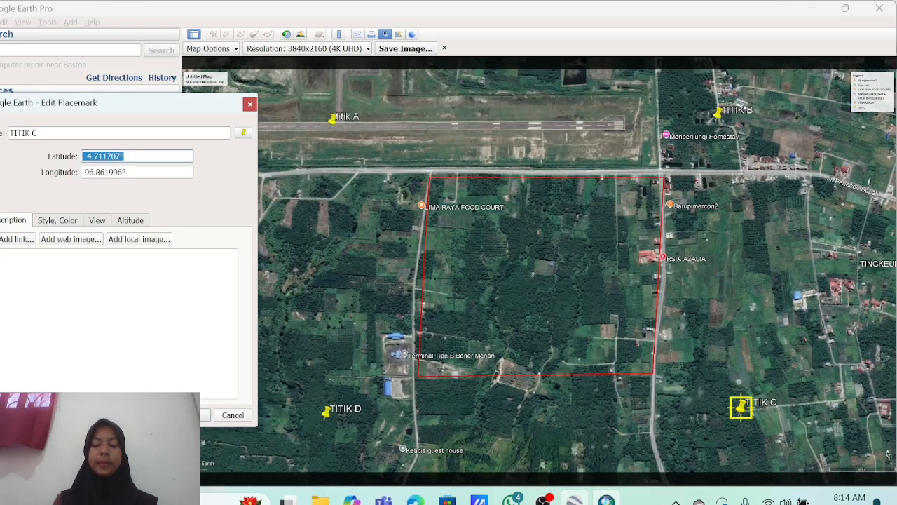
pyautogui.hotkey('ctrl', 'c')
pyautogui.hotkey('alt', 'Tab')
pyautogui.hotkey('ctrl', 'v')
pyautogui.click(433, 273)
# From the full base map, zoom to TITIK D and place a control point at its tip.
pyautogui.rightClick(56, 146)
pyautogui.click(88, 218)
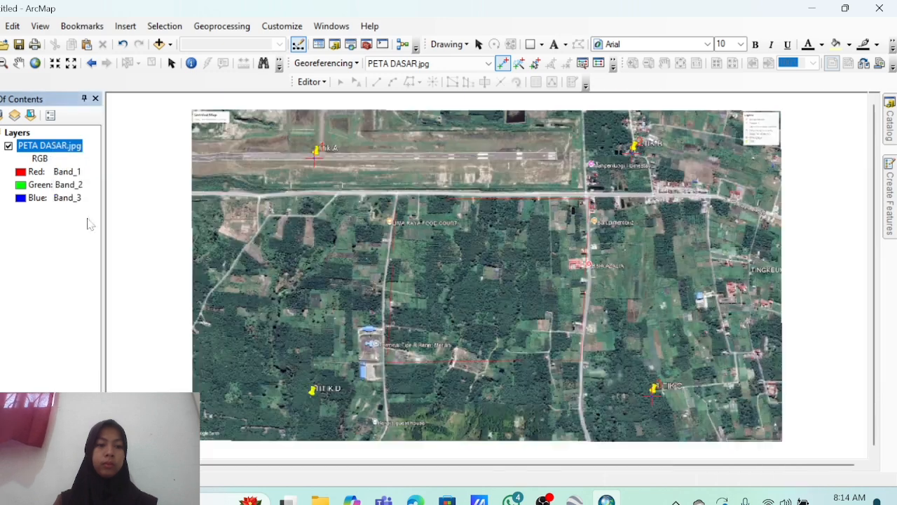
pyautogui.click(0, 63)
pyautogui.moveTo(281, 372); pyautogui.dragTo(358, 410)
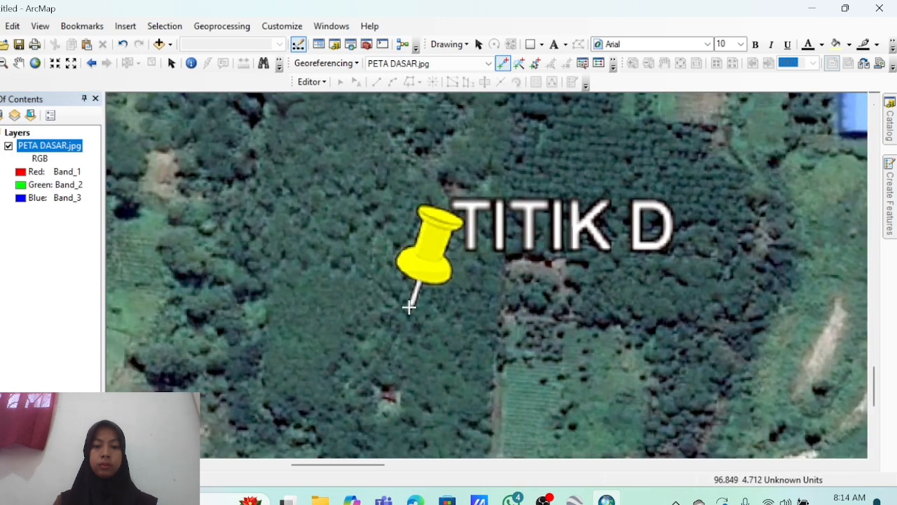
pyautogui.click(410, 306)
pyautogui.rightClick(409, 306)
pyautogui.click(460, 316)
# Paste TITIK D's longitude 96.848421° as the control point's X coordinate.
pyautogui.click(574, 499)
pyautogui.rightClick(29, 171)
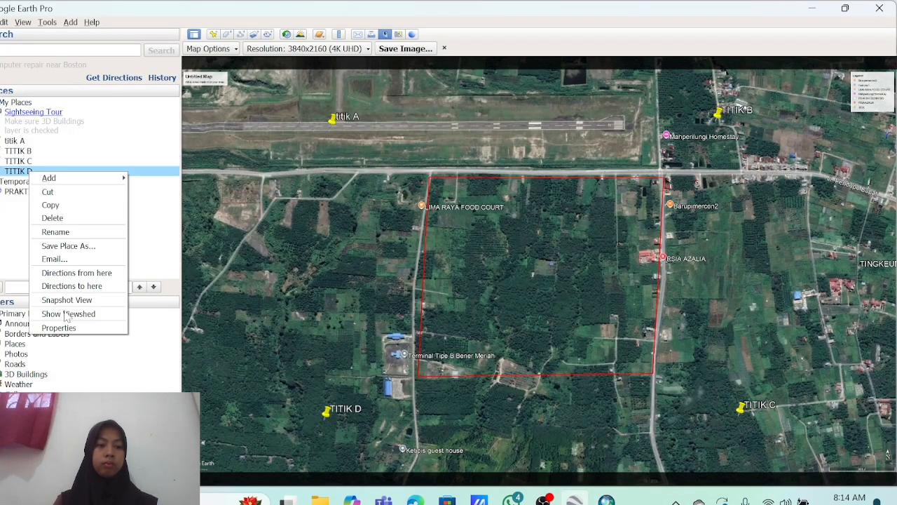
pyautogui.click(59, 328)
pyautogui.hotkey('ctrl', 'c')
pyautogui.moveTo(128, 171); pyautogui.dragTo(2, 153)
pyautogui.click(606, 499)
pyautogui.hotkey('ctrl', 'v')
pyautogui.press('Tab')
# Set TITIK D's Y to latitude 4.711609, confirm, and view the whole base map.
pyautogui.click(575, 500)
pyautogui.hotkey('ctrl', 'c')
pyautogui.click(606, 500)
pyautogui.hotkey('ctrl', 'v')
pyautogui.click(435, 276)
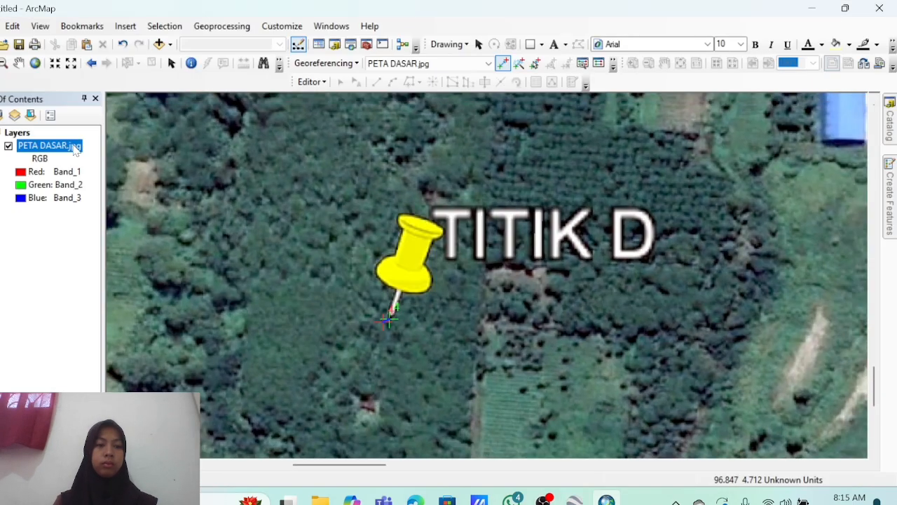
pyautogui.rightClick(76, 151)
pyautogui.click(128, 220)
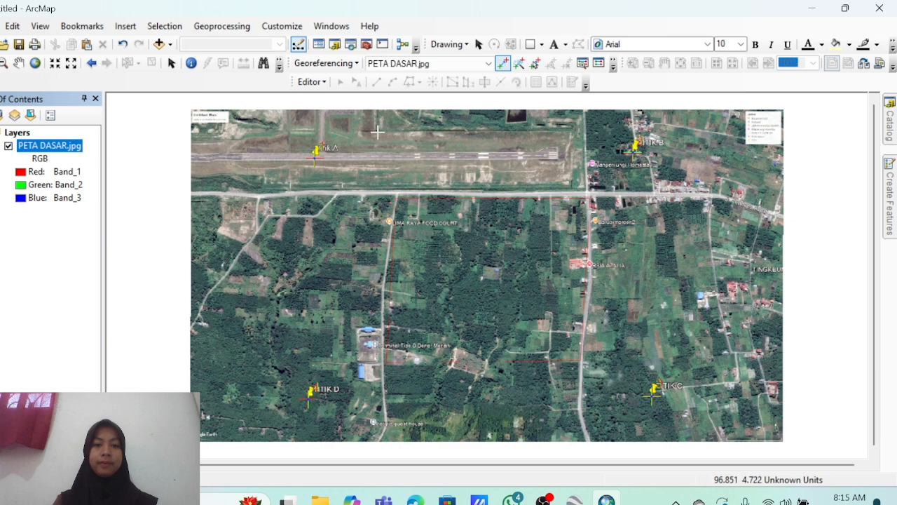
# Rectify the base map to TIFF PETA DASAR1.tif in D:\PRAKTIKUM ARCHGIS\SHP.
pyautogui.click(342, 63)
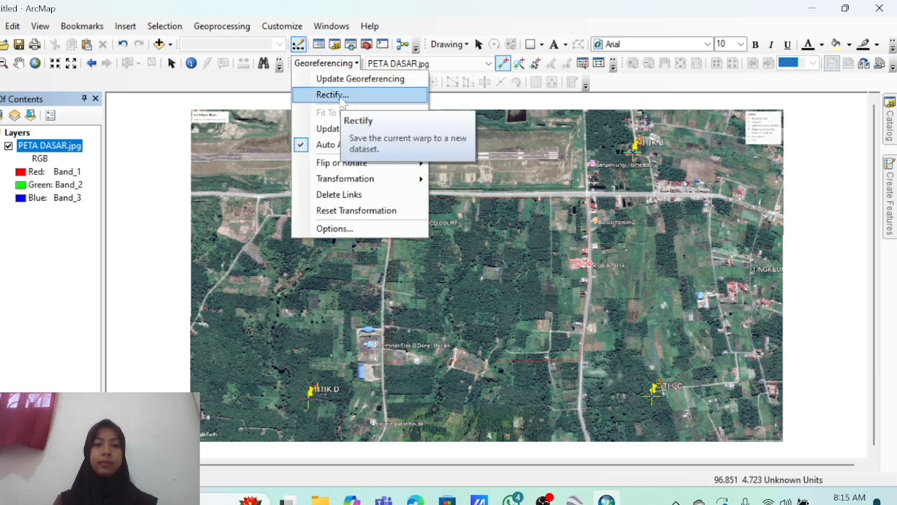
pyautogui.click(341, 95)
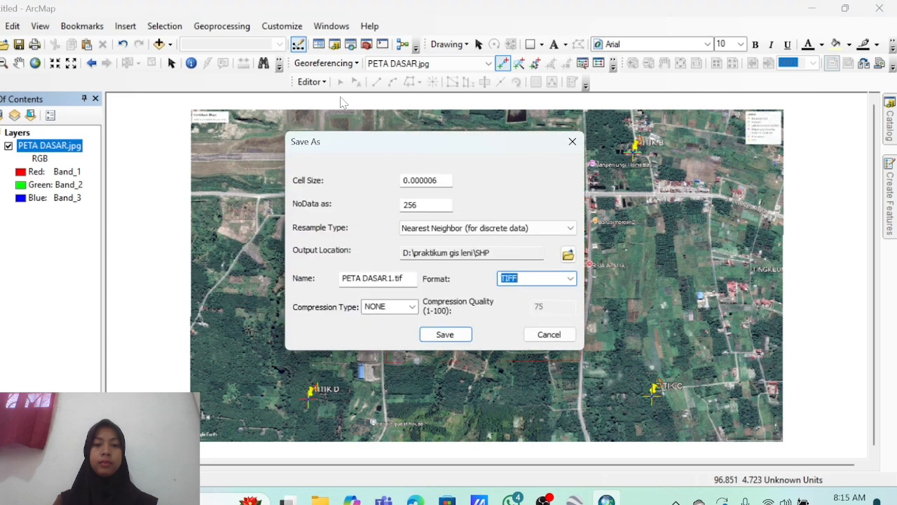
pyautogui.click(568, 254)
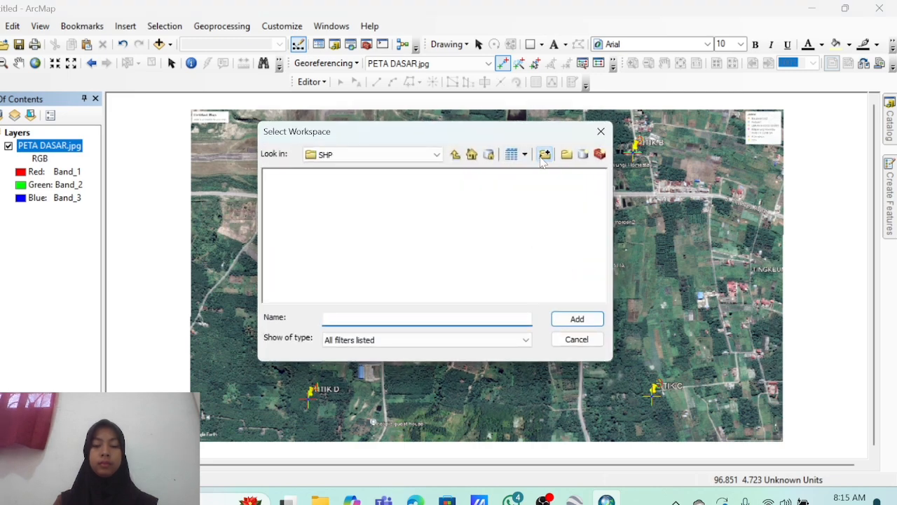
pyautogui.click(543, 157)
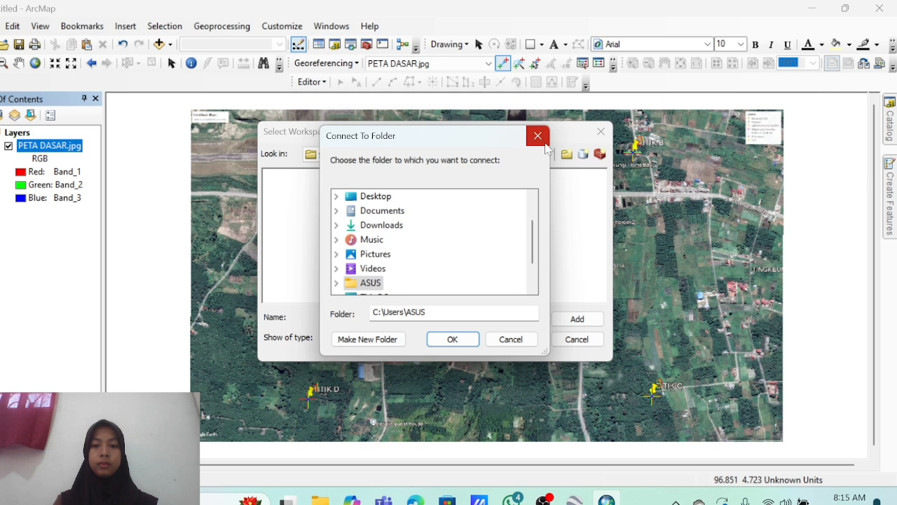
pyautogui.click(537, 136)
pyautogui.click(437, 155)
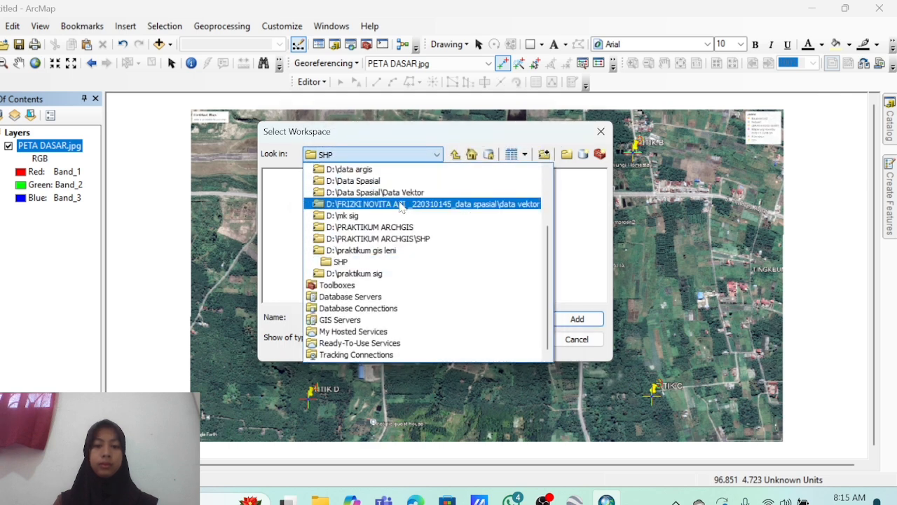
pyautogui.click(398, 228)
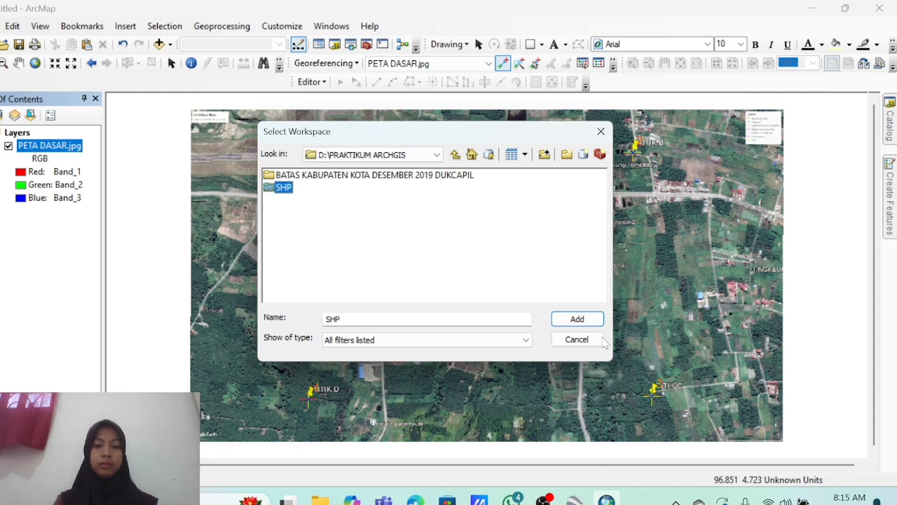
pyautogui.click(577, 319)
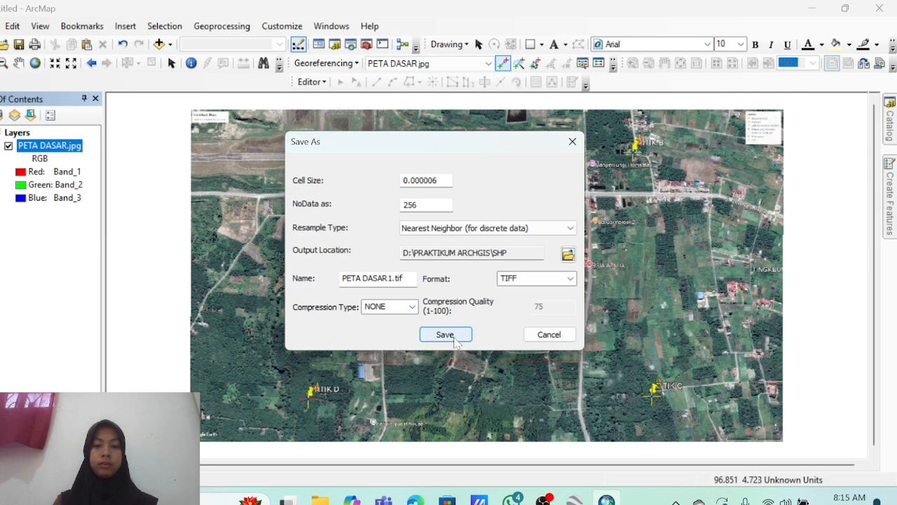
pyautogui.click(453, 337)
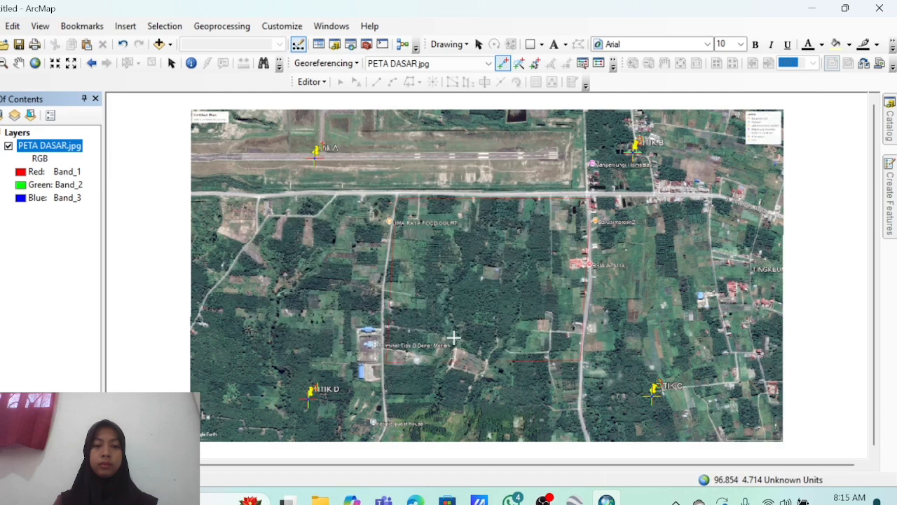
# Update the georeferencing, then save the map as UPDATE GEOREFERENCING in D:\PRAKTIKUM ARCHGIS.
pyautogui.click(342, 64)
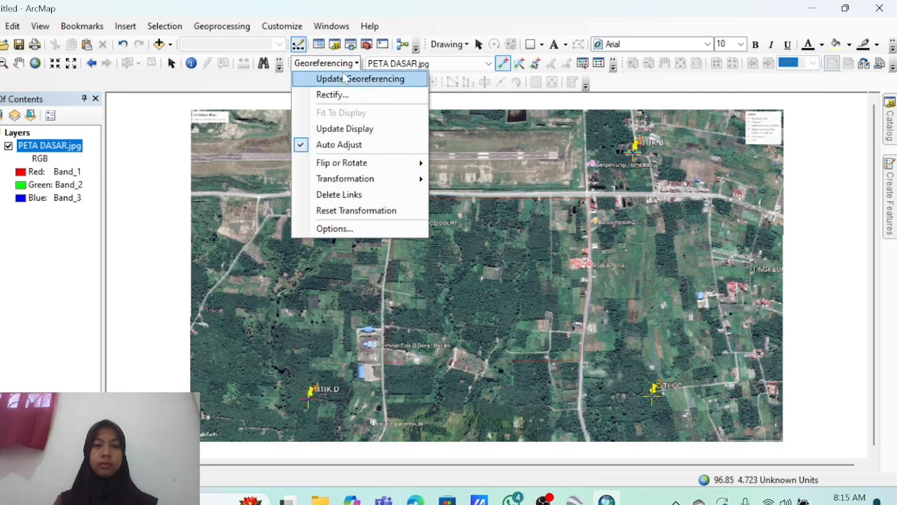
pyautogui.click(347, 80)
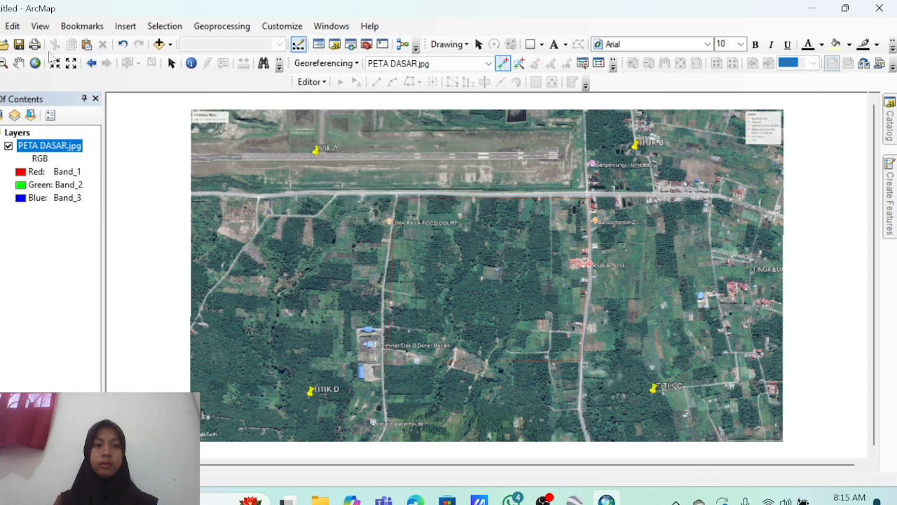
pyautogui.click(2, 25)
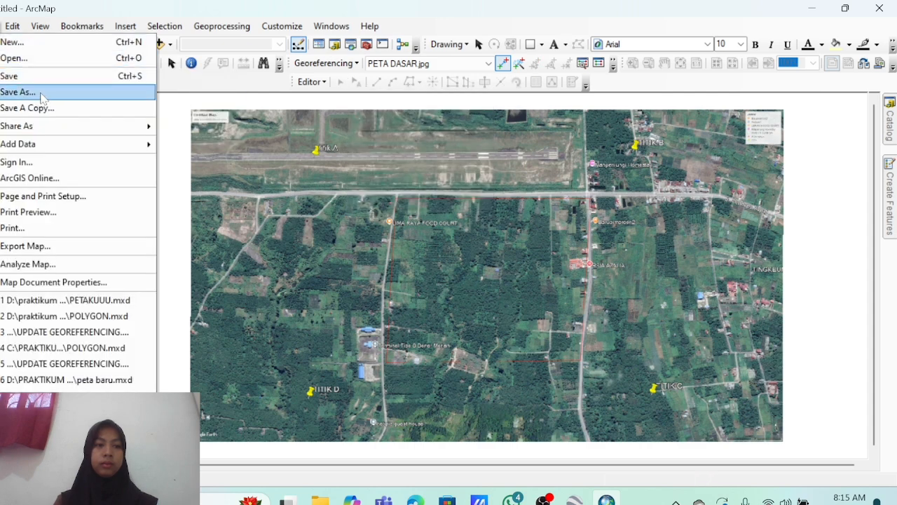
pyautogui.click(21, 91)
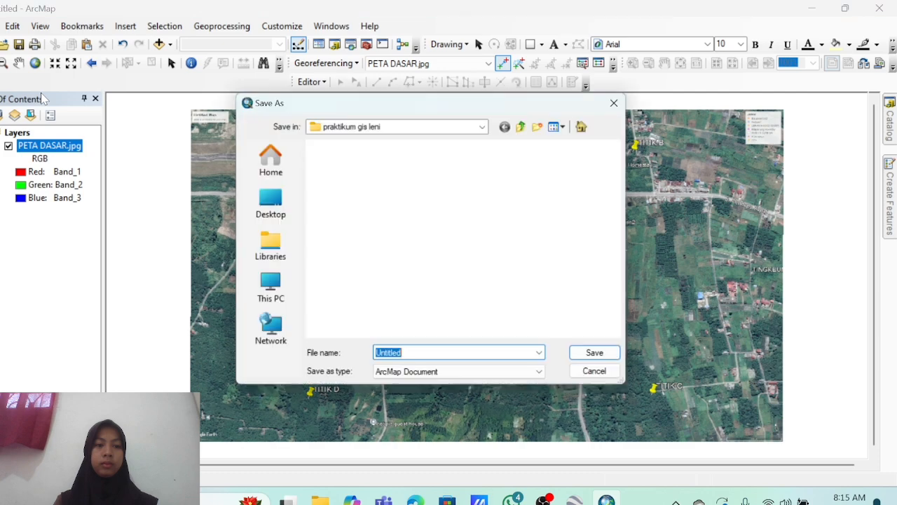
pyautogui.click(419, 126)
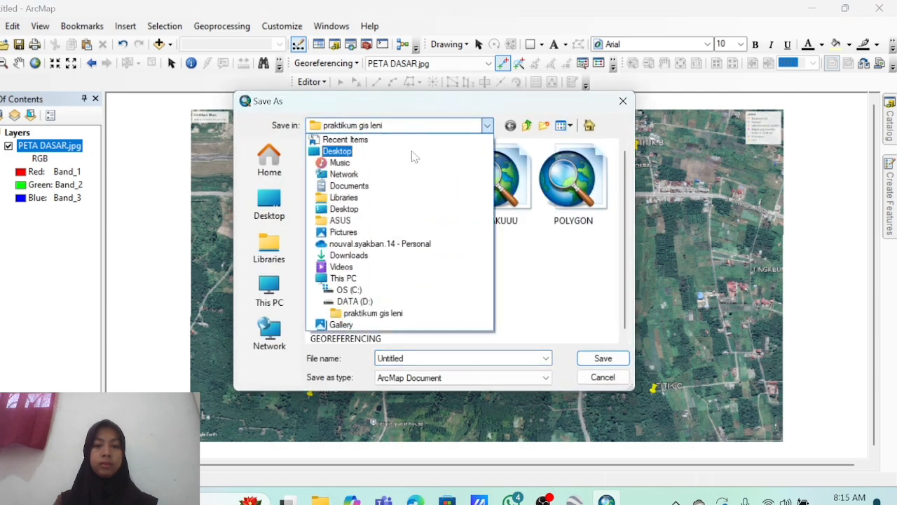
pyautogui.click(367, 301)
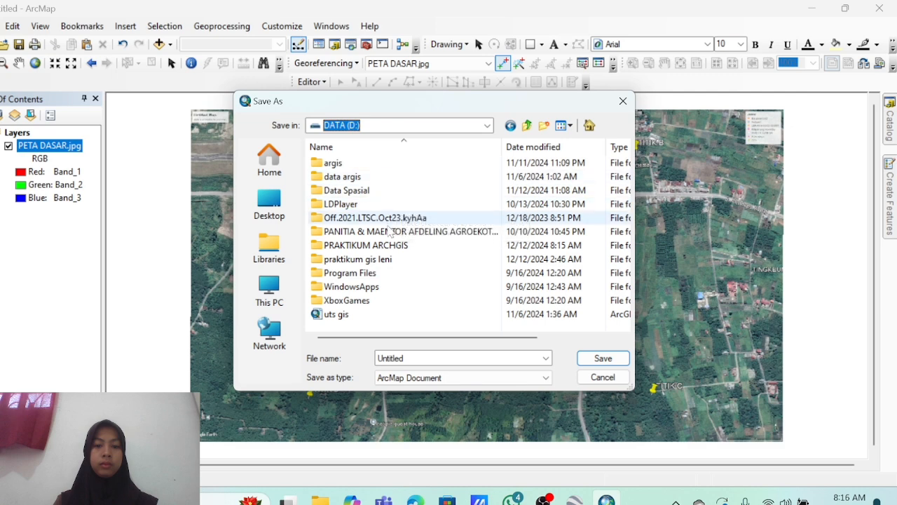
pyautogui.doubleClick(393, 245)
pyautogui.write('UPDATE GE')
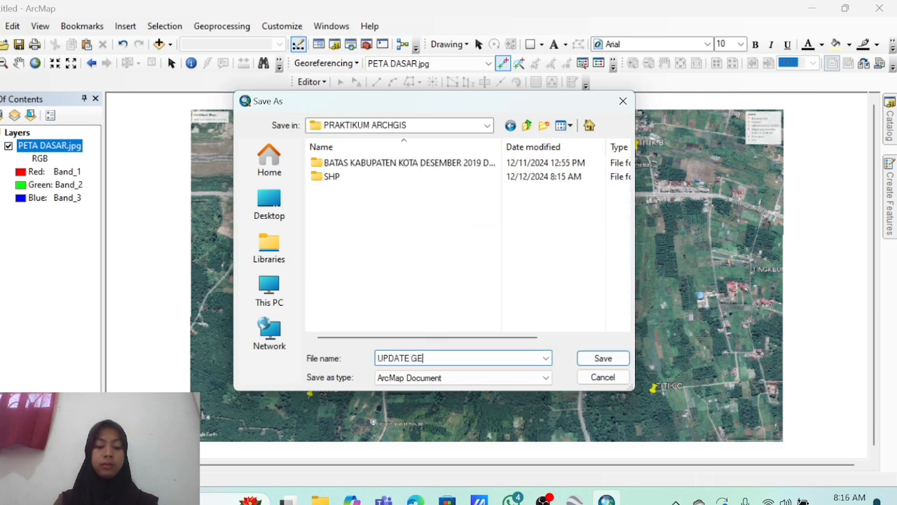
pyautogui.write('OREFERENCING')
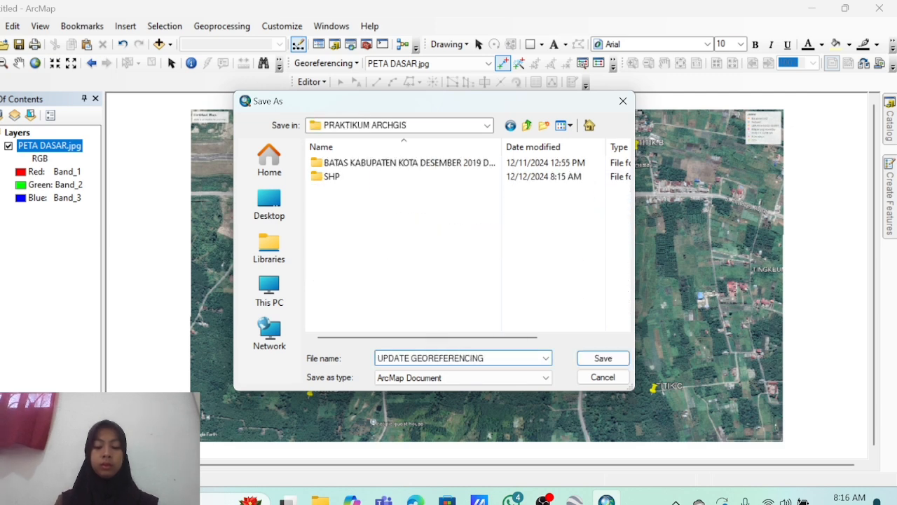
pyautogui.press('Return')
pyautogui.click(0, 28)
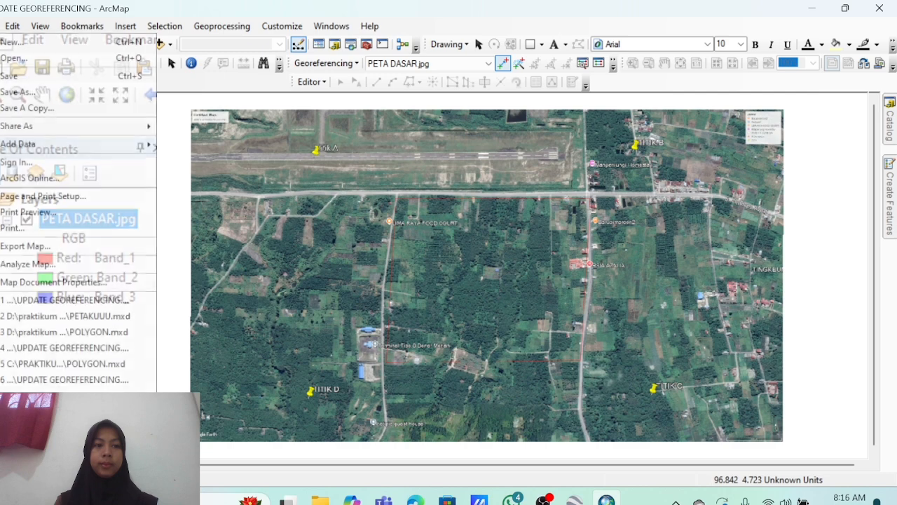
# Start a new Blank Map and add PETA DASAR1.tif from the SHP folder.
pyautogui.click(157, 42)
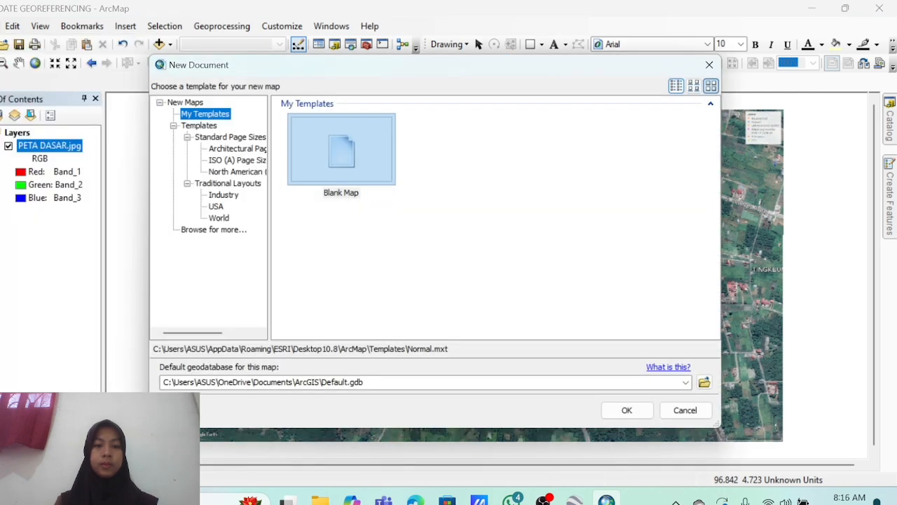
pyautogui.click(626, 410)
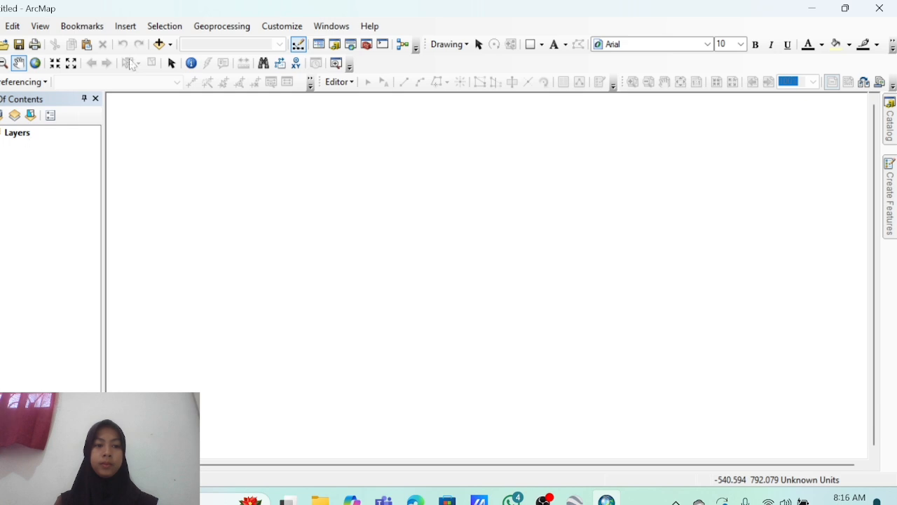
pyautogui.click(159, 44)
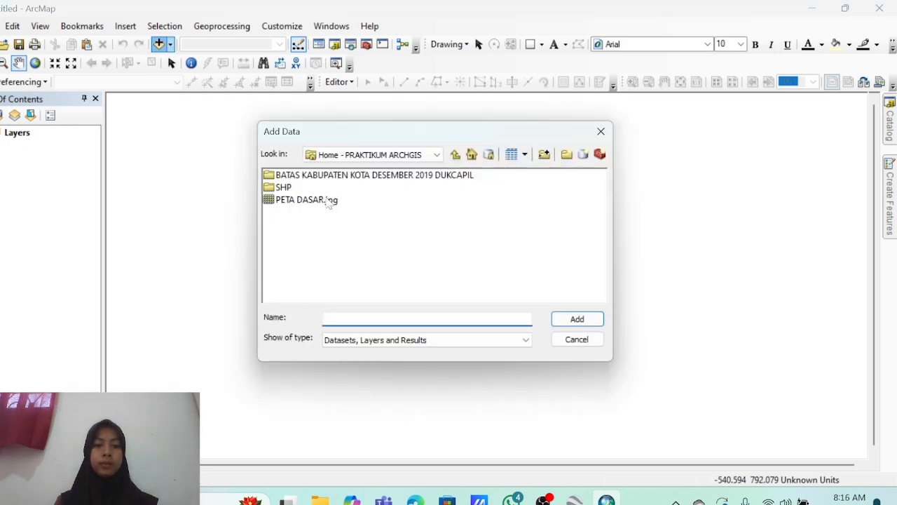
pyautogui.doubleClick(281, 187)
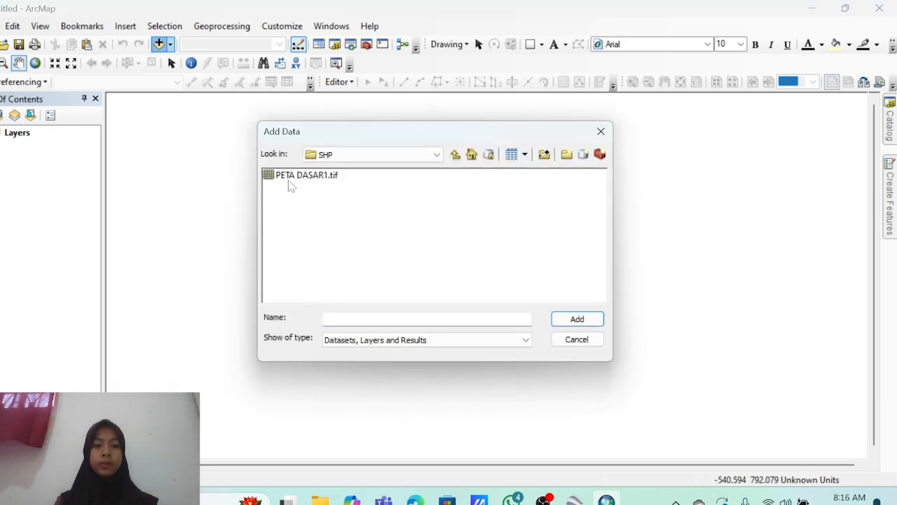
pyautogui.click(289, 181)
pyautogui.click(593, 317)
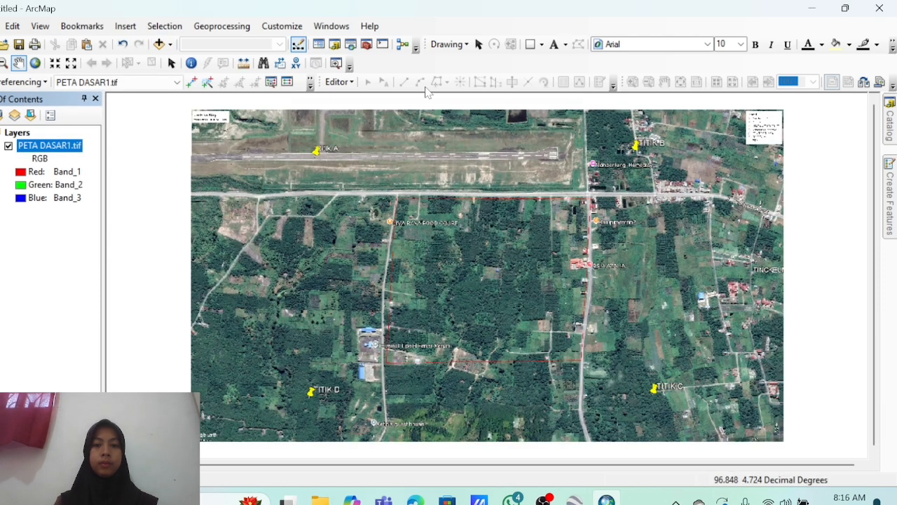
# In Catalog, expand D:\PRAKTIKUM ARCHGIS and choose New > Shapefile on its SHP folder.
pyautogui.click(890, 121)
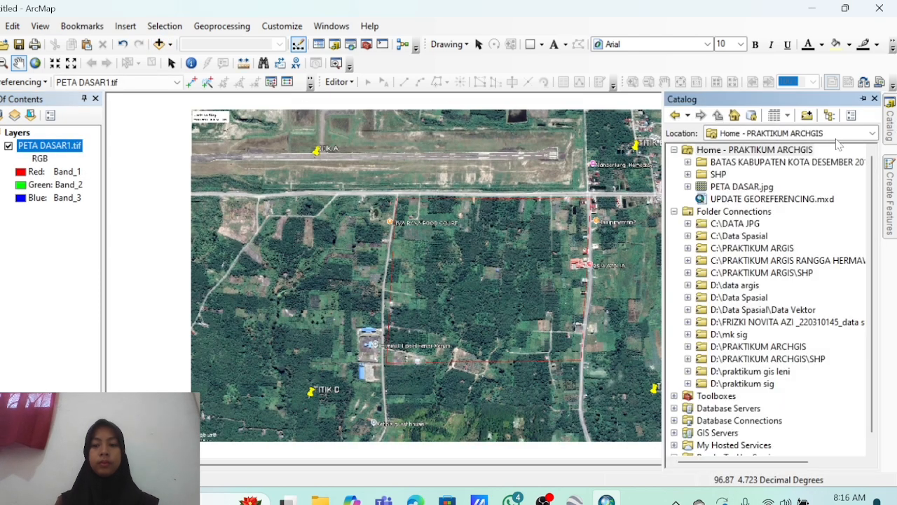
pyautogui.click(714, 175)
pyautogui.rightClick(713, 175)
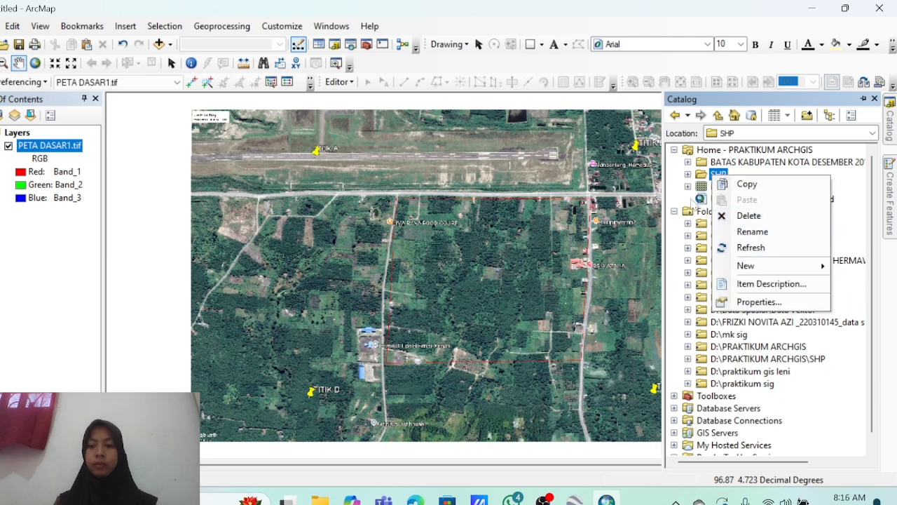
pyautogui.click(671, 260)
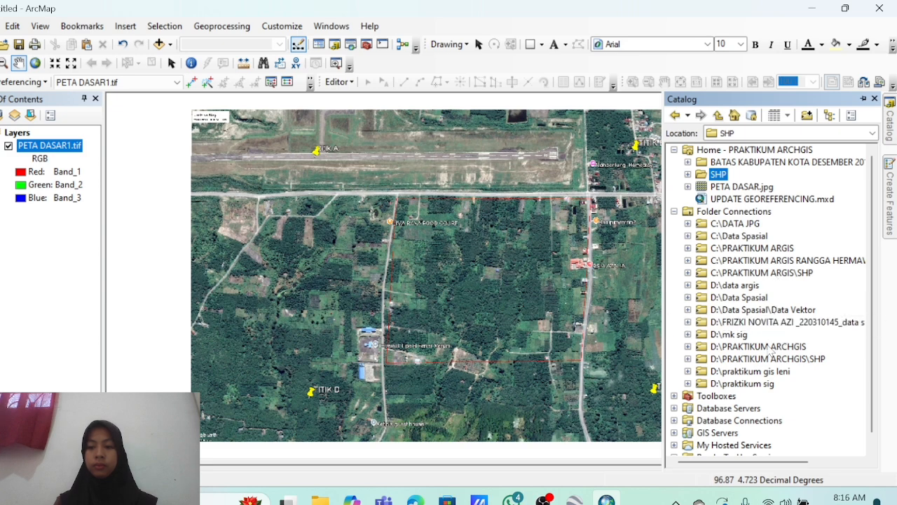
pyautogui.click(771, 347)
pyautogui.click(688, 346)
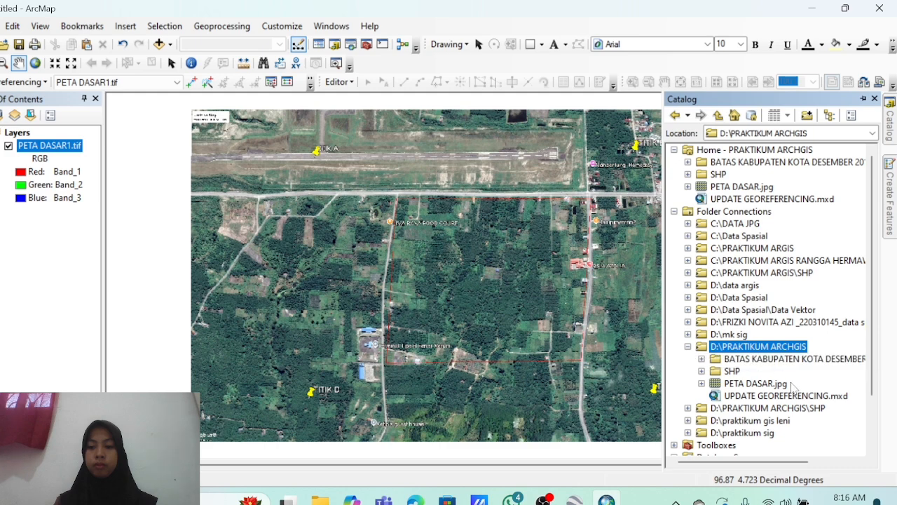
pyautogui.click(729, 372)
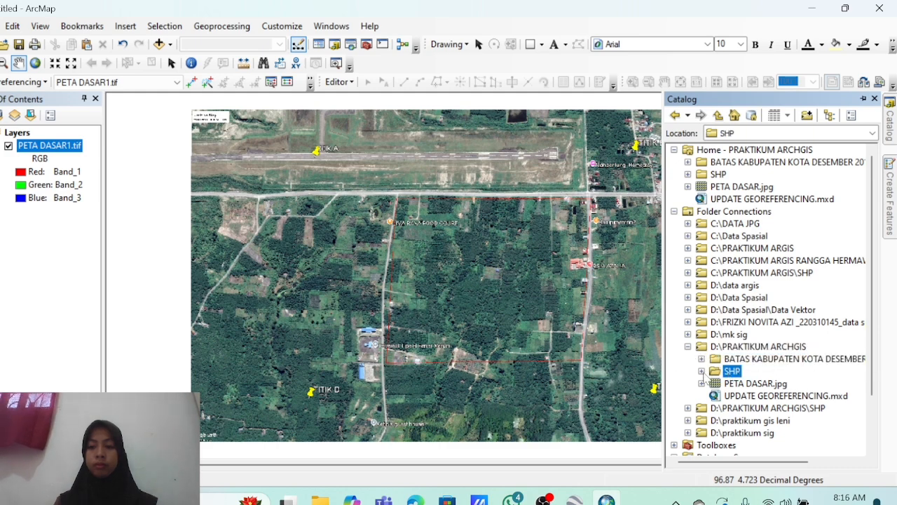
pyautogui.click(702, 371)
pyautogui.rightClick(728, 372)
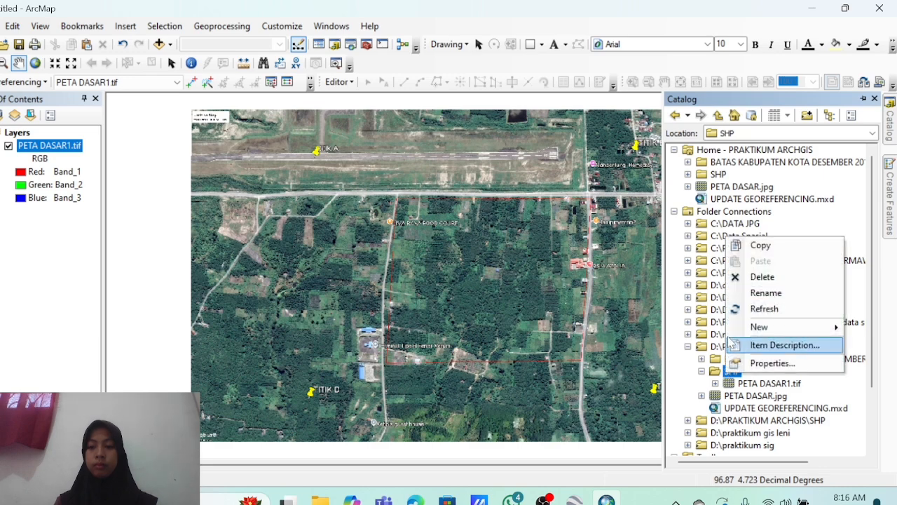
pyautogui.moveTo(757, 329)
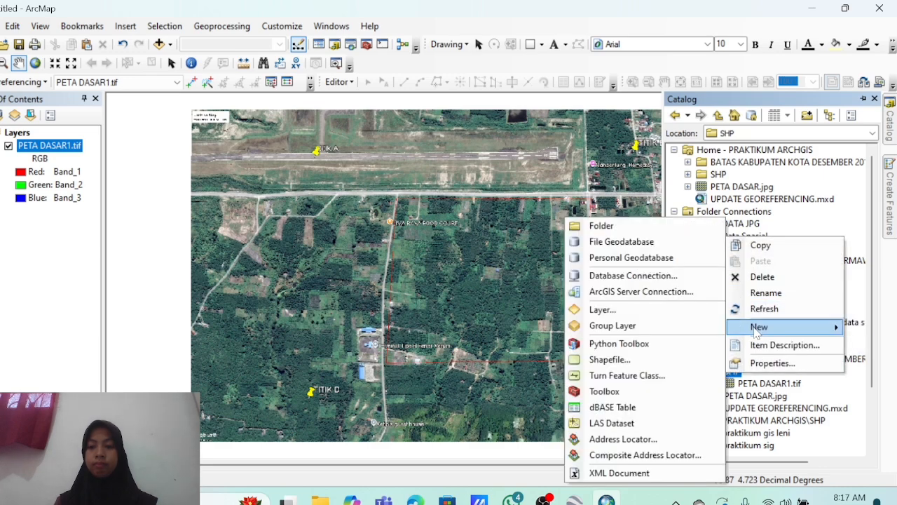
pyautogui.click(660, 359)
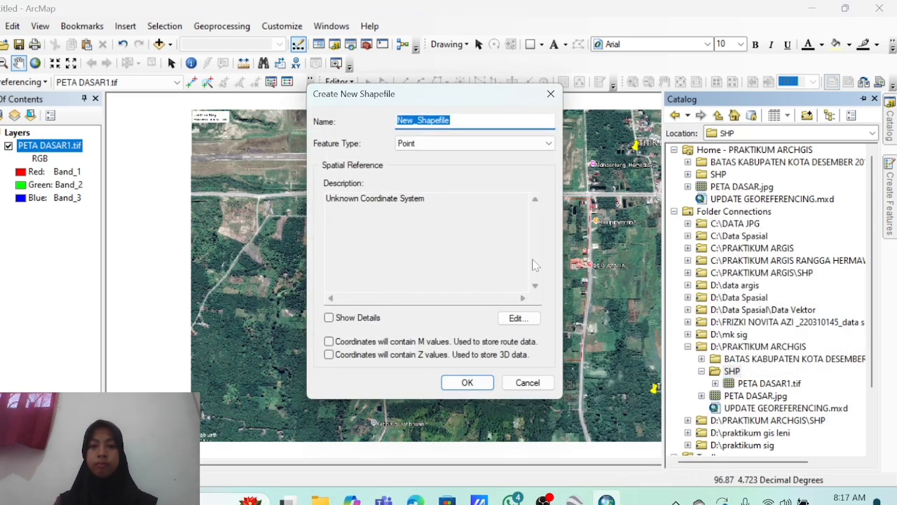
# Create the PEPAYA shapefile as a Polygon feature type with WGS 1984 coordinates.
pyautogui.press('BackSpace')
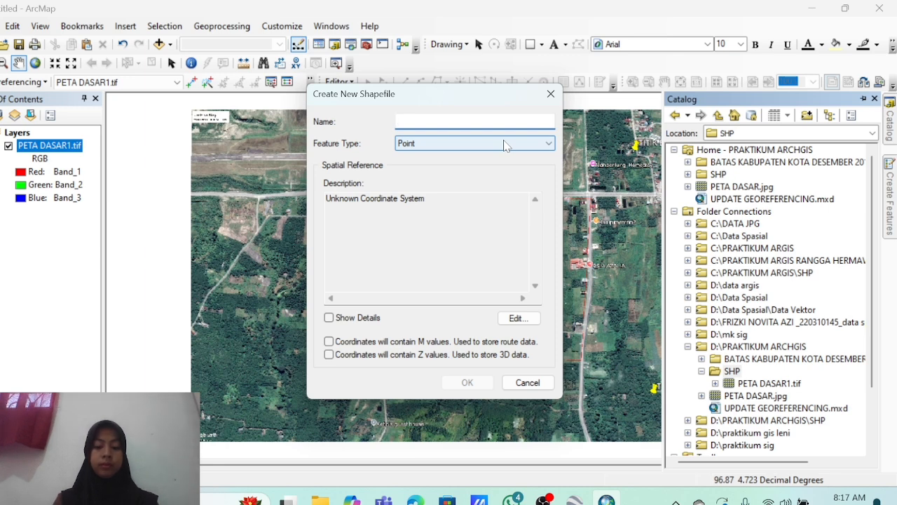
pyautogui.write('PE')
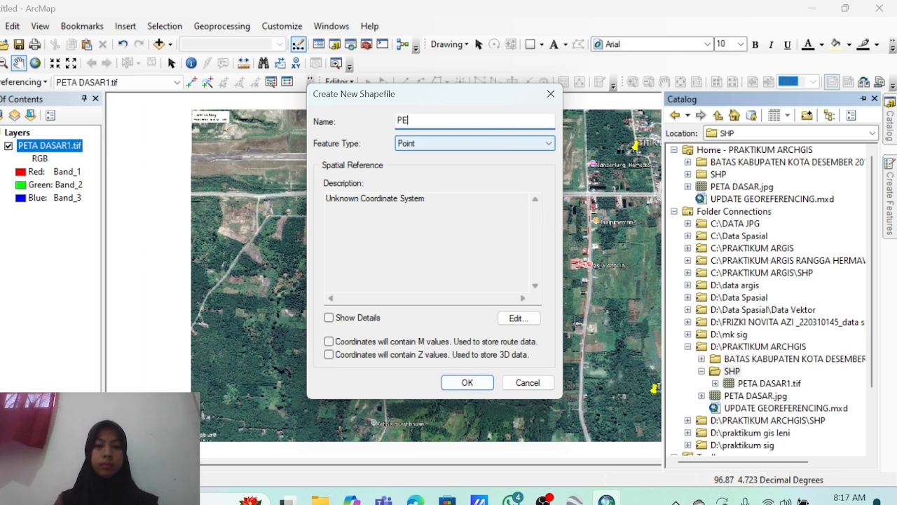
pyautogui.write('PAYA')
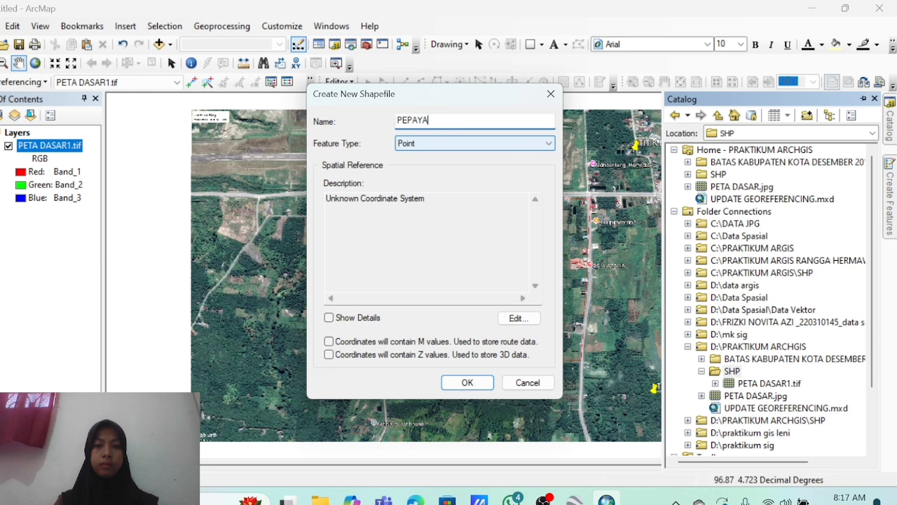
pyautogui.click(527, 143)
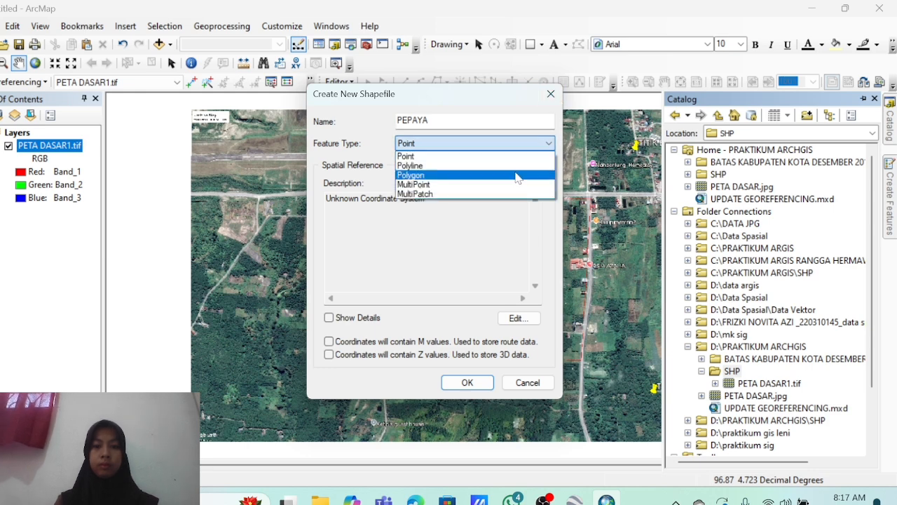
pyautogui.click(517, 175)
pyautogui.click(526, 320)
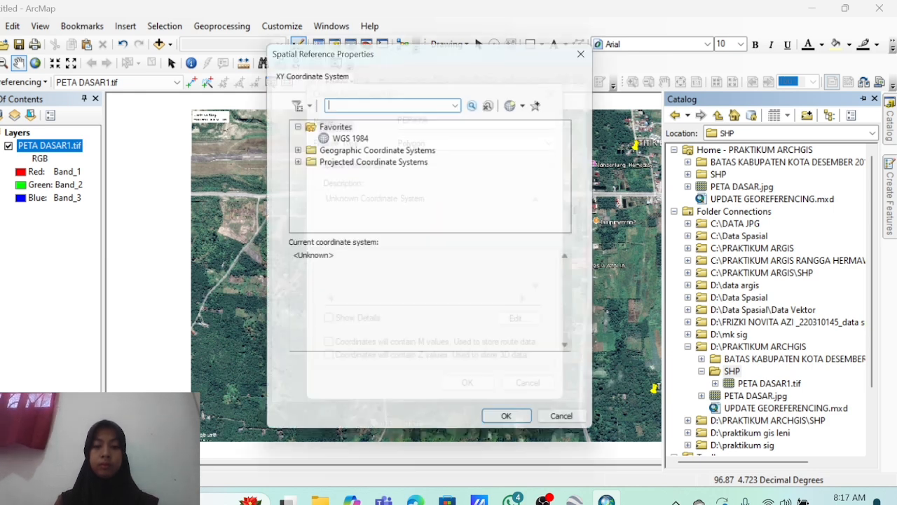
pyautogui.click(334, 139)
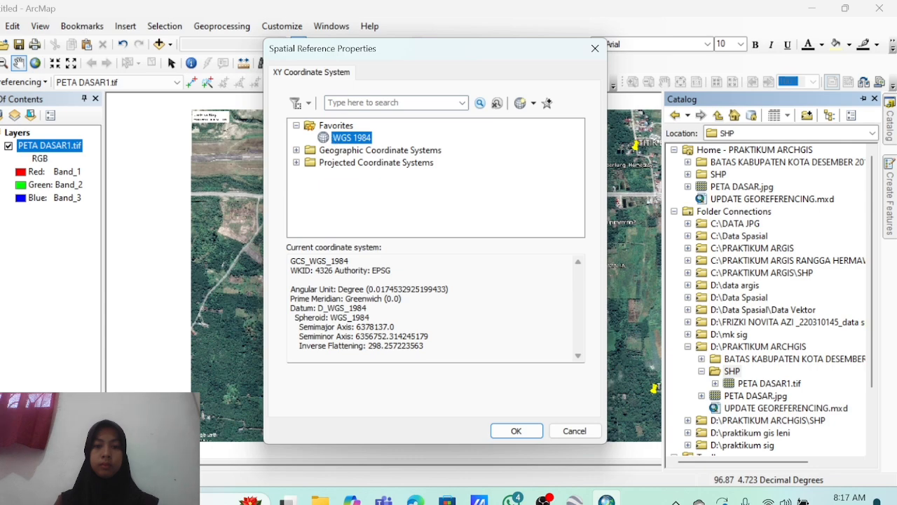
pyautogui.click(514, 430)
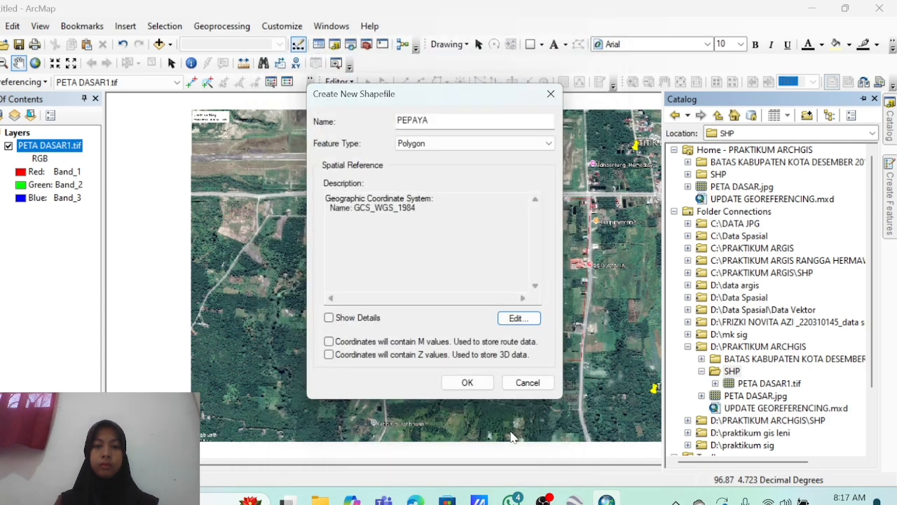
pyautogui.click(481, 390)
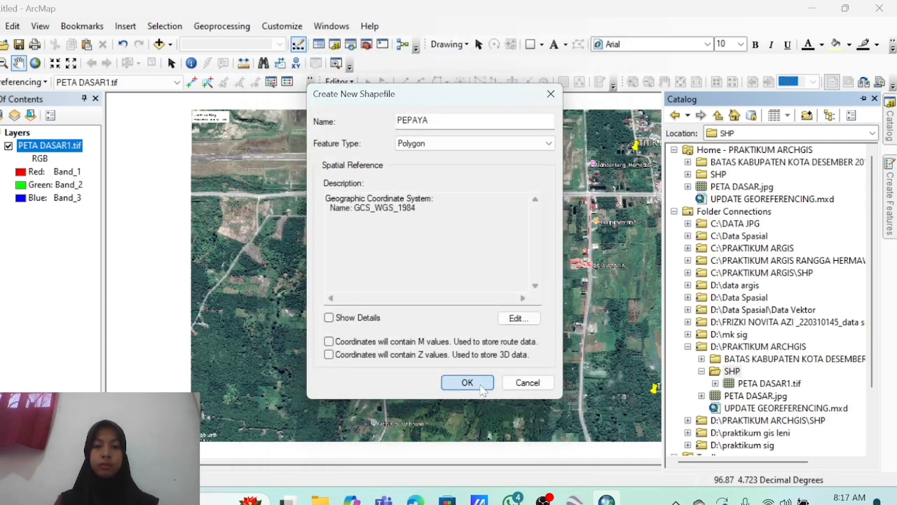
# Create a RAMBUTAN polygon shapefile in SHP with WGS 1984 coordinates.
pyautogui.rightClick(733, 372)
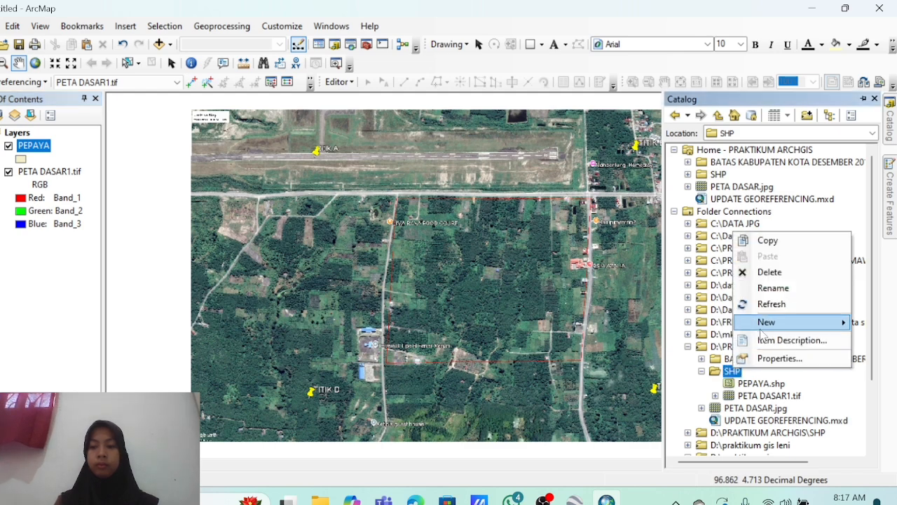
pyautogui.moveTo(760, 321)
pyautogui.click(617, 359)
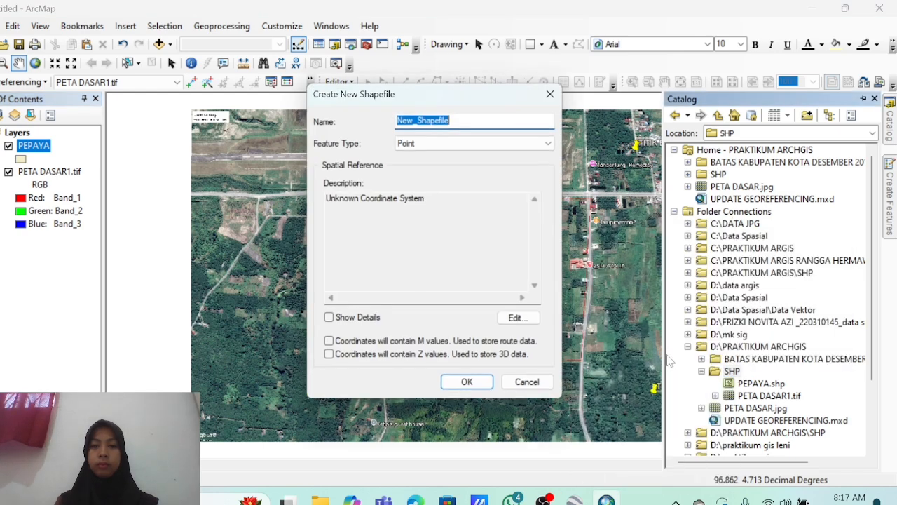
pyautogui.write('RAMBUTAN')
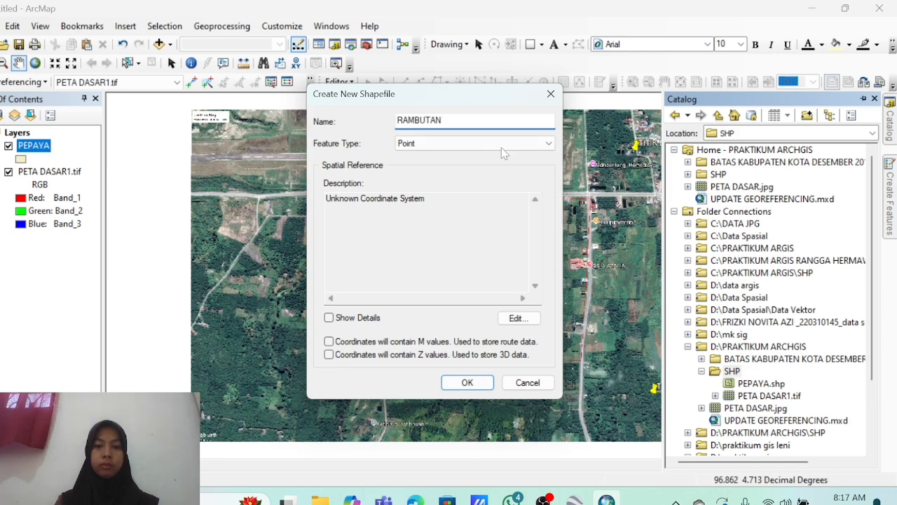
pyautogui.click(501, 143)
pyautogui.click(490, 176)
pyautogui.click(519, 317)
pyautogui.click(514, 428)
pyautogui.click(467, 382)
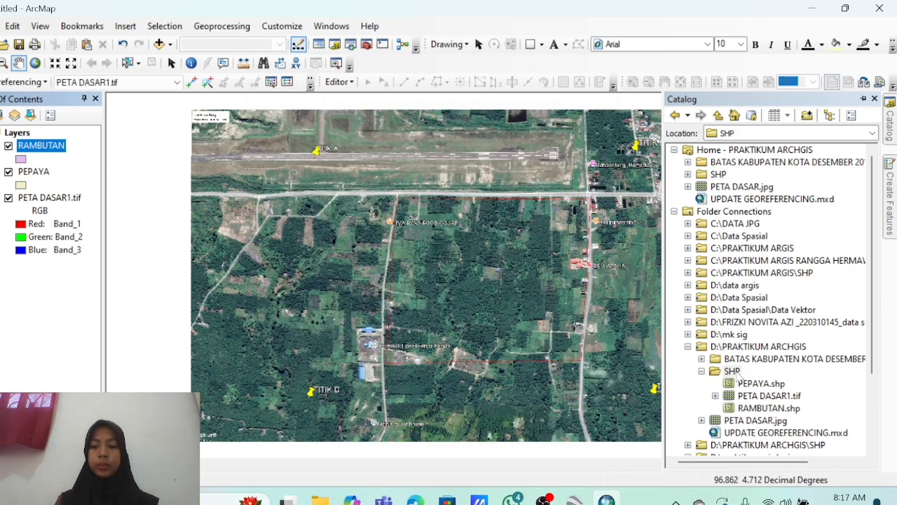
# Create a DURIAN polygon shapefile in SHP with WGS 1984 coordinates.
pyautogui.rightClick(732, 371)
pyautogui.moveTo(761, 321)
pyautogui.click(617, 357)
pyautogui.write('DURIAN')
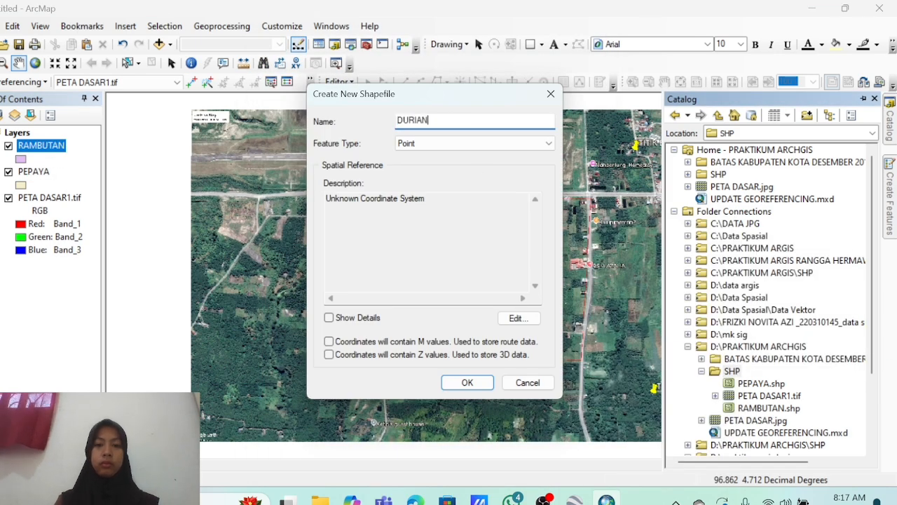
pyautogui.click(501, 143)
pyautogui.click(460, 174)
pyautogui.click(519, 318)
pyautogui.click(330, 138)
pyautogui.click(514, 428)
pyautogui.click(466, 382)
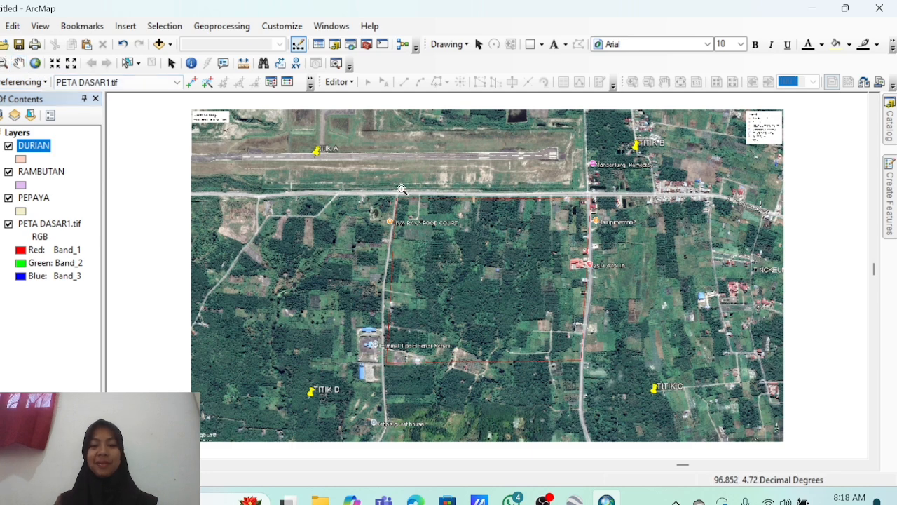
# Zoom the map in on the red-bordered plantation area below the runway road.
pyautogui.moveTo(402, 189); pyautogui.dragTo(625, 376)
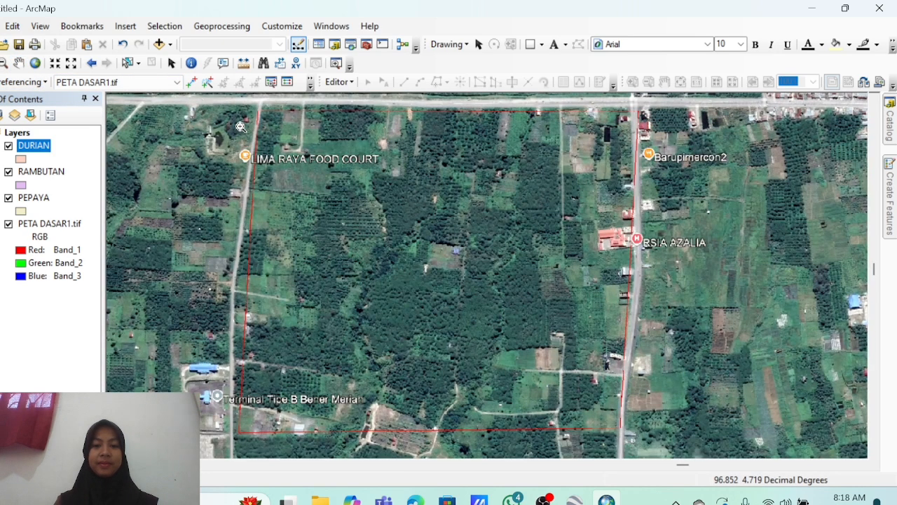
pyautogui.moveTo(223, 112); pyautogui.dragTo(652, 449)
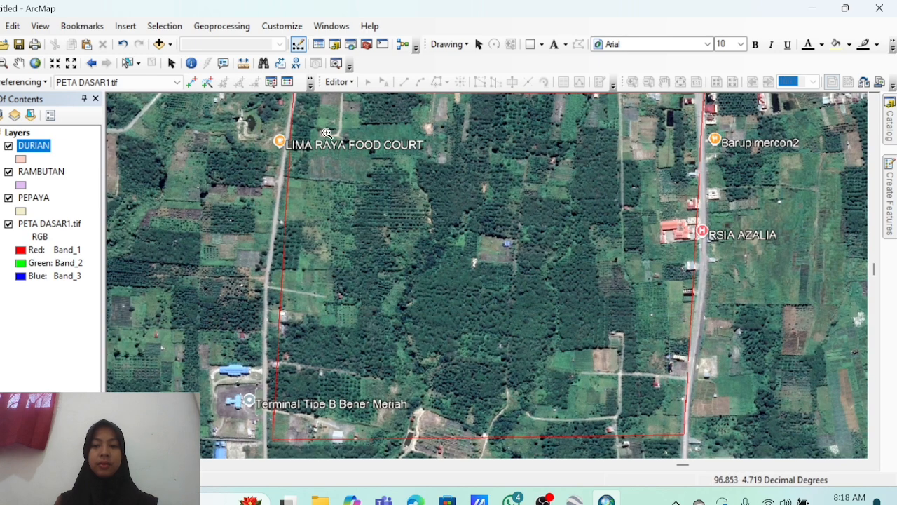
pyautogui.click(55, 64)
pyautogui.click(4, 63)
pyautogui.click(285, 171)
pyautogui.moveTo(424, 215); pyautogui.dragTo(751, 370)
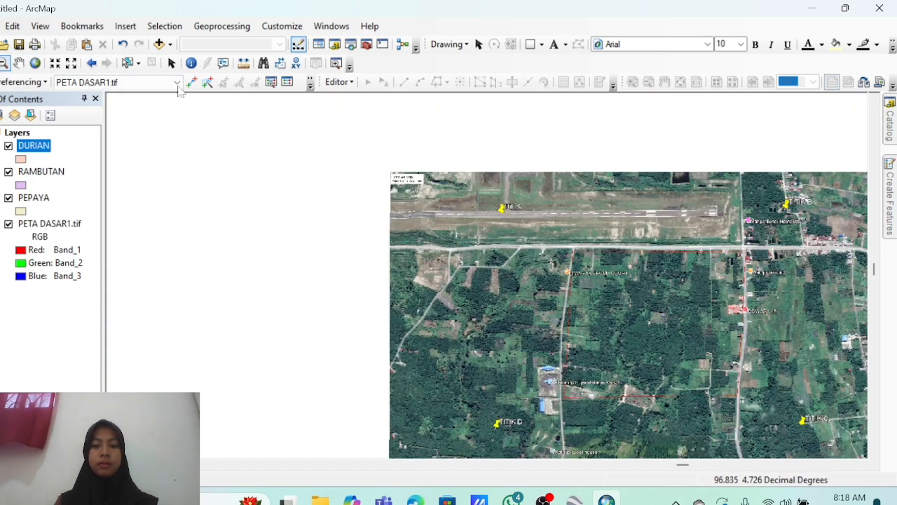
pyautogui.click(18, 63)
pyautogui.moveTo(561, 252); pyautogui.dragTo(532, 265)
pyautogui.click(0, 63)
pyautogui.scroll(1, 379, 161)
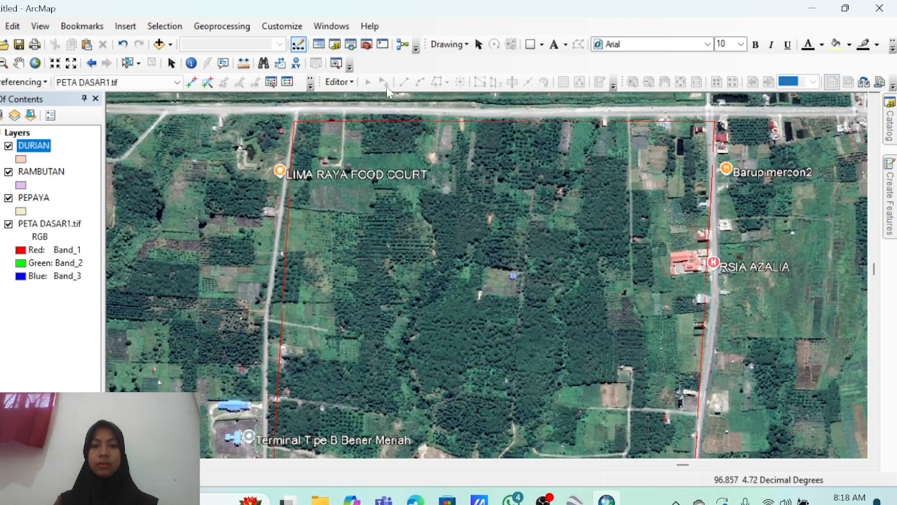
# Start an editing session and show the Create Features templates.
pyautogui.click(339, 82)
pyautogui.click(354, 95)
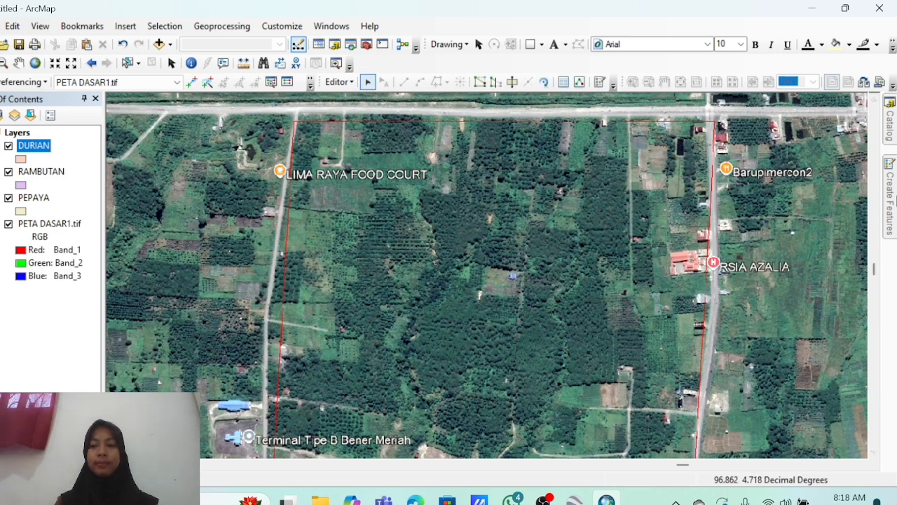
pyautogui.click(890, 200)
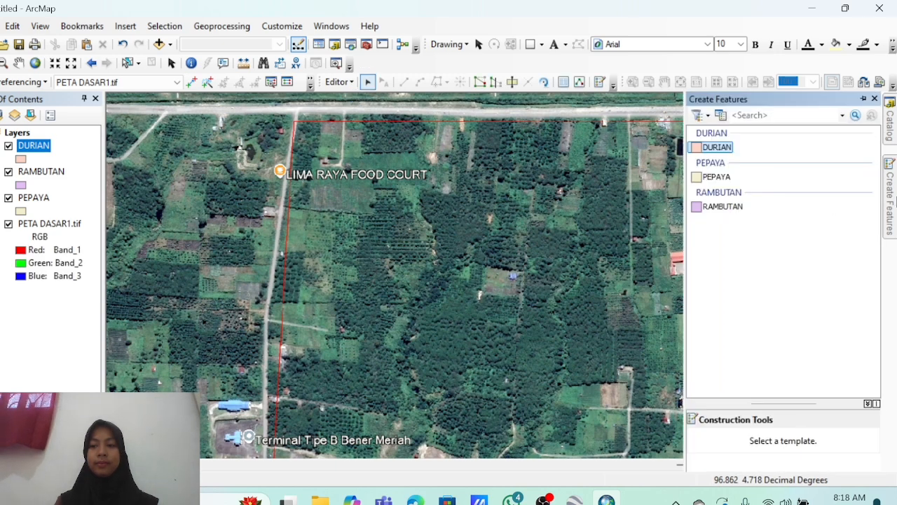
# With the DURIAN template, trace the polygon's top and west side below the food court.
pyautogui.click(716, 148)
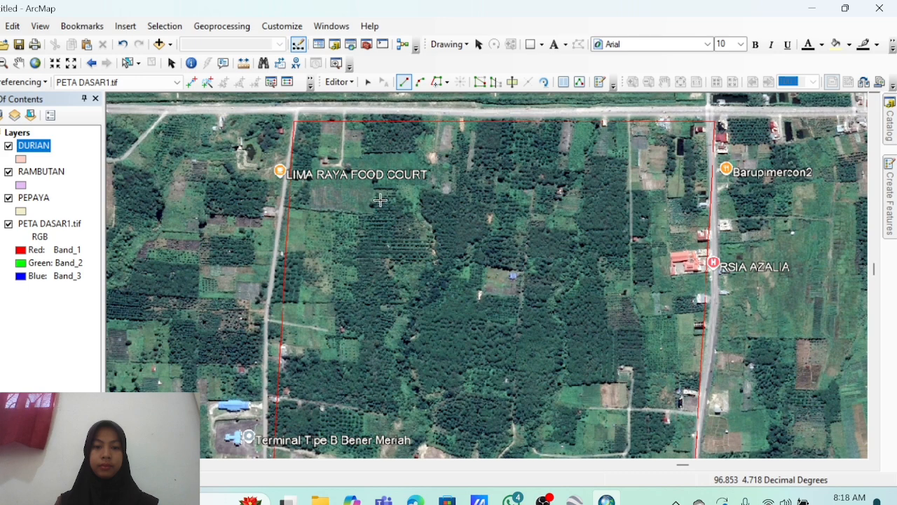
pyautogui.click(387, 196)
pyautogui.click(372, 204)
pyautogui.click(370, 214)
pyautogui.click(363, 224)
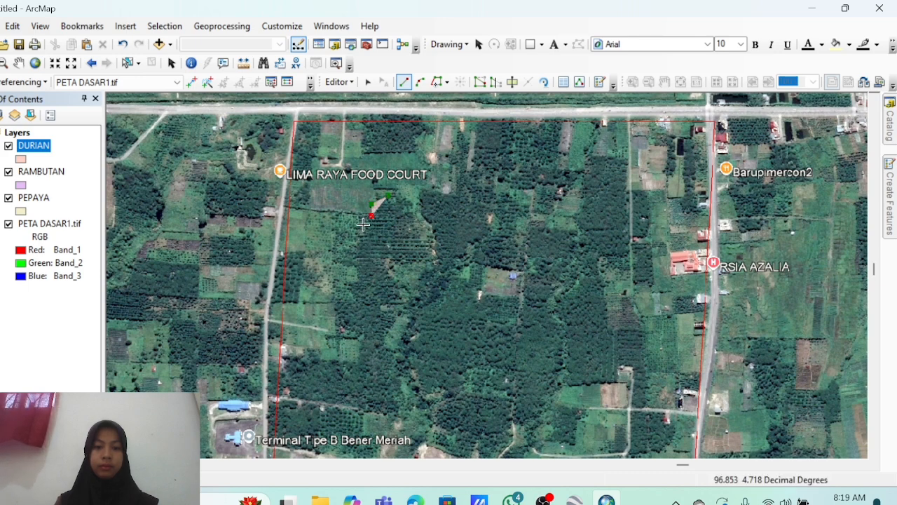
pyautogui.click(351, 245)
pyautogui.click(351, 263)
pyautogui.click(356, 273)
pyautogui.click(361, 280)
pyautogui.click(349, 287)
pyautogui.click(353, 296)
pyautogui.click(337, 296)
pyautogui.click(337, 312)
pyautogui.click(339, 324)
pyautogui.click(358, 331)
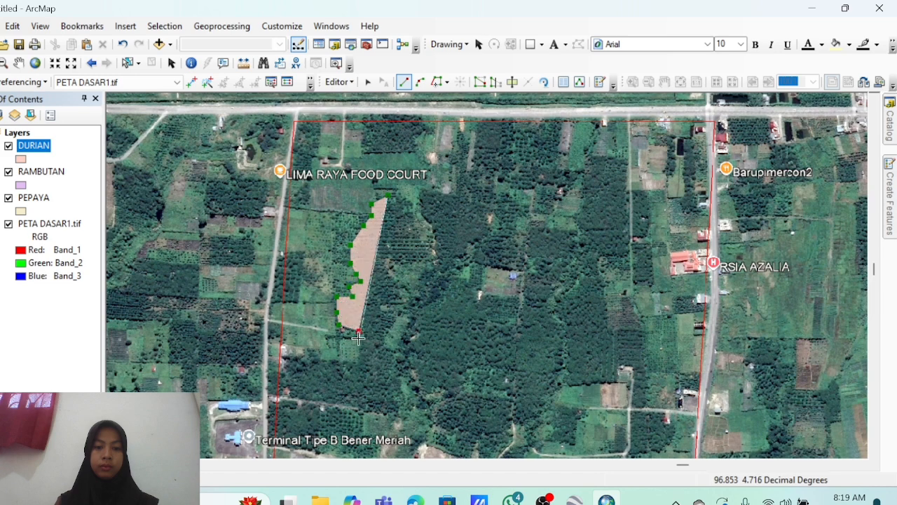
pyautogui.click(359, 340)
# Trace the DURIAN bottom and east edges back to the top and finish the polygon.
pyautogui.click(302, 356)
pyautogui.click(278, 365)
pyautogui.click(268, 382)
pyautogui.click(278, 394)
pyautogui.click(307, 399)
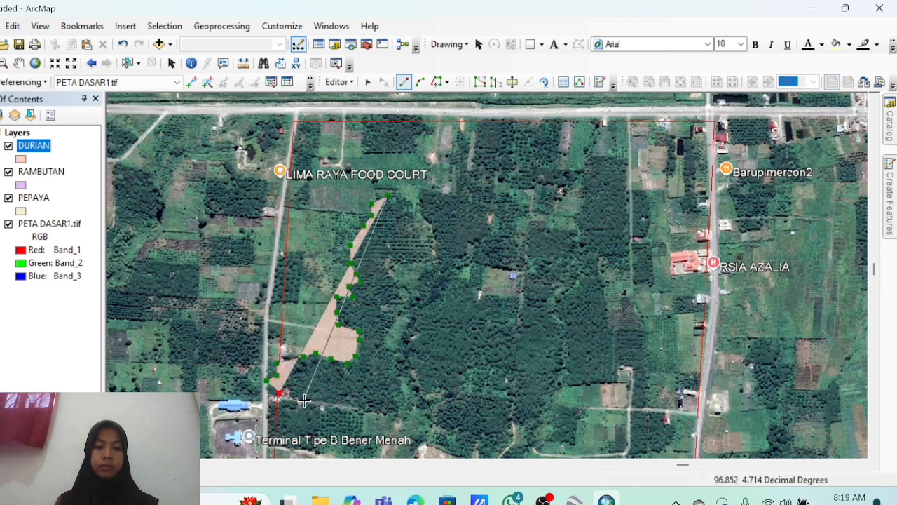
pyautogui.click(330, 405)
pyautogui.click(370, 412)
pyautogui.click(393, 410)
pyautogui.click(392, 376)
pyautogui.click(389, 373)
pyautogui.click(396, 367)
pyautogui.click(396, 357)
pyautogui.click(397, 352)
pyautogui.click(384, 348)
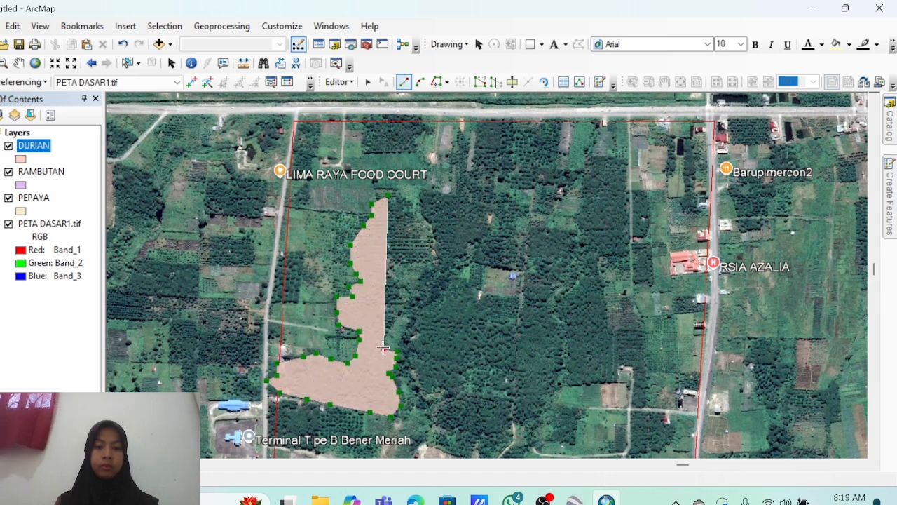
pyautogui.click(384, 342)
pyautogui.click(393, 332)
pyautogui.click(428, 286)
pyautogui.click(438, 257)
pyautogui.click(428, 226)
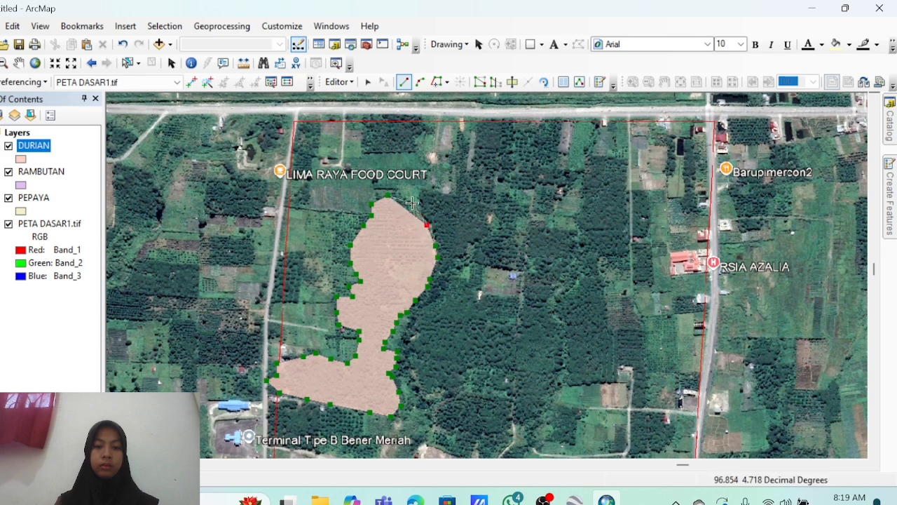
pyautogui.click(414, 203)
pyautogui.doubleClick(389, 195)
# Digitize the PEPAYA polygon freehand, tracing along DURIAN's east edge.
pyautogui.moveTo(889, 195)
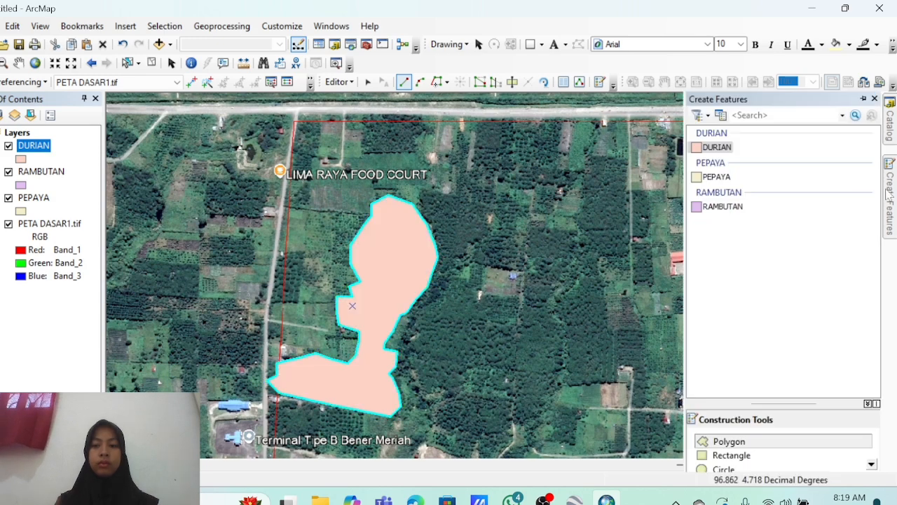
pyautogui.click(717, 177)
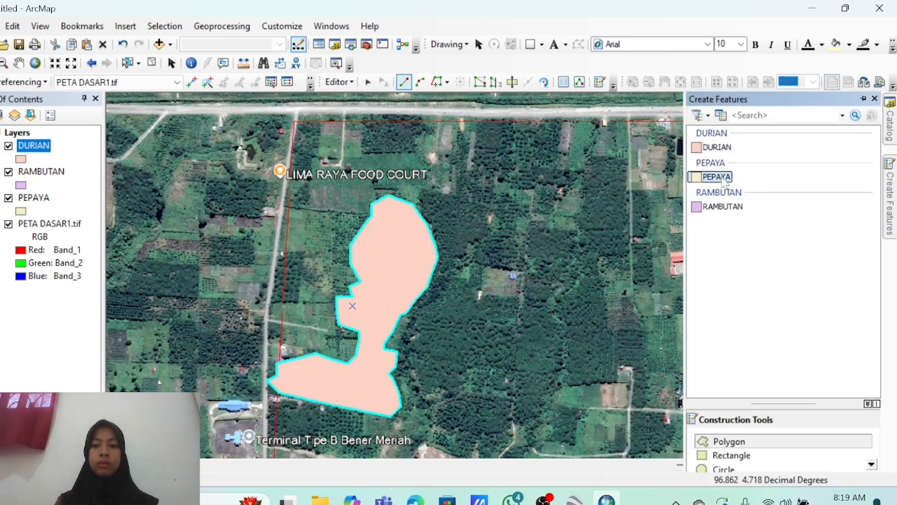
pyautogui.click(773, 440)
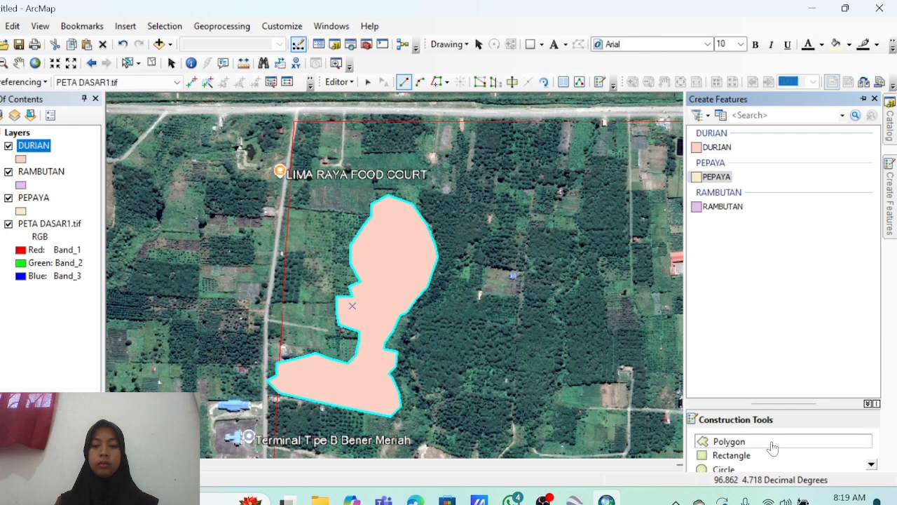
pyautogui.click(485, 124)
pyautogui.click(470, 131)
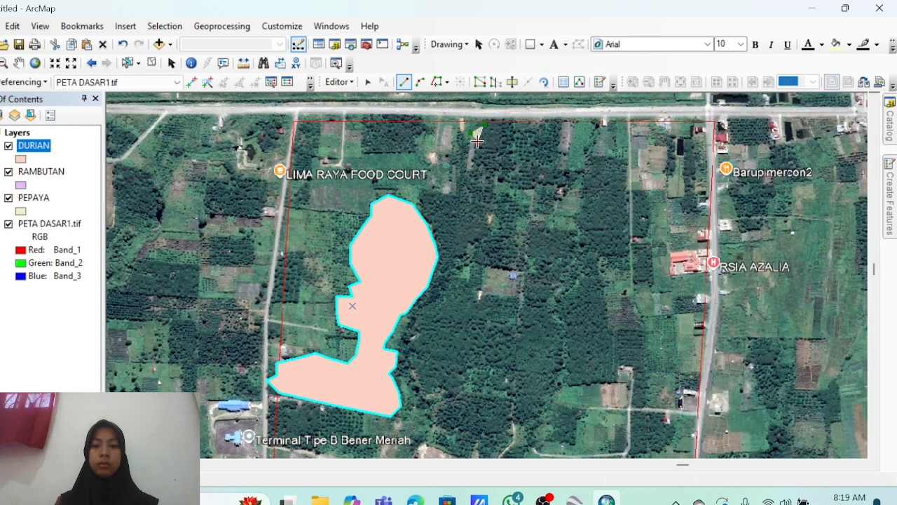
pyautogui.click(478, 142)
pyautogui.click(473, 151)
pyautogui.click(473, 164)
pyautogui.click(465, 171)
pyautogui.click(459, 171)
pyautogui.click(455, 192)
pyautogui.click(423, 195)
pyautogui.click(431, 218)
pyautogui.click(449, 247)
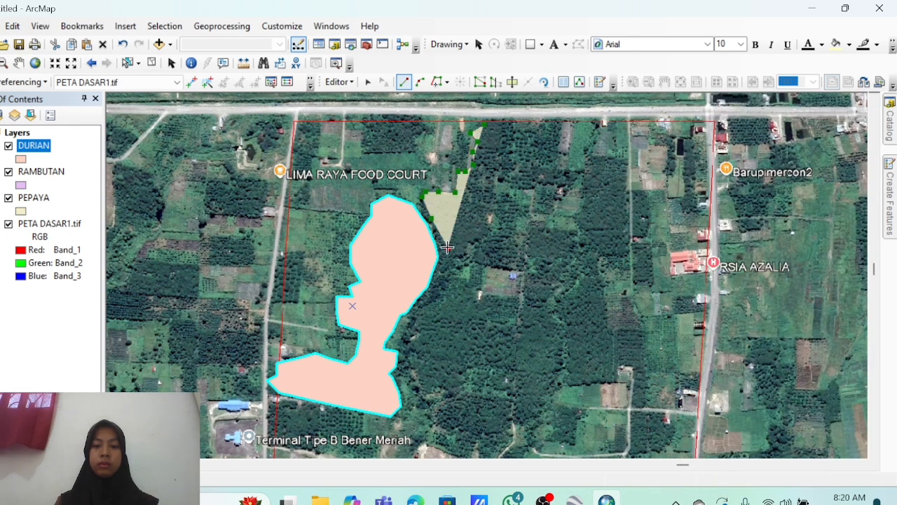
pyautogui.click(444, 285)
pyautogui.click(422, 306)
pyautogui.click(405, 326)
pyautogui.click(405, 344)
pyautogui.click(411, 378)
pyautogui.click(429, 403)
pyautogui.click(429, 421)
pyautogui.click(456, 456)
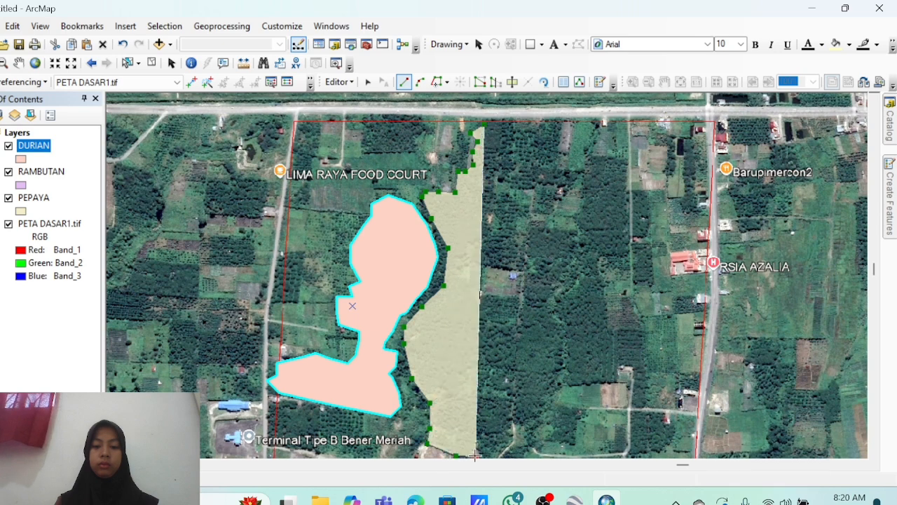
pyautogui.click(480, 439)
pyautogui.click(495, 456)
pyautogui.click(512, 438)
pyautogui.click(510, 417)
pyautogui.click(526, 416)
pyautogui.click(556, 396)
pyautogui.click(563, 370)
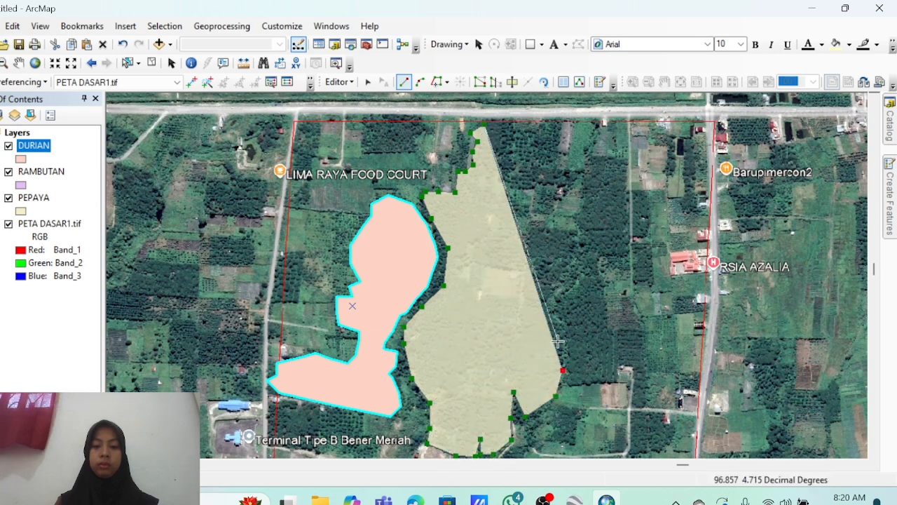
pyautogui.click(559, 341)
pyautogui.click(563, 302)
pyautogui.click(576, 286)
pyautogui.click(584, 264)
pyautogui.click(571, 232)
pyautogui.click(539, 227)
pyautogui.click(526, 211)
pyautogui.click(527, 180)
pyautogui.click(552, 190)
pyautogui.click(580, 167)
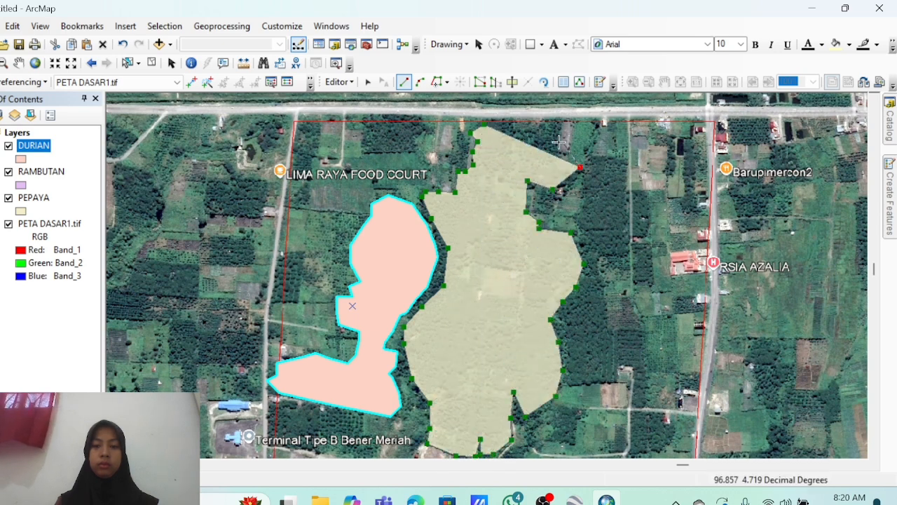
pyautogui.click(553, 149)
pyautogui.click(558, 125)
pyautogui.doubleClick(491, 127)
# Digitize the RAMBUTAN polygon freehand beside the eastern road near RSIA AZALIA.
pyautogui.moveTo(889, 204)
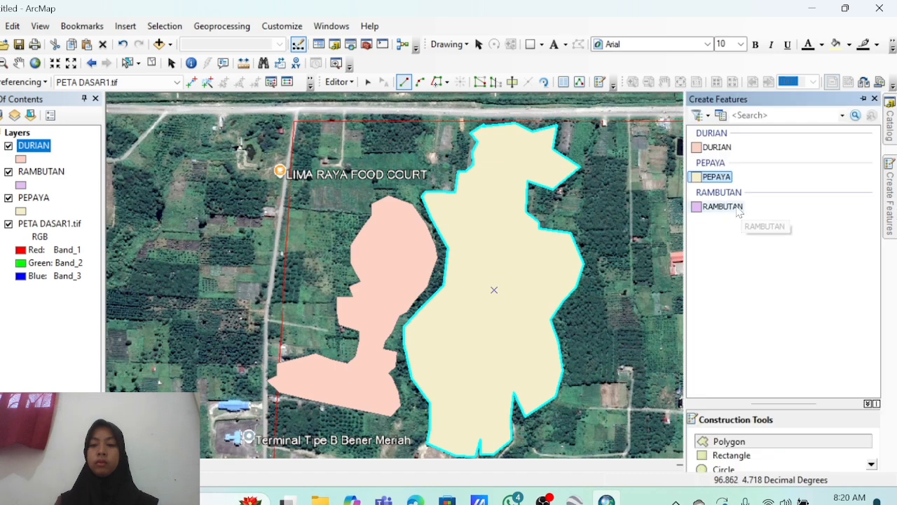
pyautogui.click(742, 207)
pyautogui.click(734, 444)
pyautogui.click(663, 128)
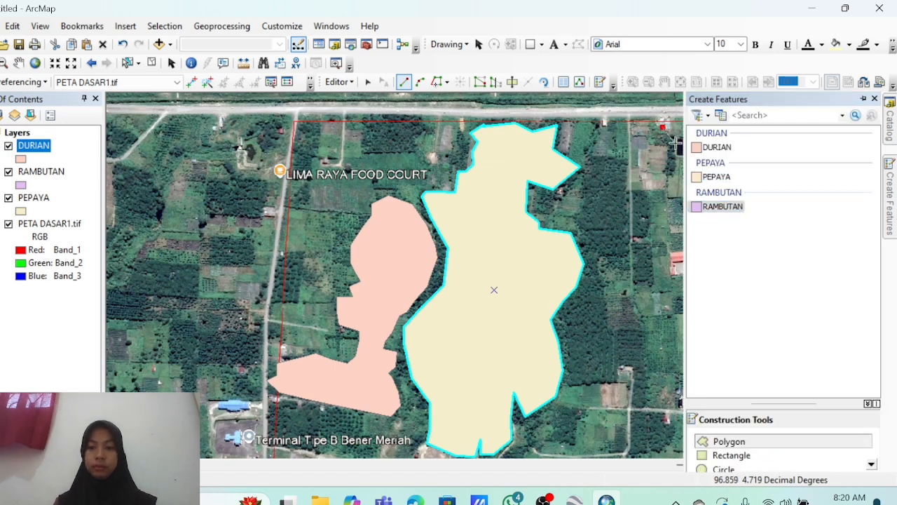
pyautogui.click(689, 137)
pyautogui.click(704, 164)
pyautogui.click(700, 194)
pyautogui.click(702, 229)
pyautogui.click(695, 250)
pyautogui.click(697, 300)
pyautogui.click(681, 339)
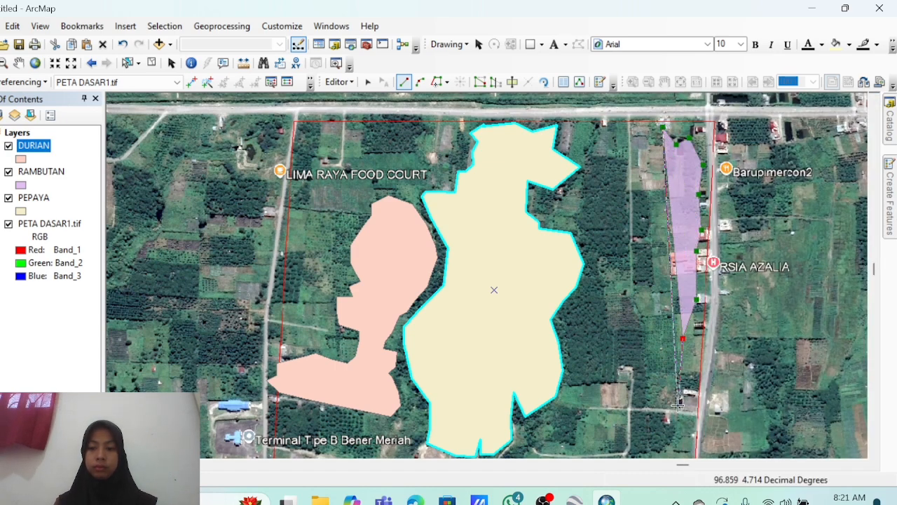
pyautogui.click(678, 407)
pyautogui.click(623, 456)
pyautogui.click(628, 389)
pyautogui.click(576, 384)
pyautogui.click(569, 326)
pyautogui.click(591, 282)
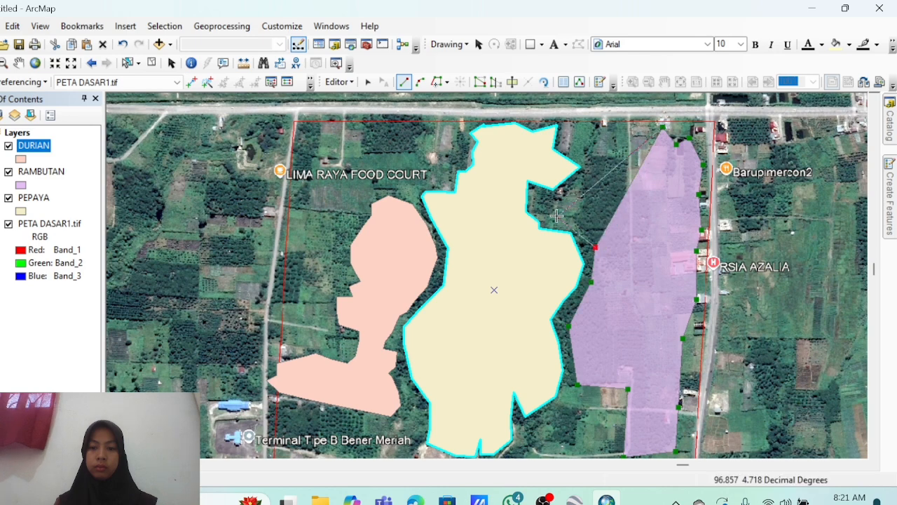
pyautogui.click(596, 247)
pyautogui.click(557, 215)
pyautogui.click(581, 177)
pyautogui.click(589, 154)
pyautogui.click(568, 139)
pyautogui.doubleClick(570, 127)
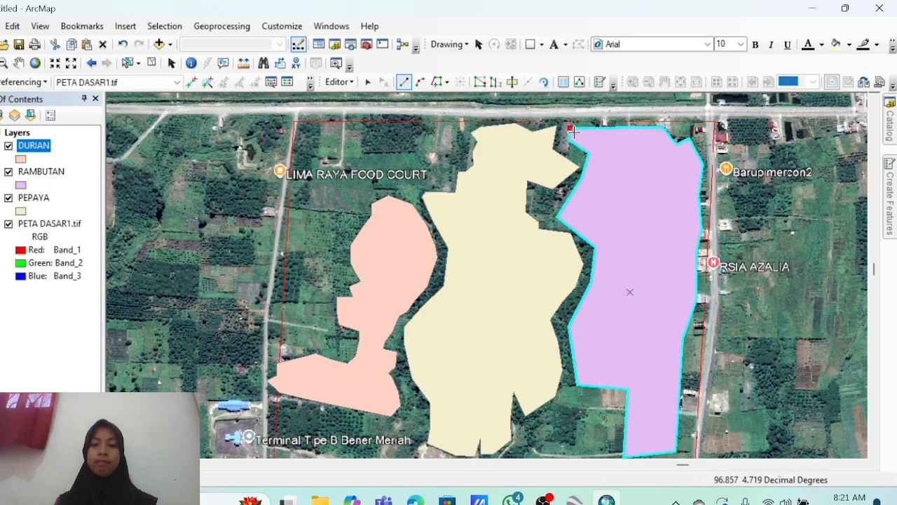
pyautogui.rightClick(574, 128)
pyautogui.click(647, 395)
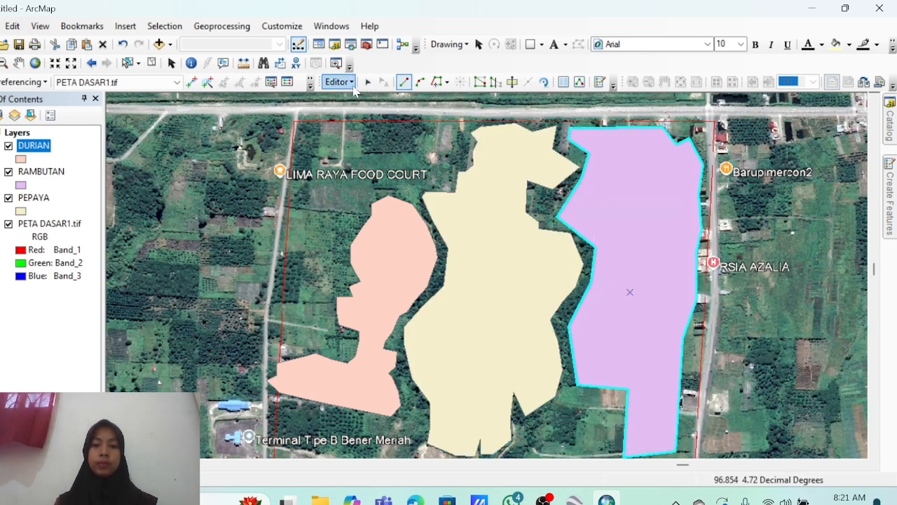
pyautogui.click(352, 84)
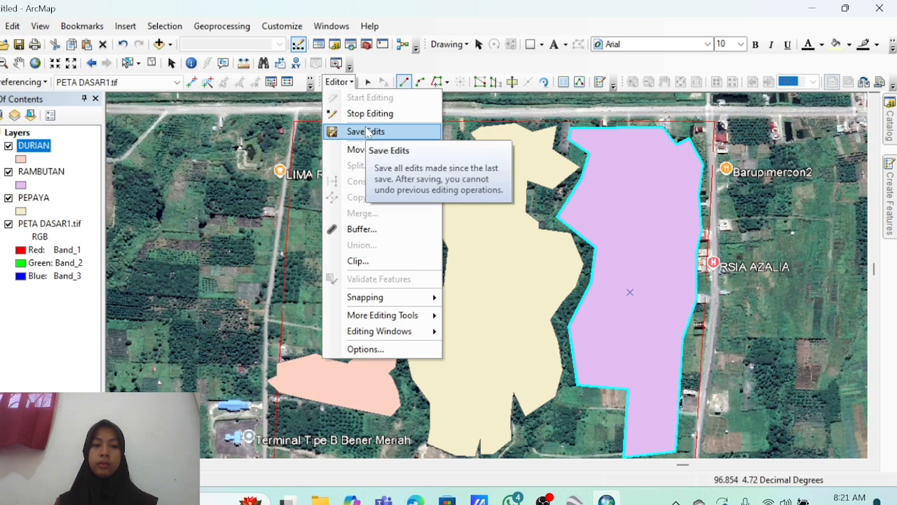
# Recolour the layers: DURIAN Olive, RAMBUTAN Rose, PEPAYA Lt Orange.
pyautogui.click(21, 161)
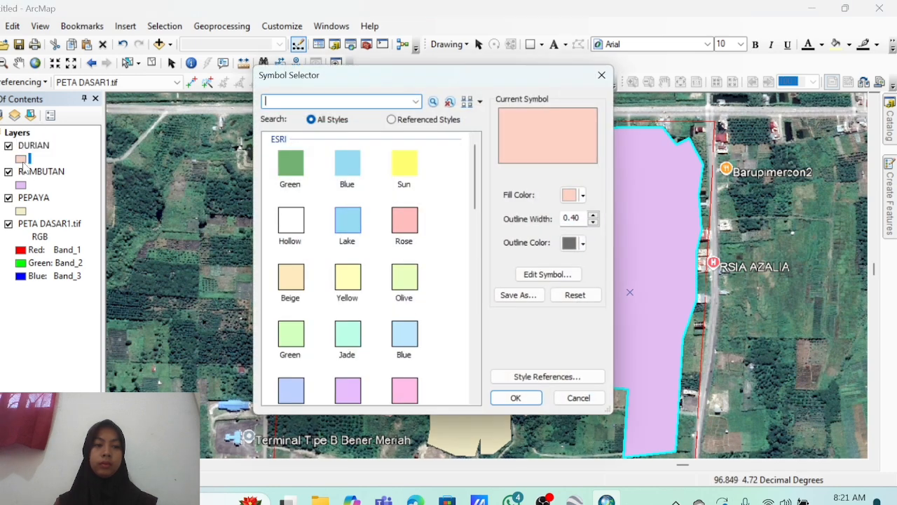
pyautogui.click(406, 224)
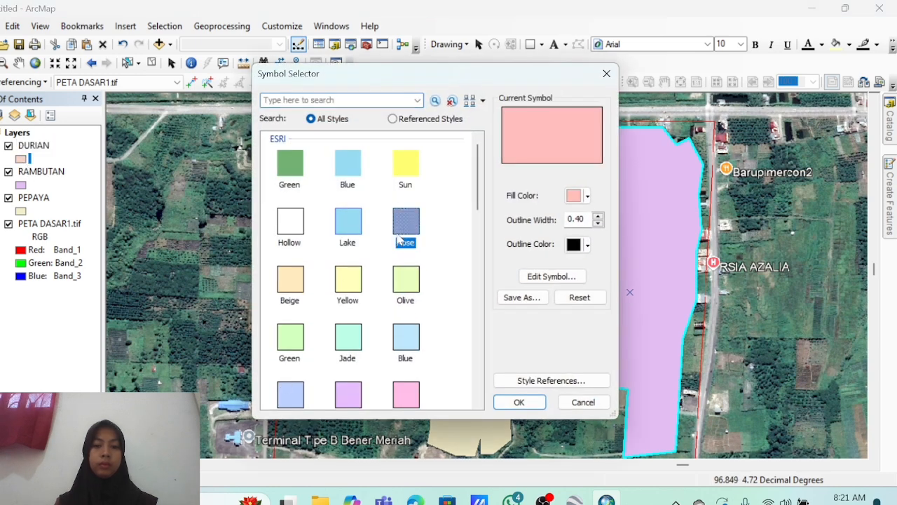
pyautogui.click(406, 280)
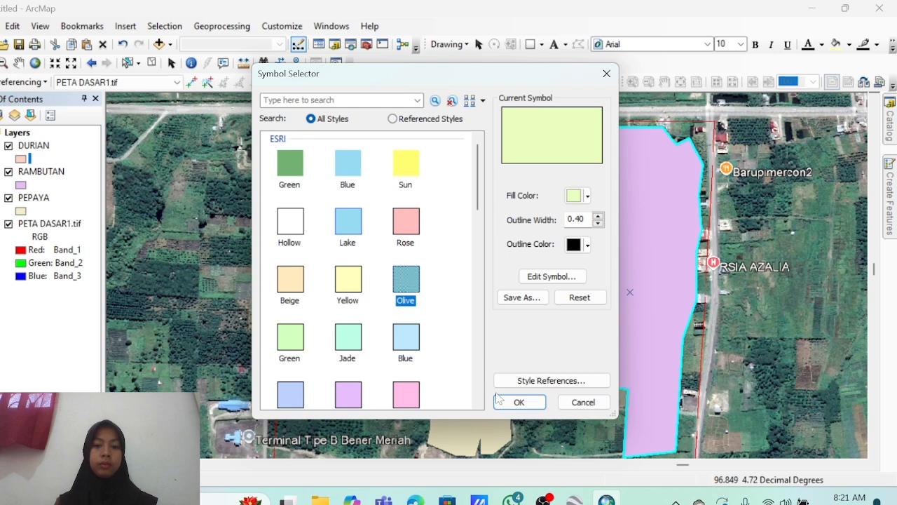
pyautogui.click(518, 402)
pyautogui.click(21, 185)
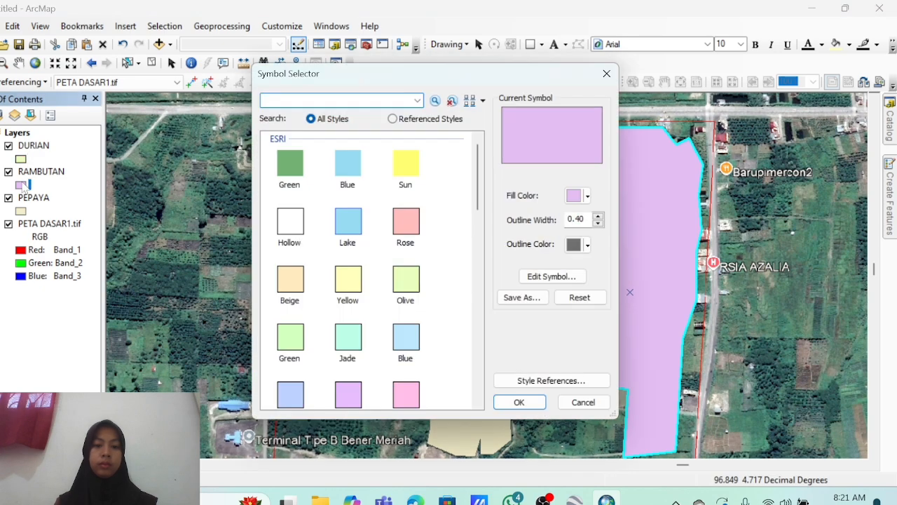
pyautogui.click(405, 224)
pyautogui.click(519, 402)
pyautogui.click(21, 211)
pyautogui.scroll(-2, 364, 294)
pyautogui.click(404, 310)
pyautogui.click(519, 401)
# Save edits, stop editing, and save the map document as POLYGON.
pyautogui.click(338, 82)
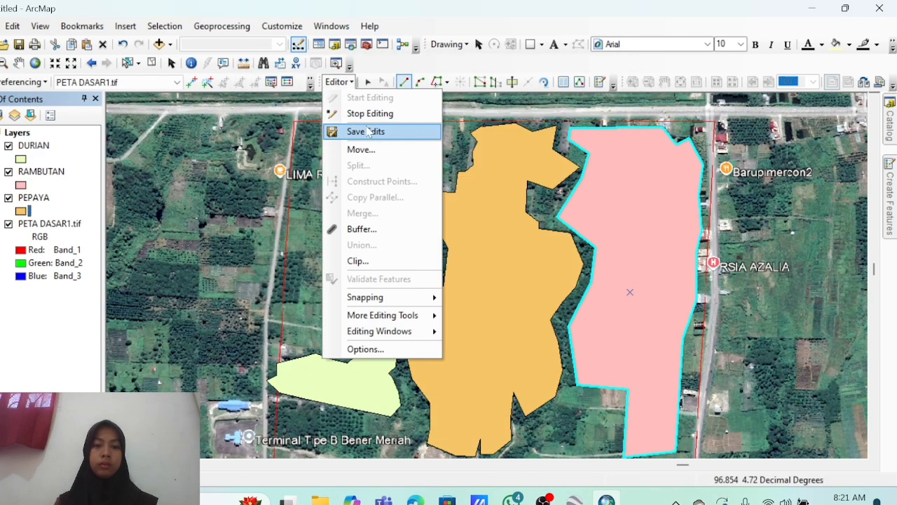
pyautogui.click(365, 114)
pyautogui.click(2, 26)
pyautogui.click(32, 92)
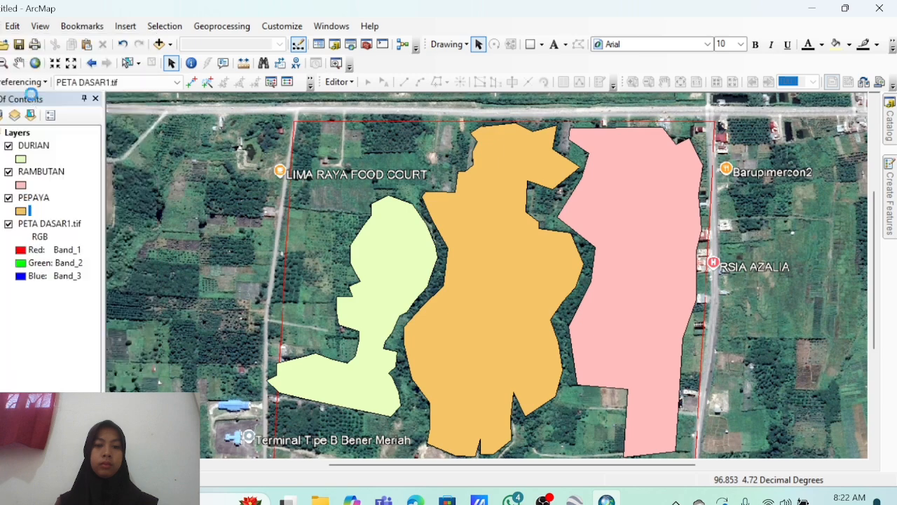
pyautogui.press('BackSpace')
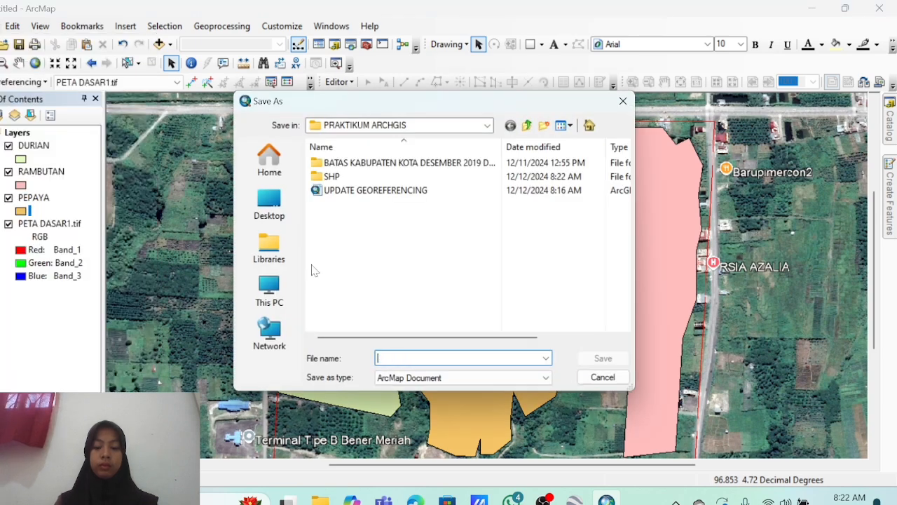
pyautogui.write('POLYGON')
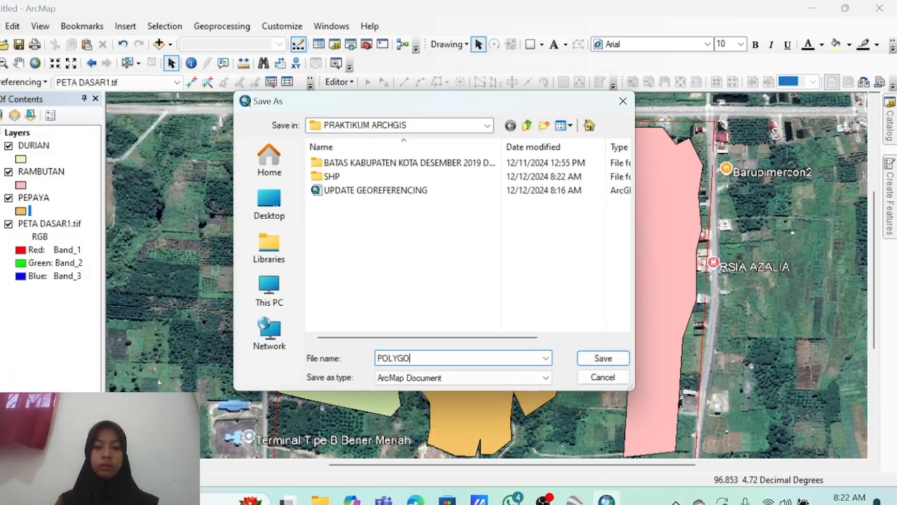
pyautogui.click(586, 358)
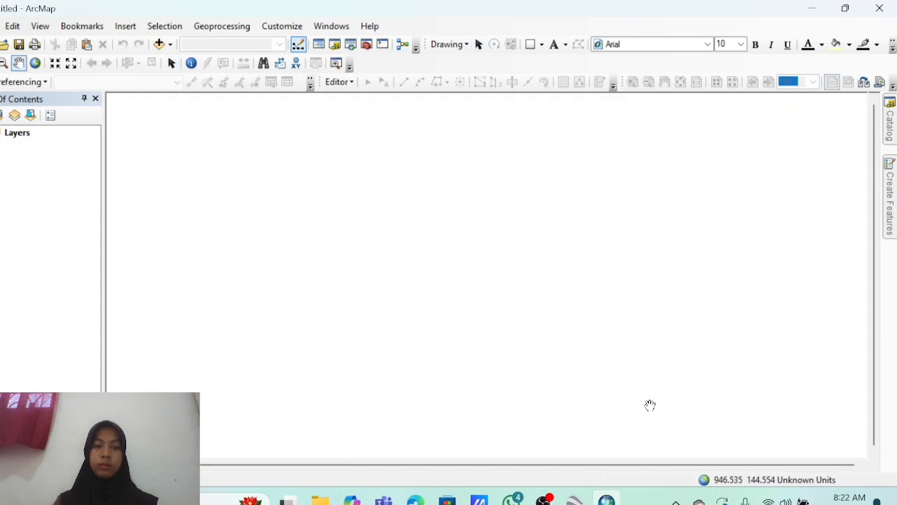
# Add DURIAN.shp and PEPAYA.shp from the SHP folder to the map.
pyautogui.click(159, 44)
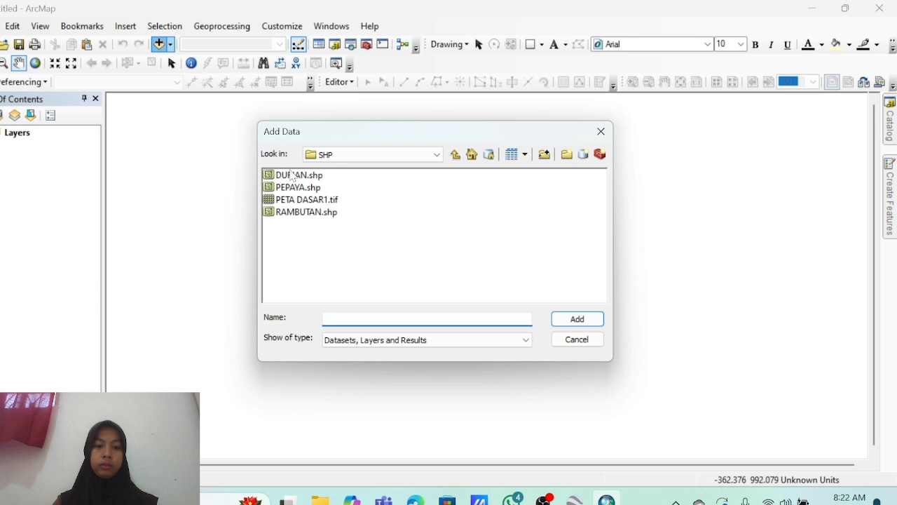
pyautogui.click(293, 175)
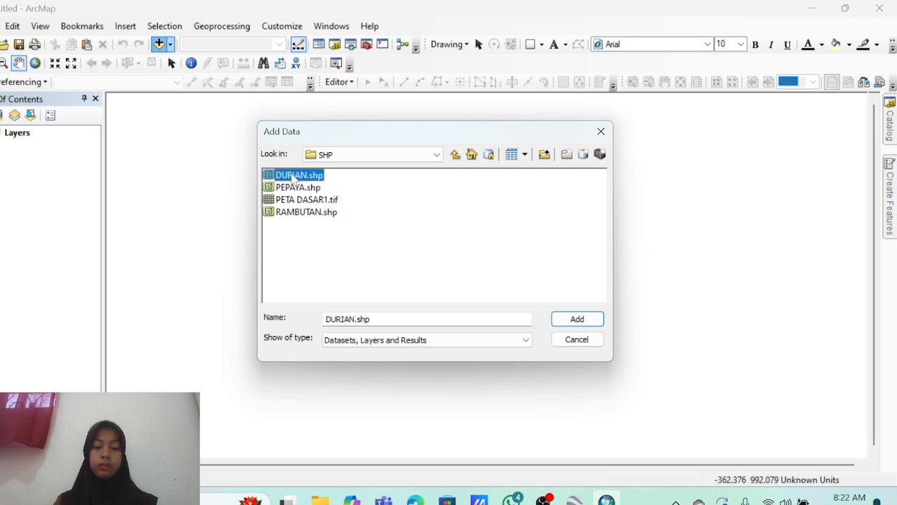
pyautogui.hotkey('shift', 'Down')
pyautogui.click(576, 319)
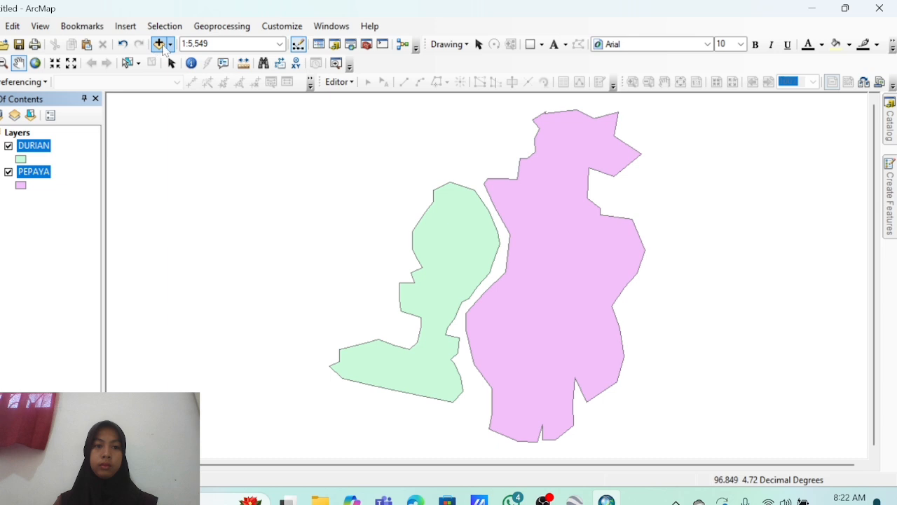
# Add RAMBUTAN.shp as well and zoom to the full extent of all layers.
pyautogui.click(171, 44)
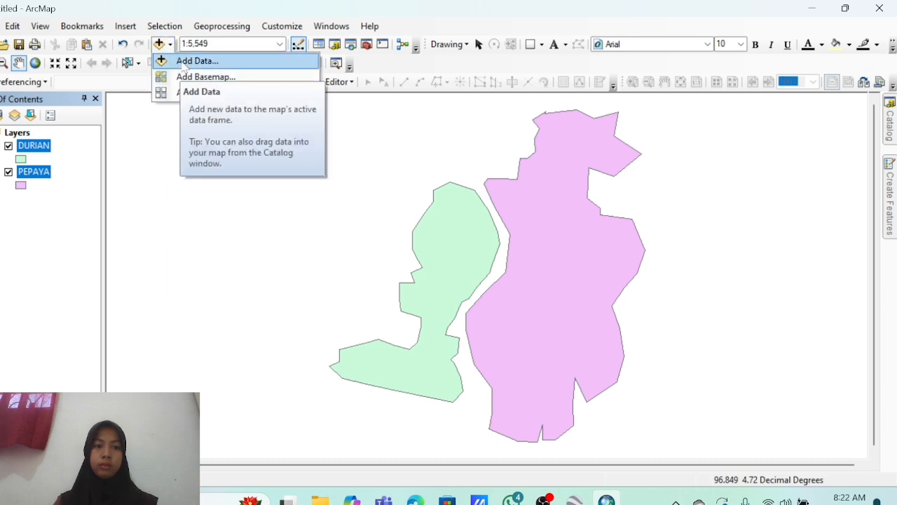
pyautogui.click(184, 62)
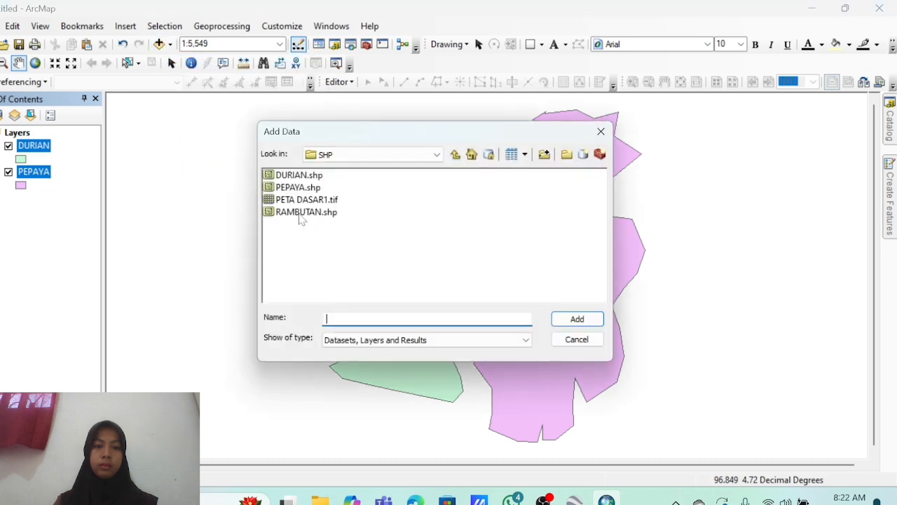
pyautogui.click(305, 212)
pyautogui.click(571, 318)
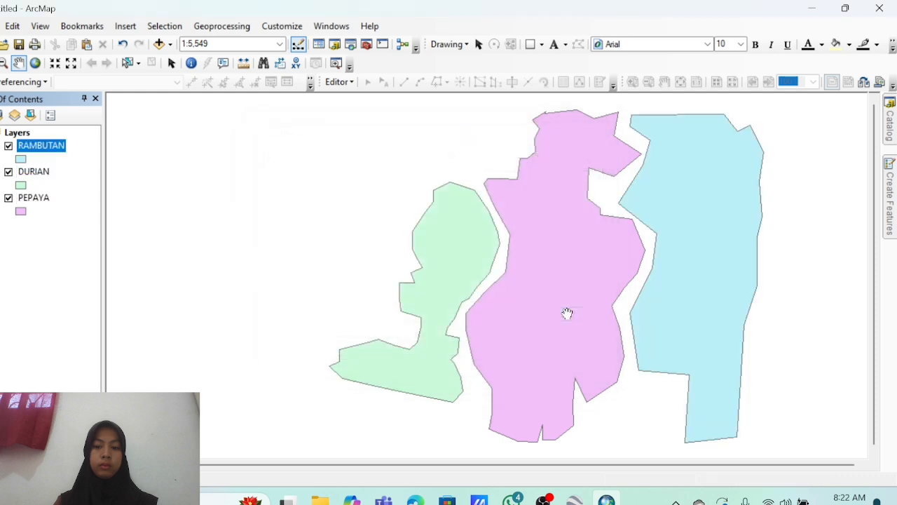
pyautogui.click(21, 160)
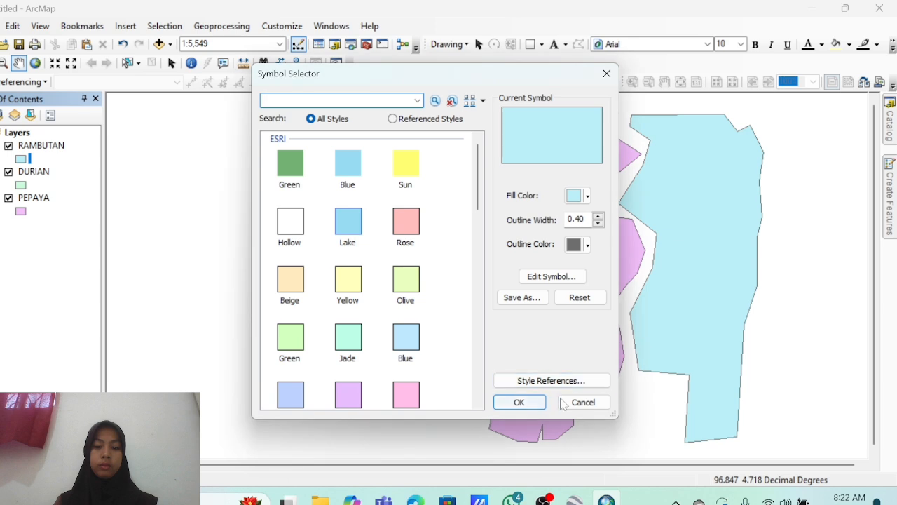
pyautogui.click(583, 402)
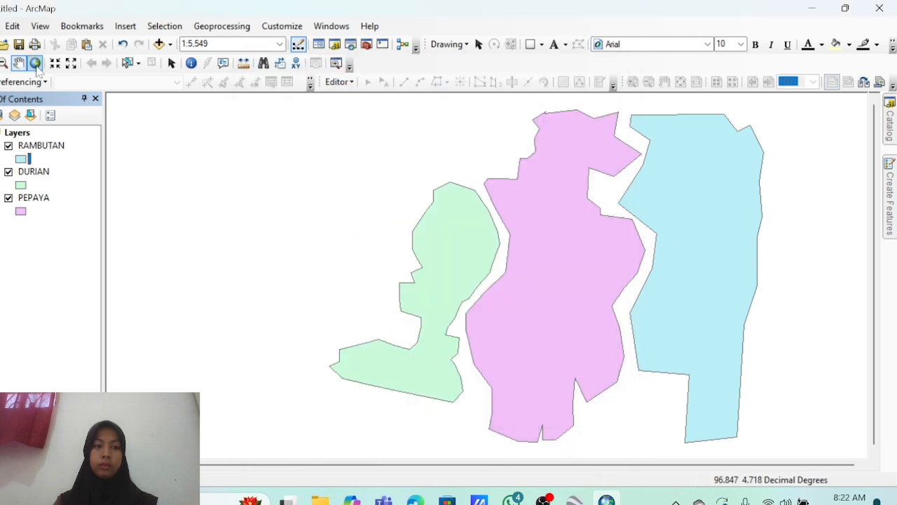
pyautogui.click(37, 66)
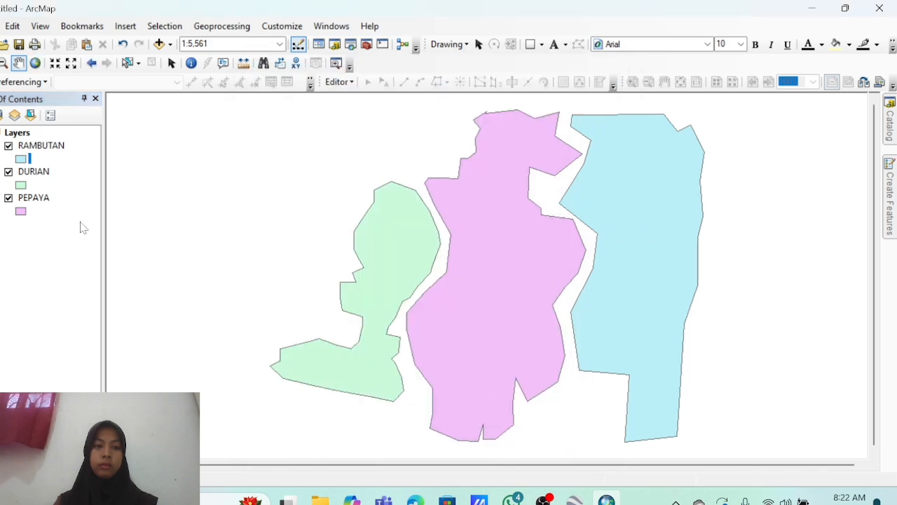
# Set the Layers data frame to Projected > UTM > WGS 1984 > Northern Hemisphere > UTM Zone 46N.
pyautogui.rightClick(21, 133)
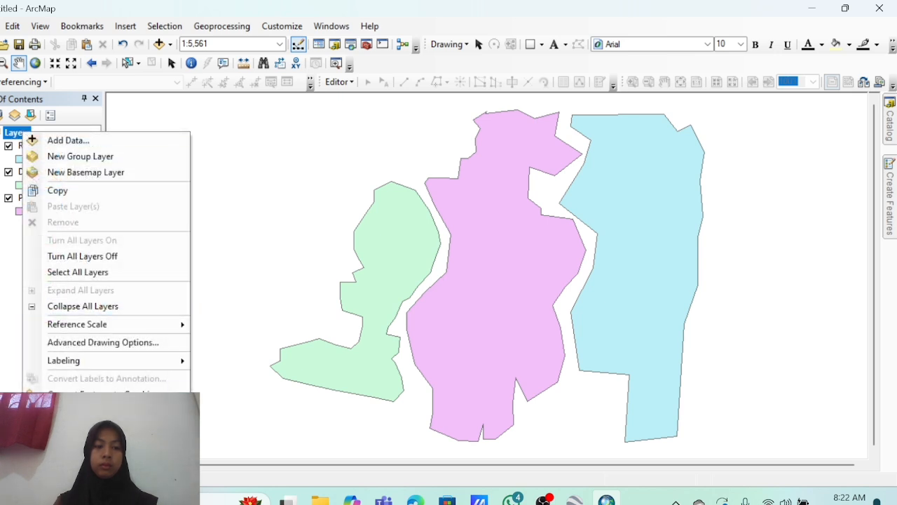
pyautogui.click(69, 447)
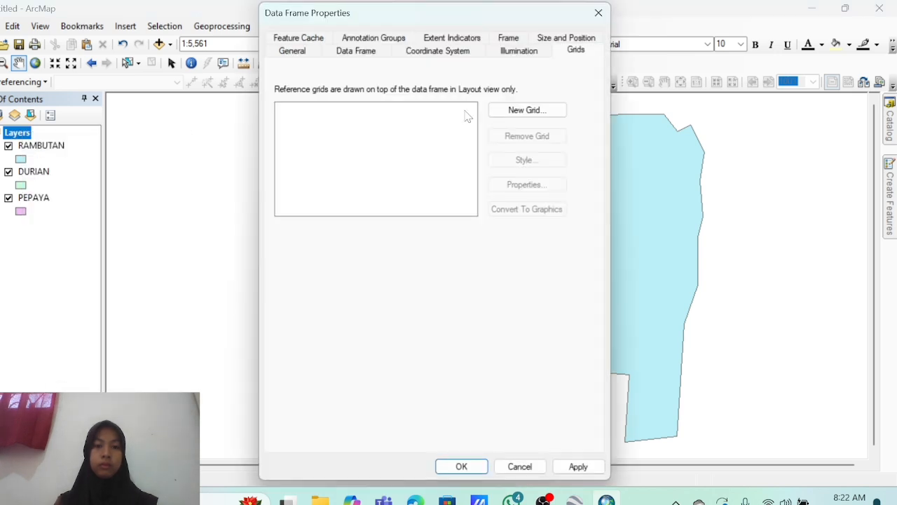
pyautogui.click(452, 52)
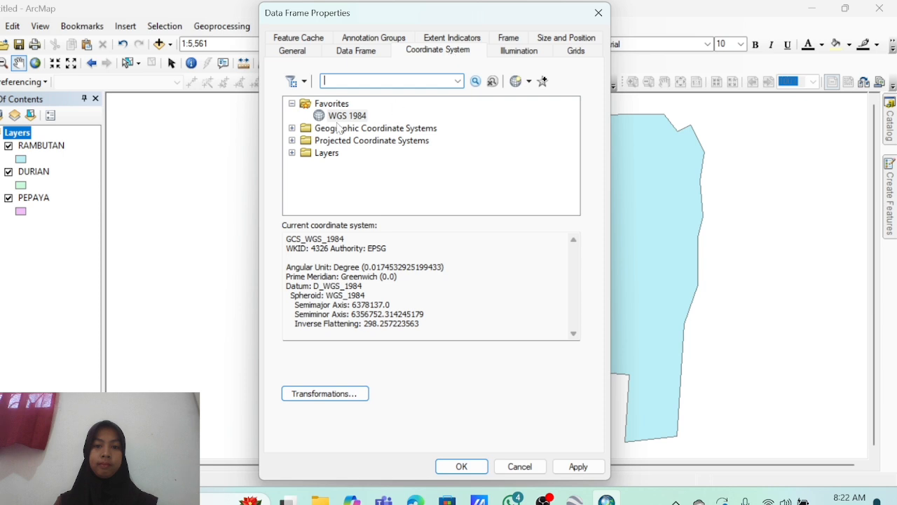
pyautogui.click(291, 140)
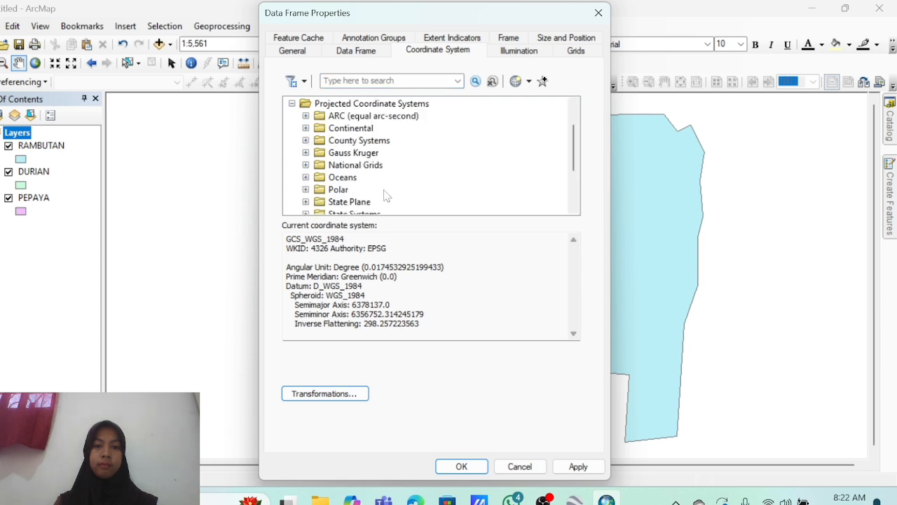
pyautogui.scroll(-2, 386, 196)
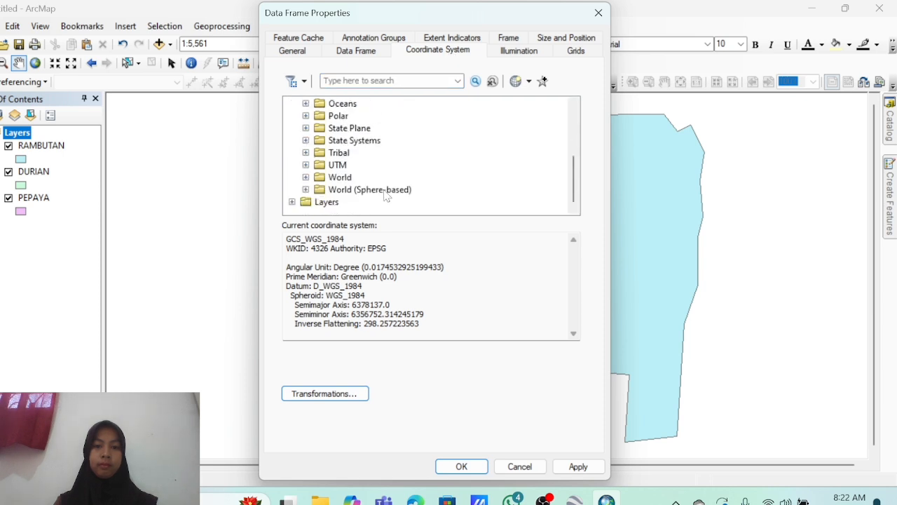
pyautogui.click(306, 165)
pyautogui.scroll(-3, 372, 179)
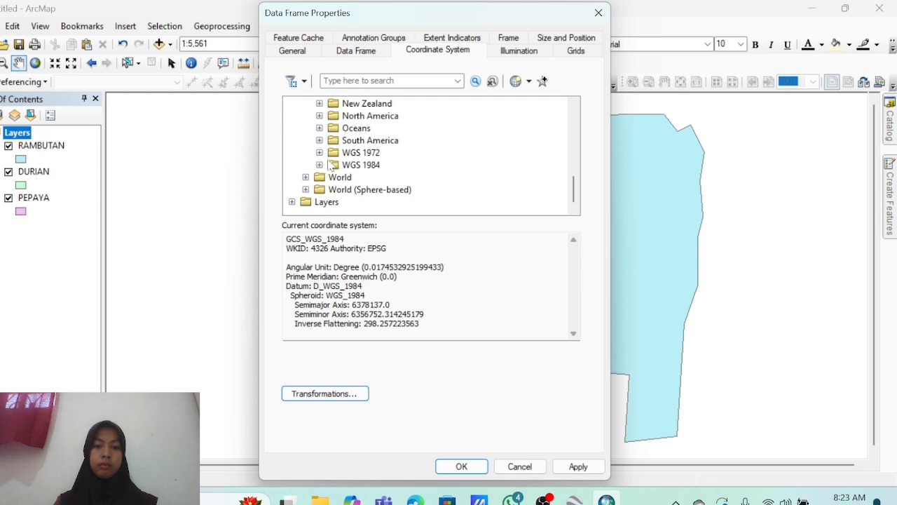
pyautogui.click(319, 166)
pyautogui.click(333, 177)
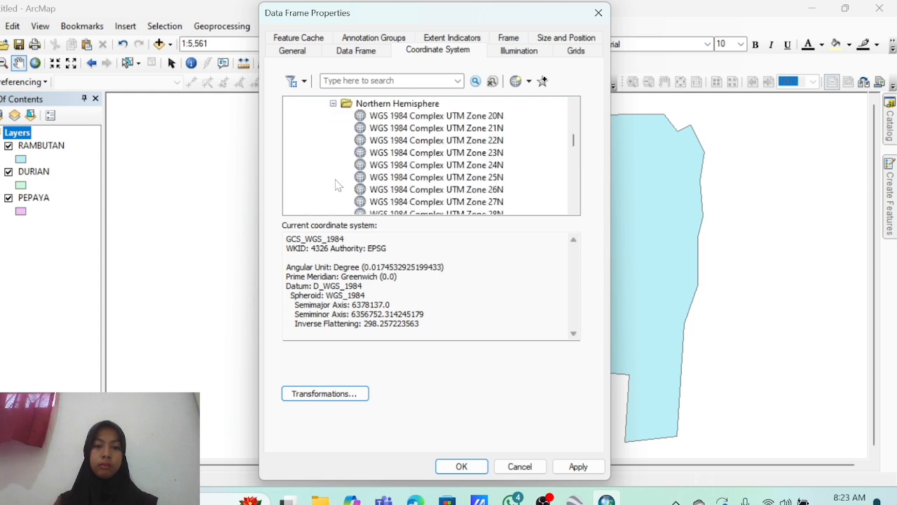
pyautogui.scroll(-15, 427, 166)
pyautogui.scroll(-7, 425, 167)
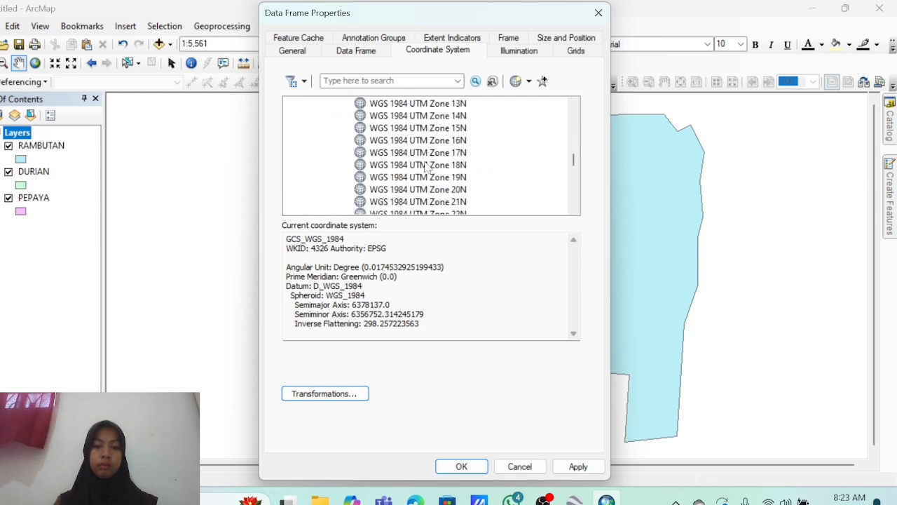
pyautogui.scroll(-2, 425, 167)
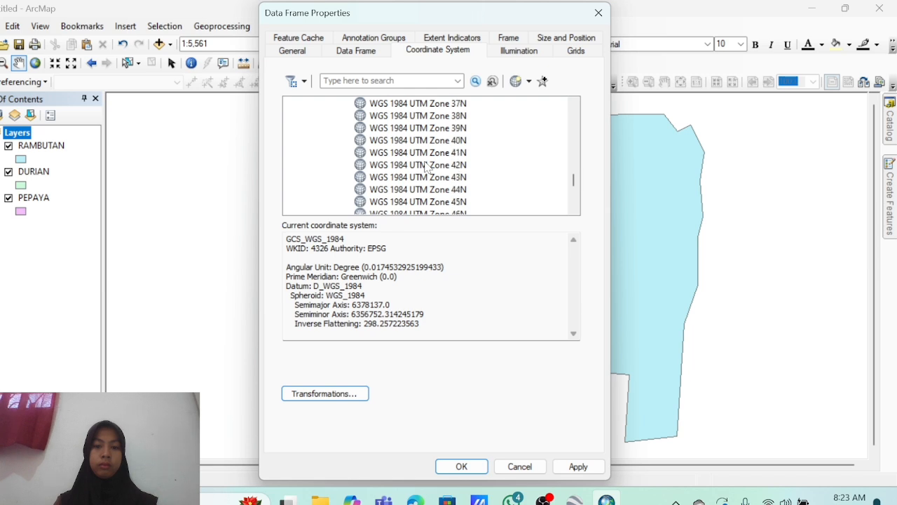
pyautogui.scroll(-1, 442, 132)
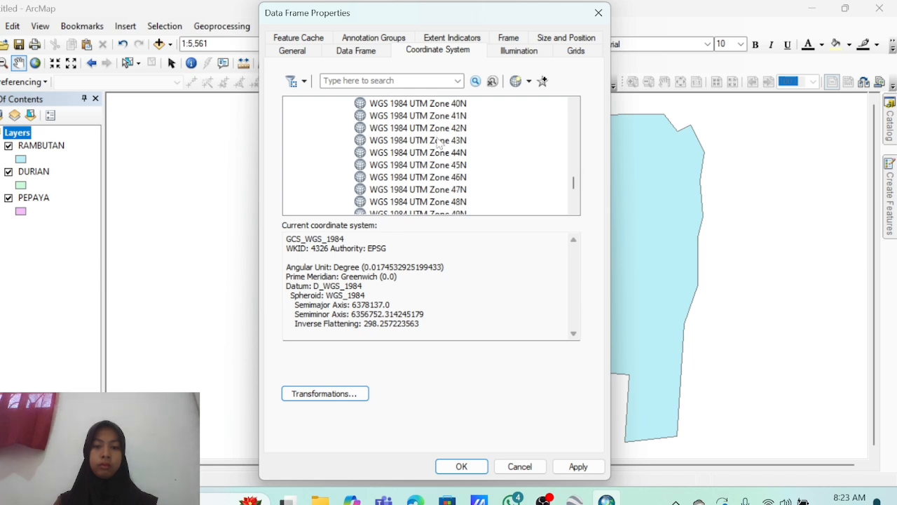
pyautogui.click(441, 179)
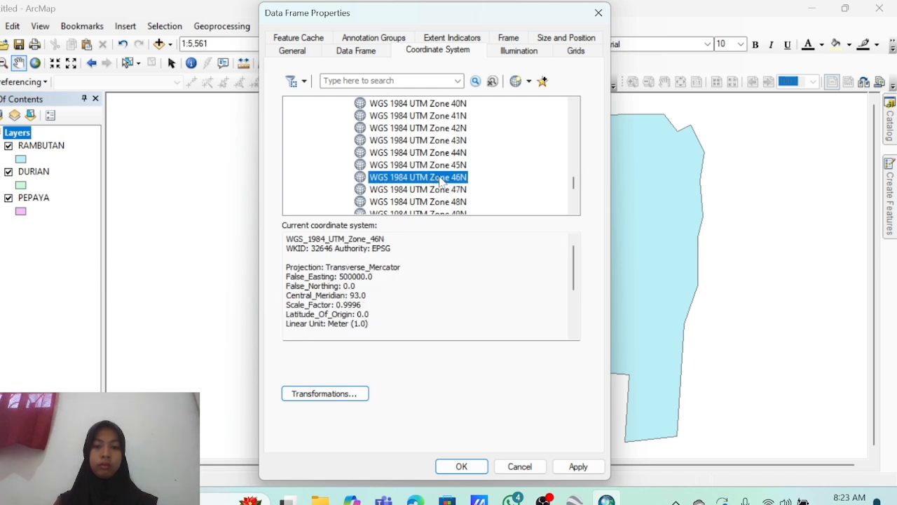
pyautogui.click(577, 467)
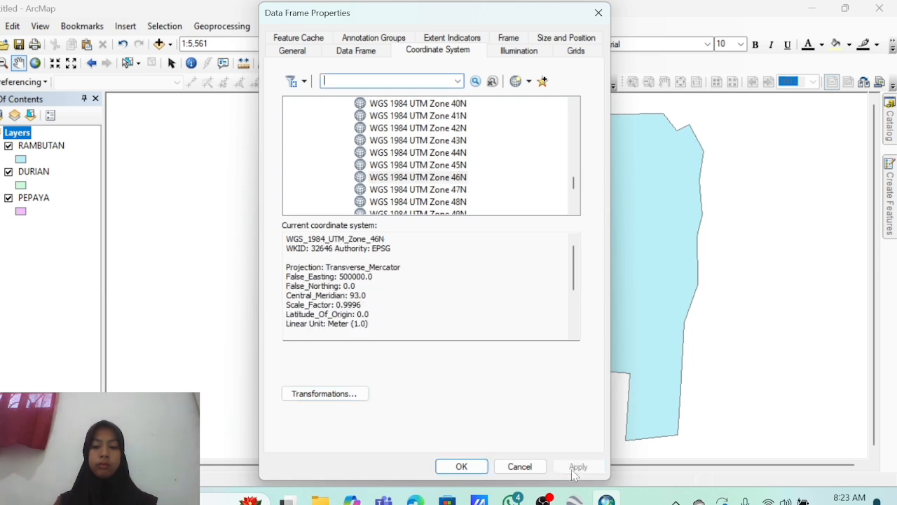
pyautogui.click(480, 471)
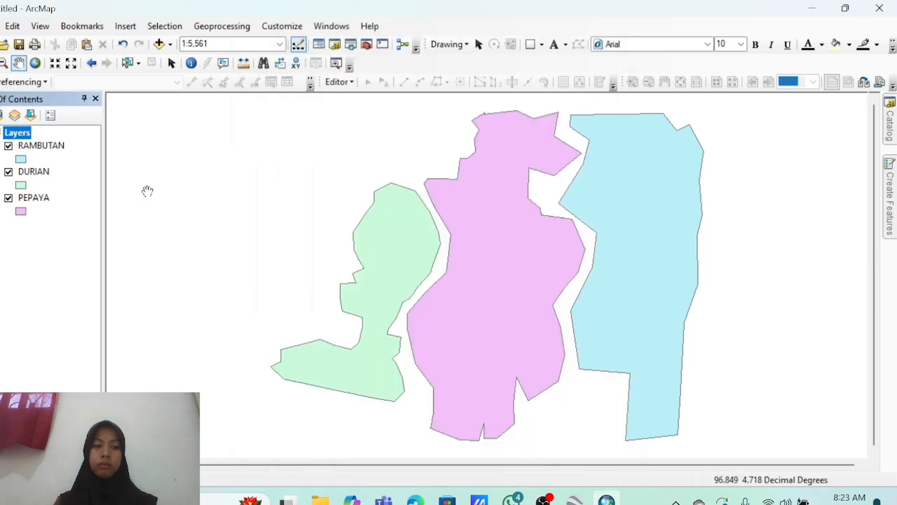
# Open the RAMBUTAN attribute table and add a text field named NAMA.
pyautogui.click(40, 145)
pyautogui.rightClick(40, 144)
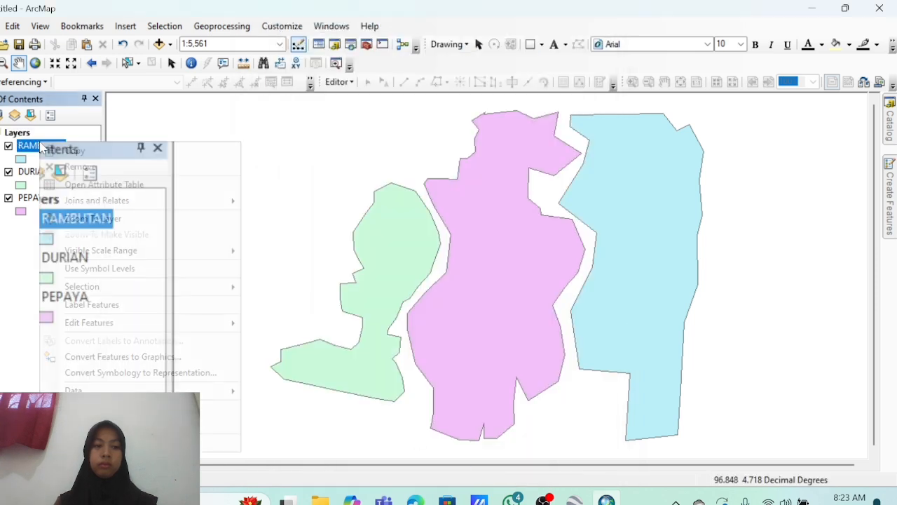
pyautogui.click(87, 185)
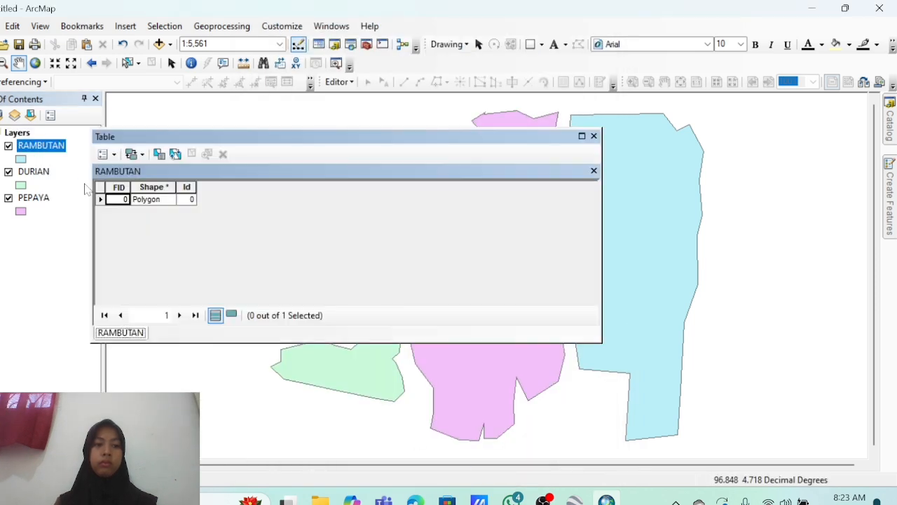
pyautogui.click(105, 154)
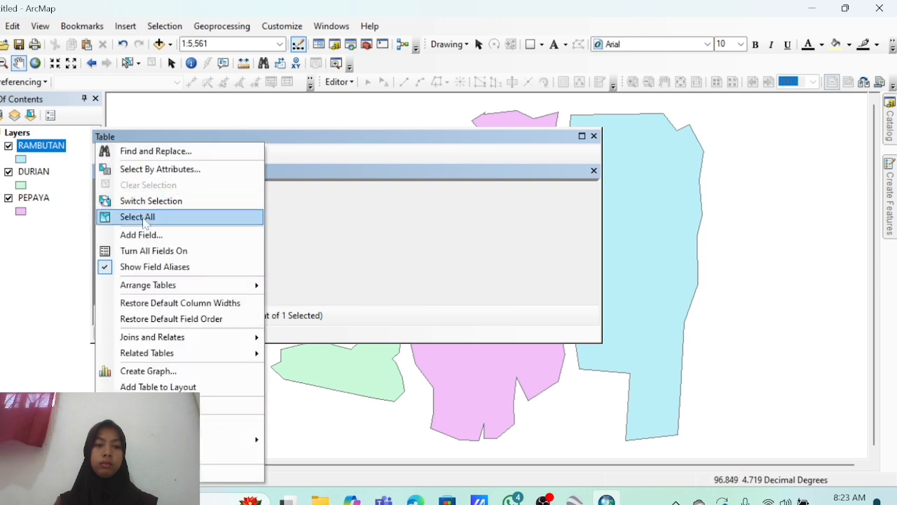
pyautogui.click(146, 237)
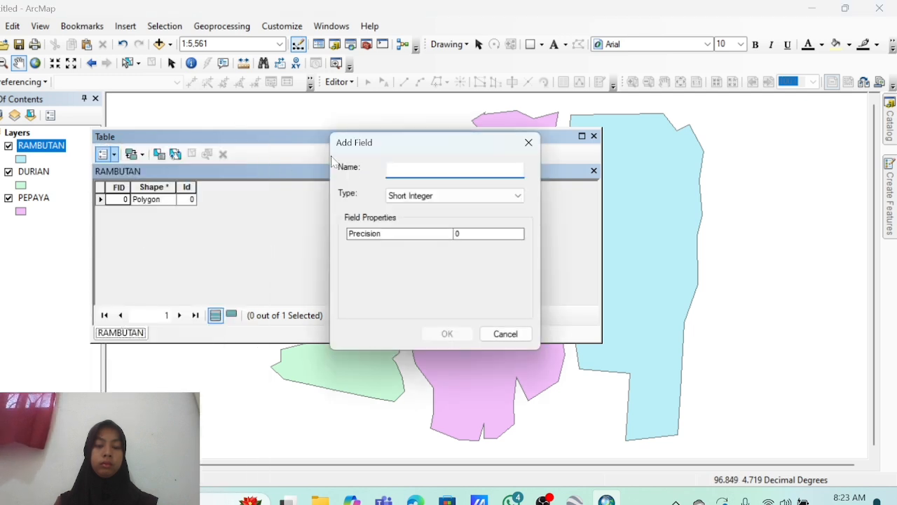
pyautogui.write('NAMA')
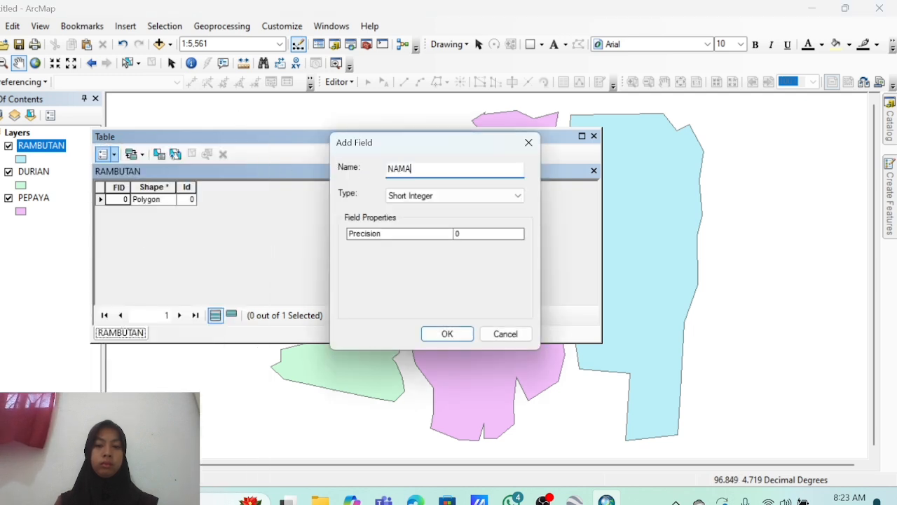
pyautogui.click(422, 196)
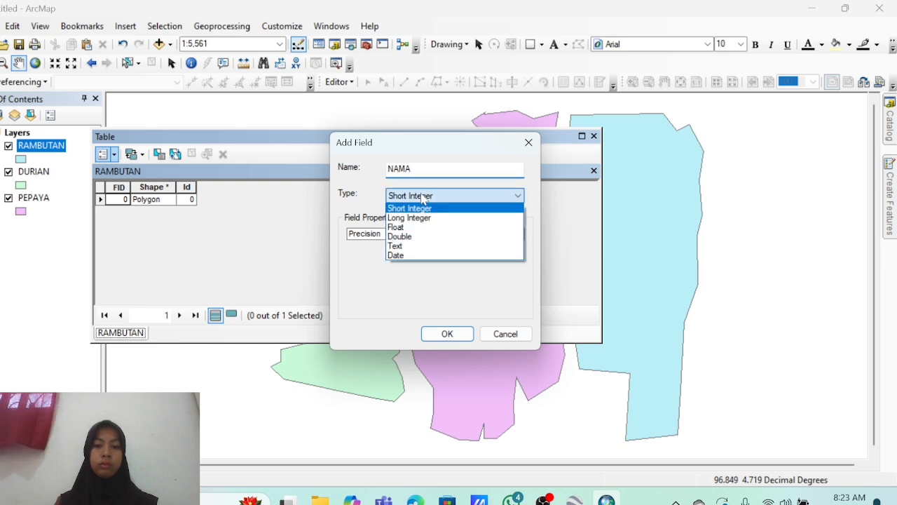
pyautogui.click(420, 246)
pyautogui.click(448, 335)
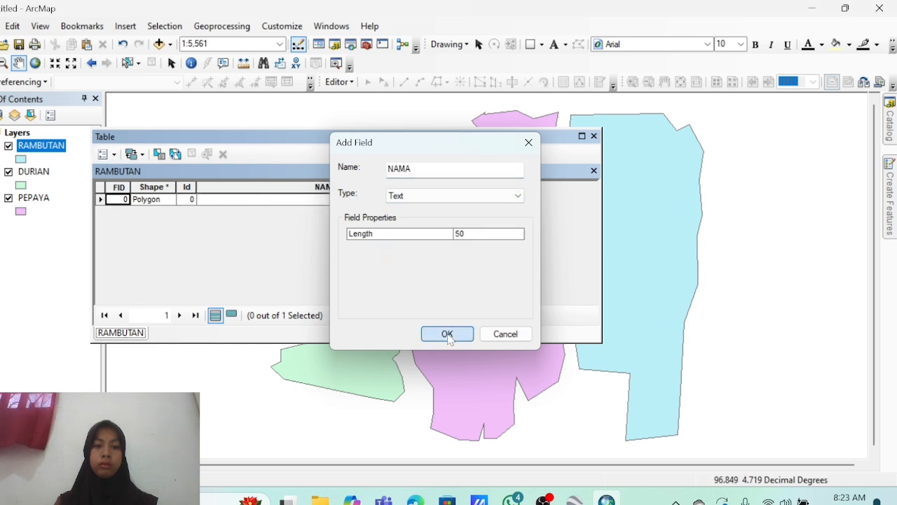
# Add a Long Integer field NIM to RAMBUTAN and fit the NAMA column width.
pyautogui.click(107, 153)
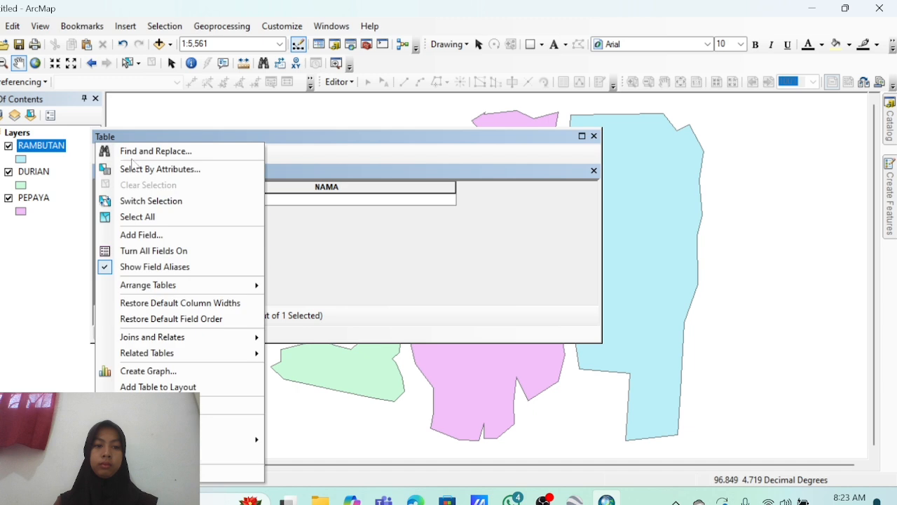
pyautogui.click(173, 236)
pyautogui.write('NIM')
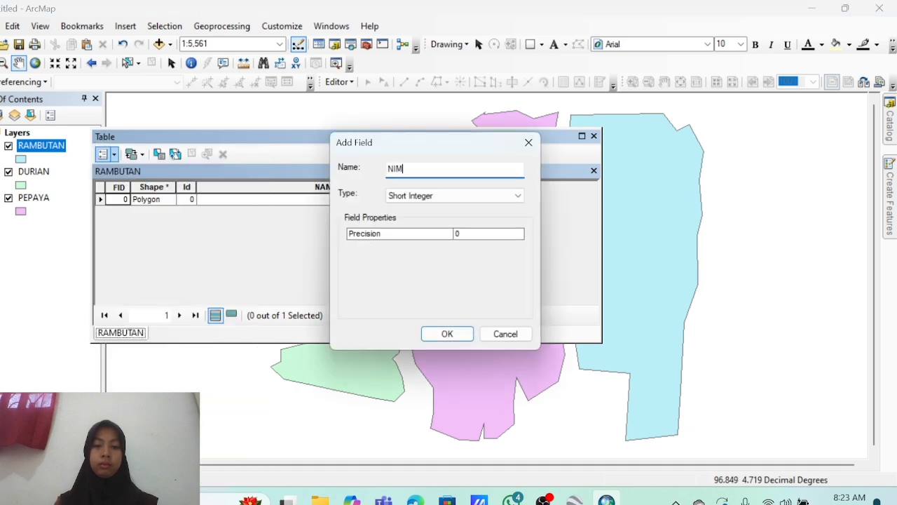
pyautogui.click(425, 199)
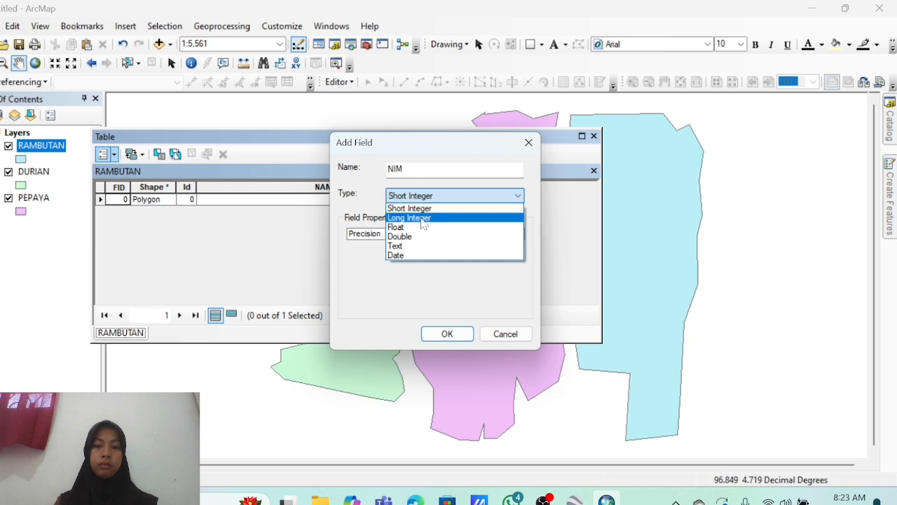
pyautogui.click(423, 218)
pyautogui.click(449, 333)
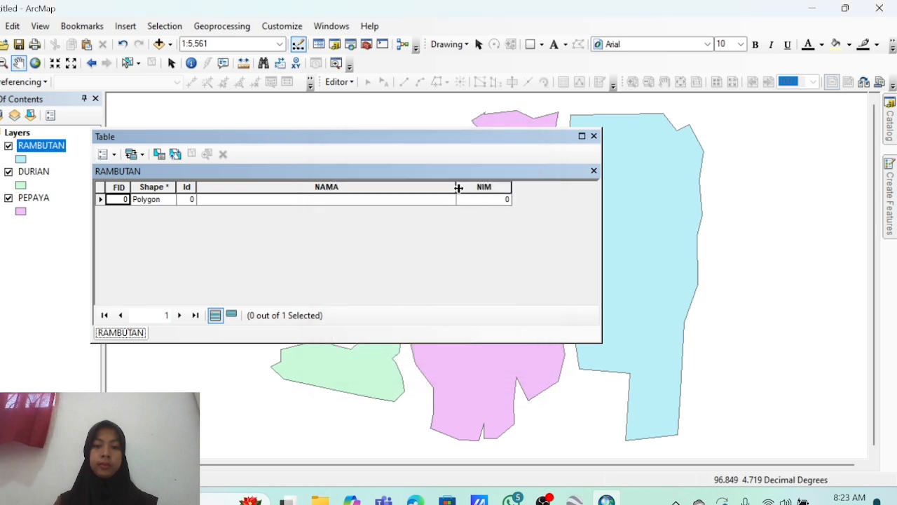
pyautogui.doubleClick(457, 187)
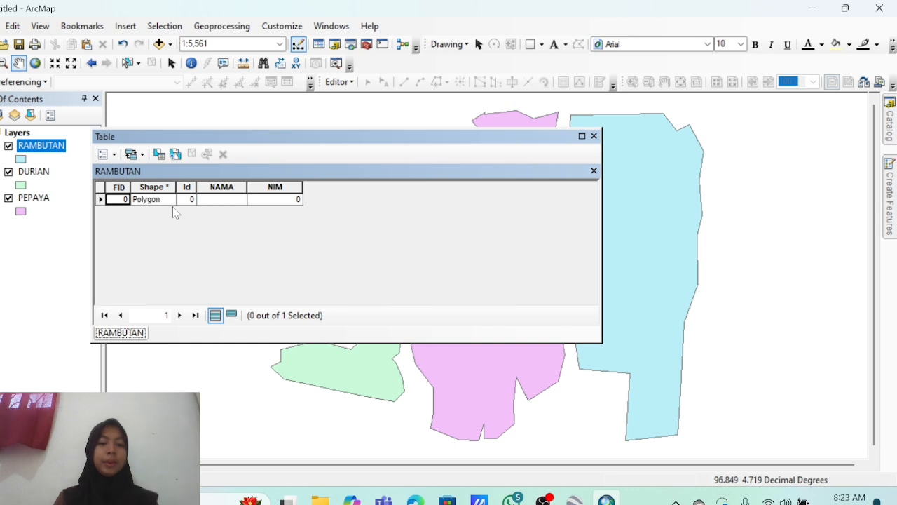
# Add a Double field LUAS_HA to RAMBUTAN and close its table.
pyautogui.click(114, 155)
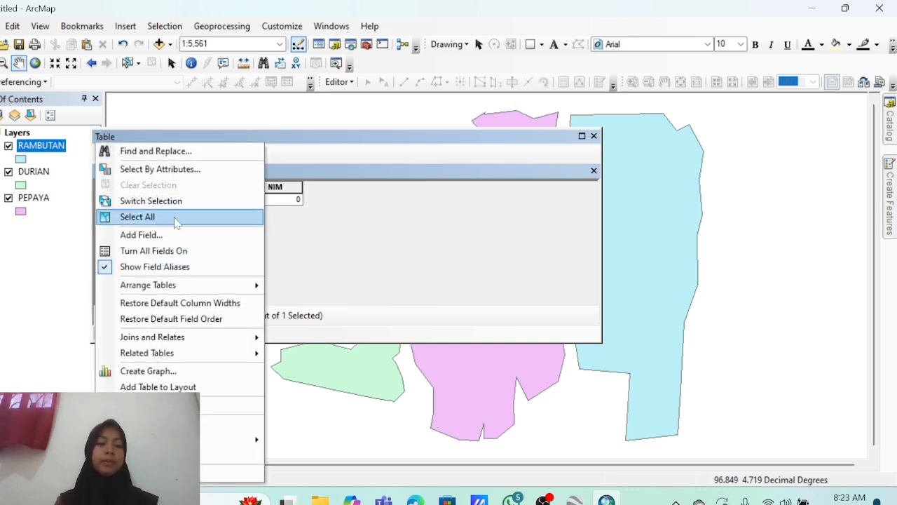
pyautogui.click(184, 239)
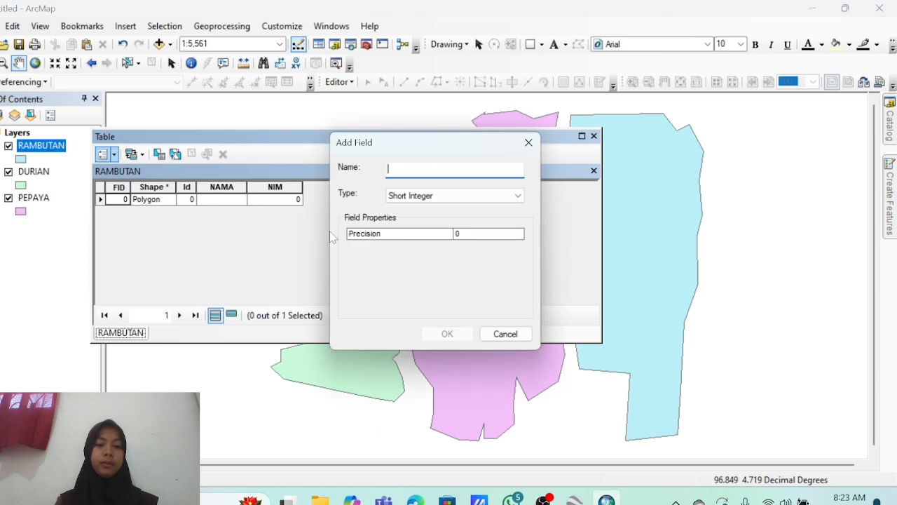
pyautogui.write('LUAS_HA')
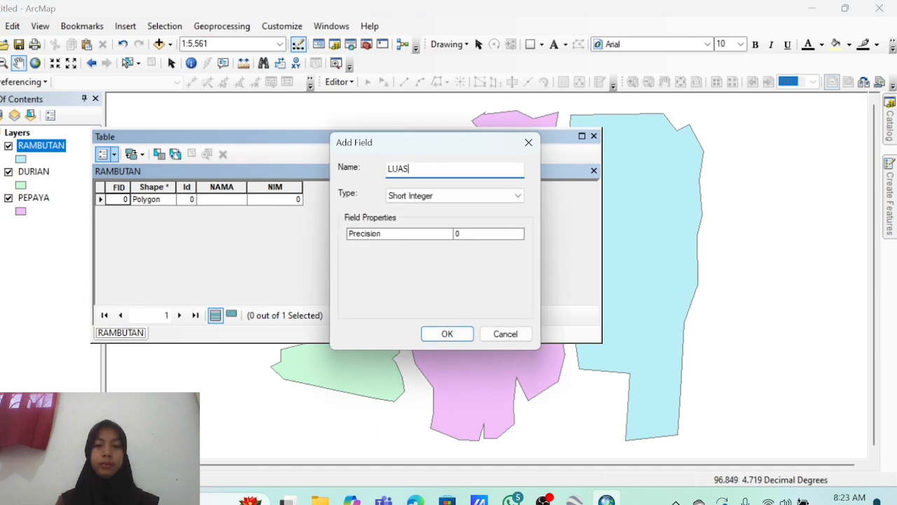
pyautogui.click(410, 196)
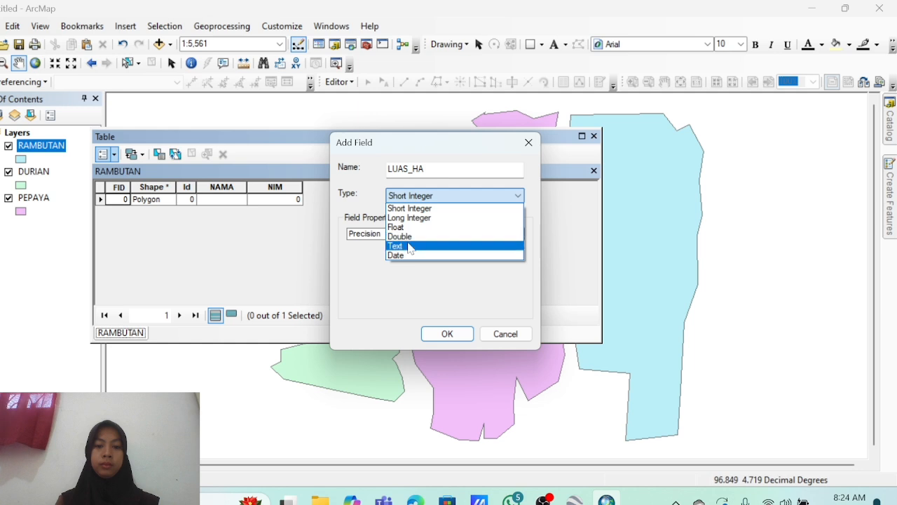
pyautogui.click(409, 237)
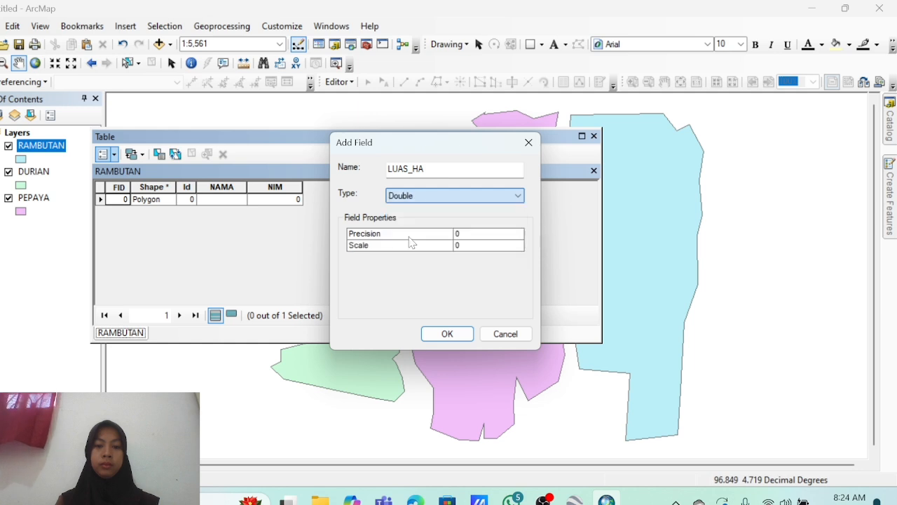
pyautogui.click(439, 339)
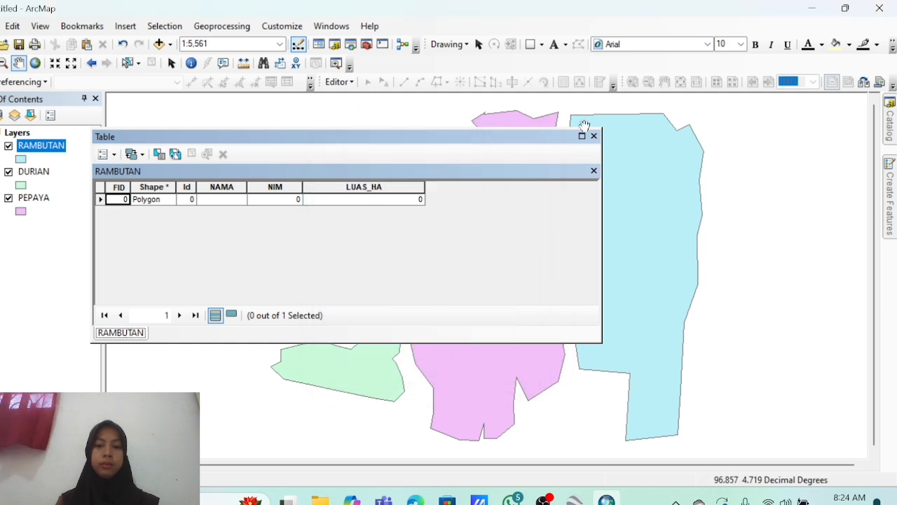
pyautogui.click(594, 135)
# Add a NAMA text field and a LUAS_HA double field to the DURIAN attribute table.
pyautogui.rightClick(34, 171)
pyautogui.click(90, 210)
pyautogui.click(103, 153)
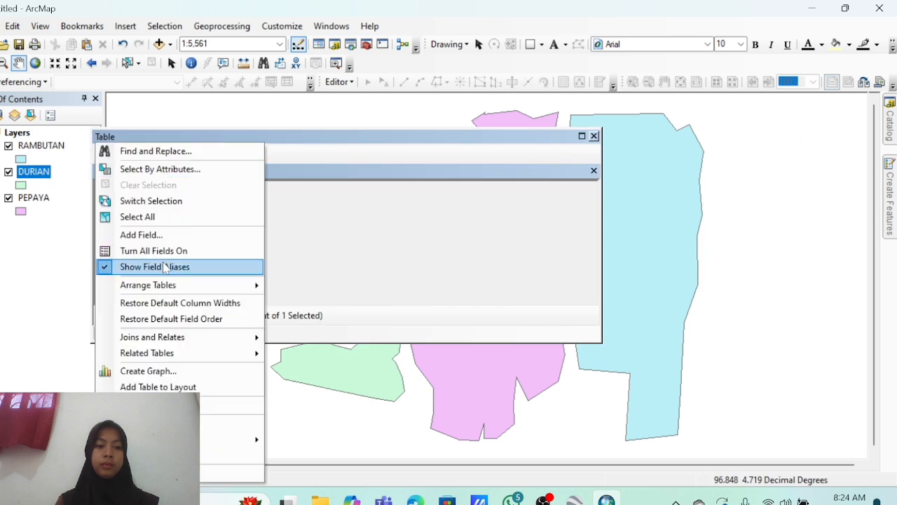
pyautogui.click(140, 232)
pyautogui.write('NAMA')
pyautogui.click(455, 195)
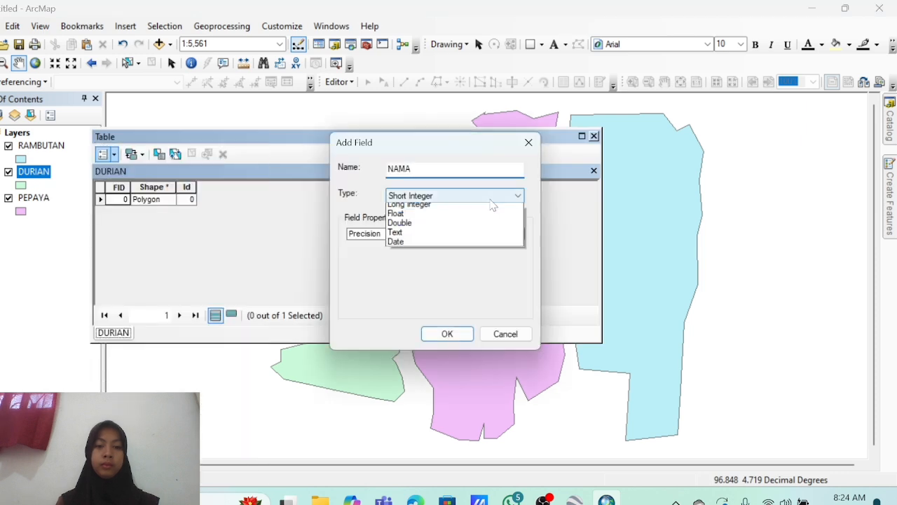
pyautogui.click(420, 230)
pyautogui.click(447, 333)
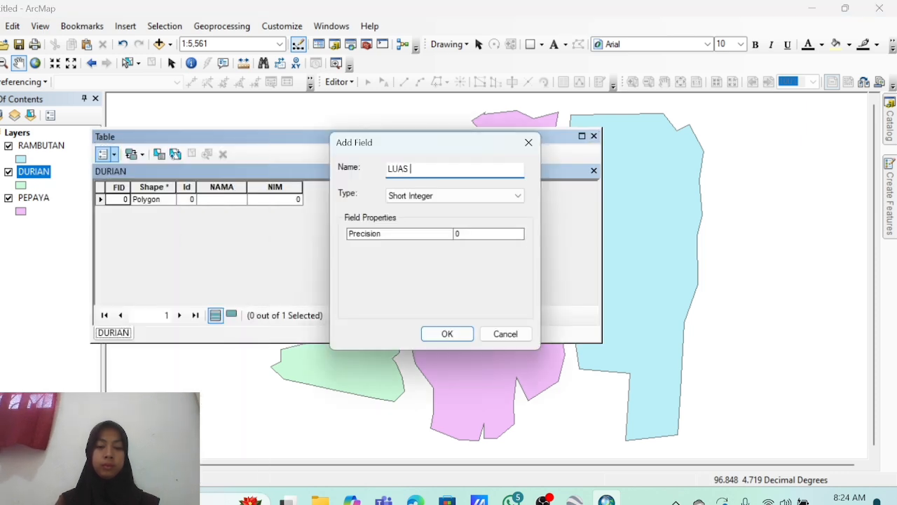
pyautogui.write('_HA')
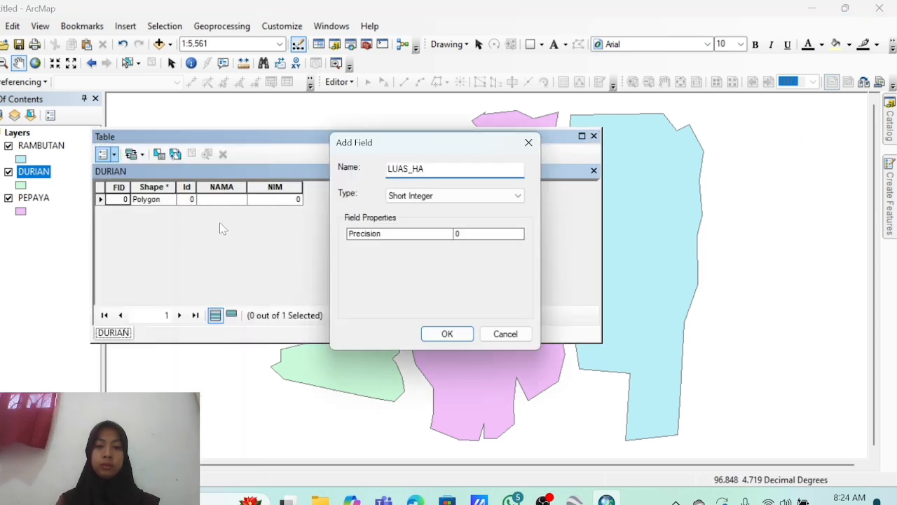
pyautogui.click(454, 196)
pyautogui.click(420, 234)
pyautogui.click(447, 334)
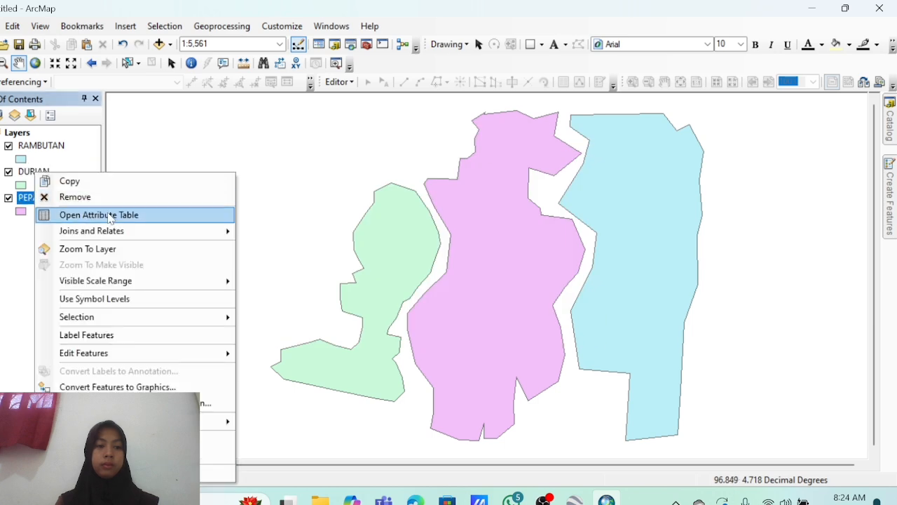
# Add a NAMA text field and a NIM long integer field to the PEPAYA table.
pyautogui.click(131, 215)
pyautogui.click(140, 235)
pyautogui.write('NAMA')
pyautogui.click(462, 197)
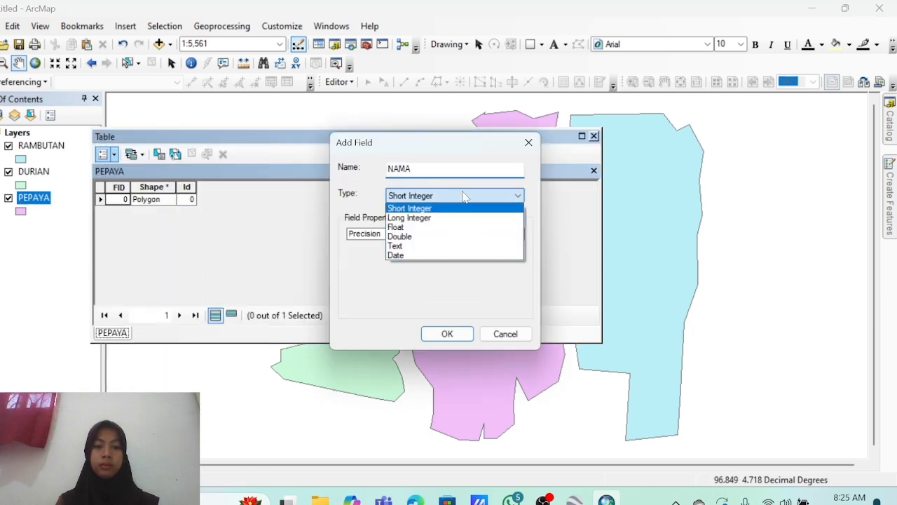
pyautogui.click(394, 246)
pyautogui.click(447, 333)
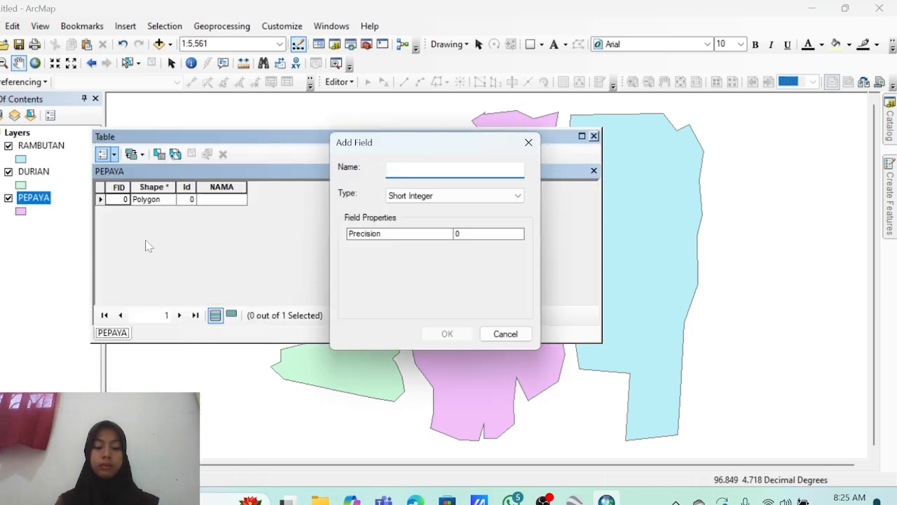
pyautogui.write('NIM')
pyautogui.click(454, 195)
pyautogui.click(448, 218)
pyautogui.click(447, 334)
# Delete the mistaken LUA field and add a LUAS_HA double field to PEPAYA.
pyautogui.click(105, 153)
pyautogui.click(145, 232)
pyautogui.write('LUA')
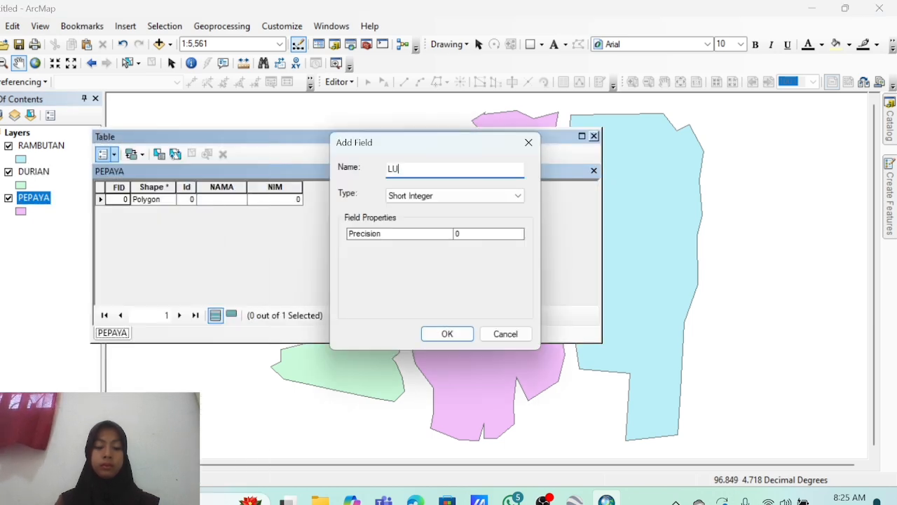
pyautogui.click(447, 334)
pyautogui.rightClick(317, 186)
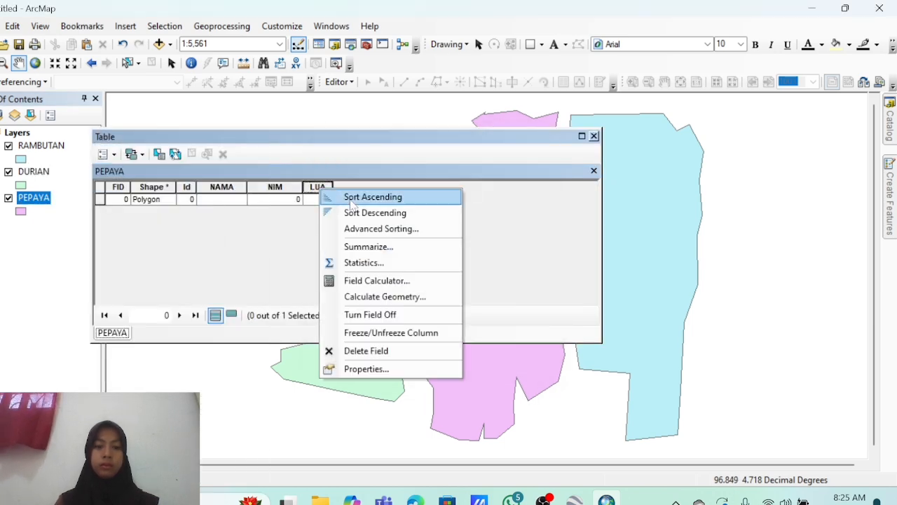
pyautogui.click(364, 349)
pyautogui.click(487, 308)
pyautogui.click(105, 153)
pyautogui.click(145, 232)
pyautogui.write('LUAS_HA')
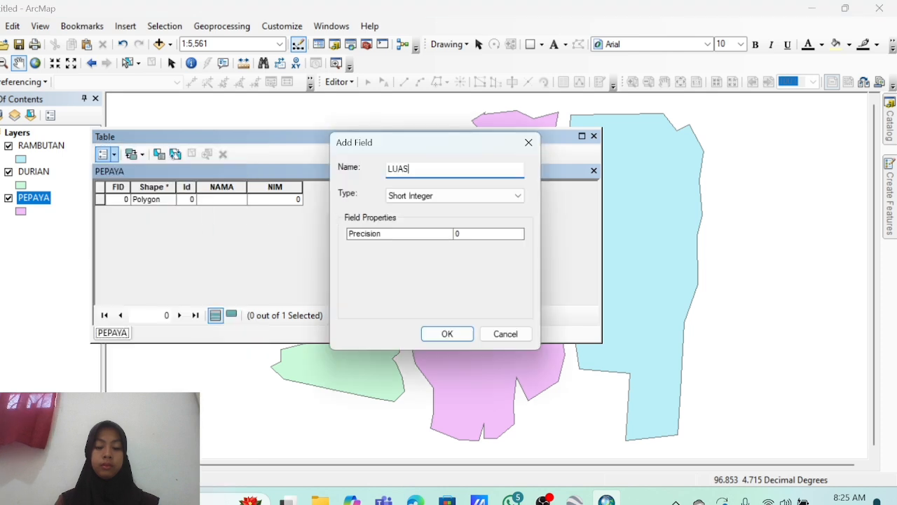
pyautogui.click(447, 334)
# Close the PEPAYA table, start an edit session and open the RAMBUTAN attribute table.
pyautogui.click(593, 135)
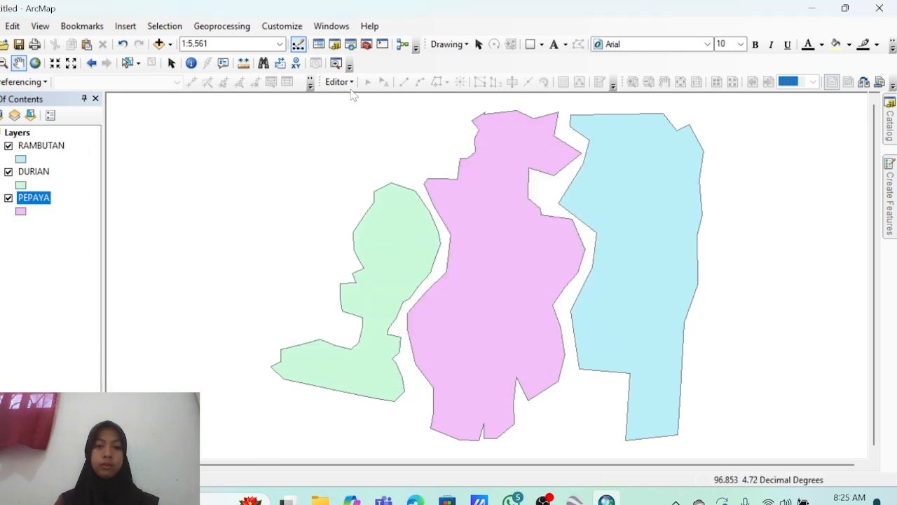
pyautogui.click(338, 82)
pyautogui.click(370, 97)
pyautogui.click(52, 147)
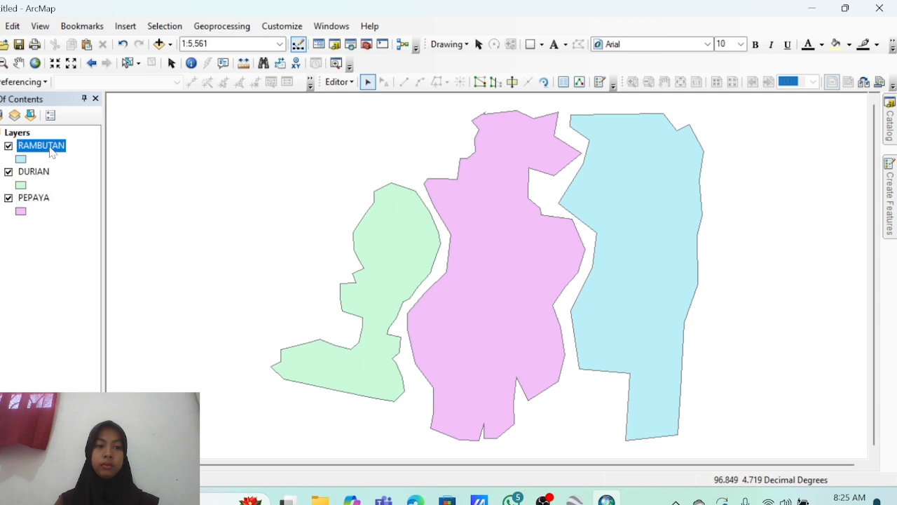
pyautogui.rightClick(51, 147)
pyautogui.click(105, 187)
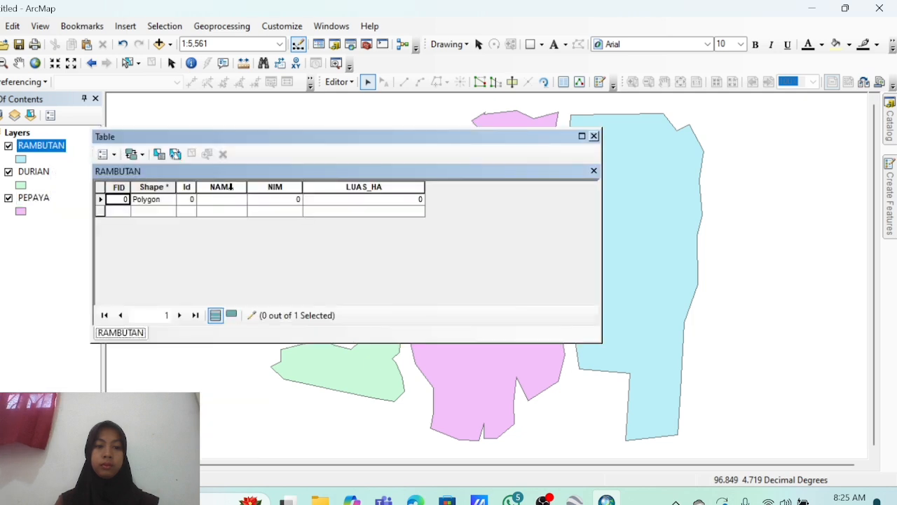
# Enter the owner's name in NAMA and the student number in NIM for RAMBUTAN.
pyautogui.click(231, 203)
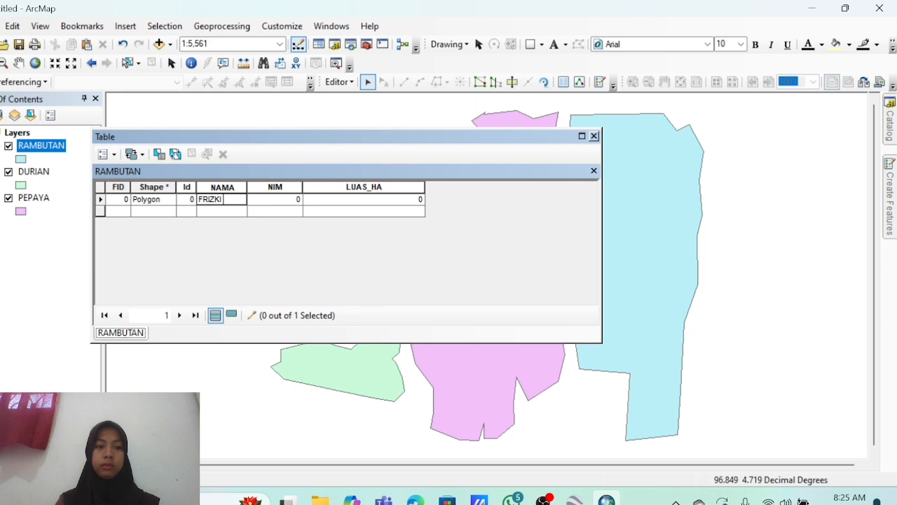
pyautogui.write('FRIZKI RAMBUTAN')
pyautogui.press('Tab')
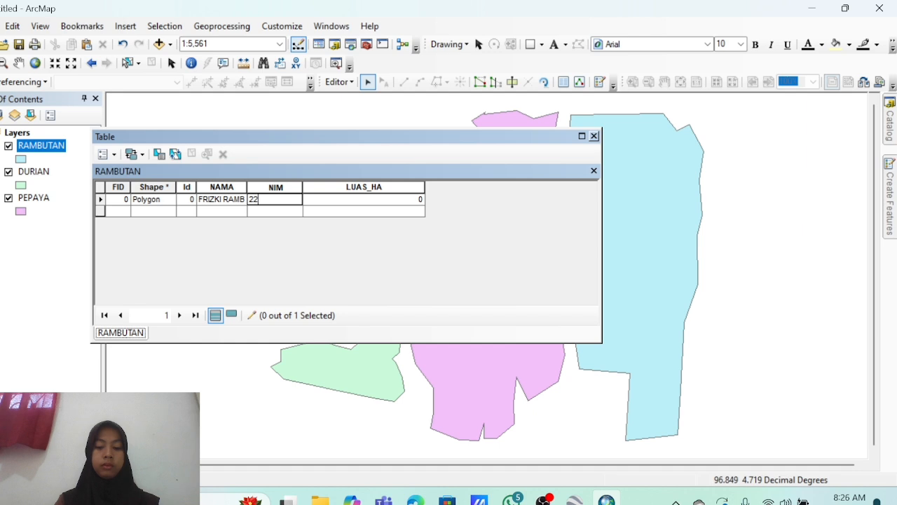
# Calculate the RAMBUTAN polygon area into LUAS_HA in hectares.
pyautogui.rightClick(339, 185)
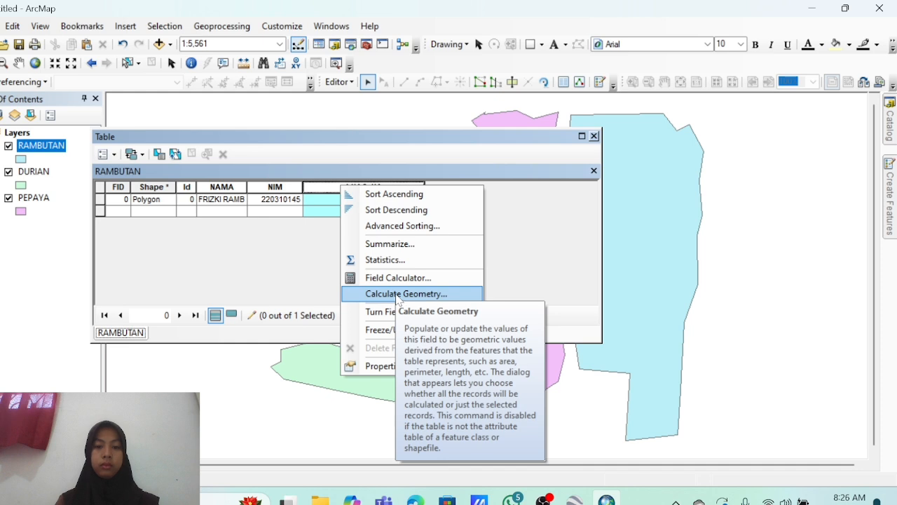
pyautogui.click(398, 295)
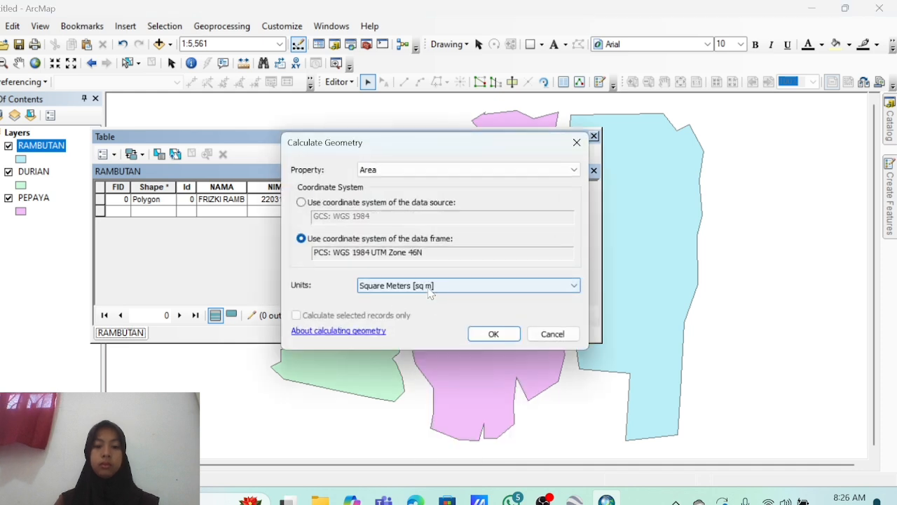
pyautogui.click(429, 293)
pyautogui.click(417, 315)
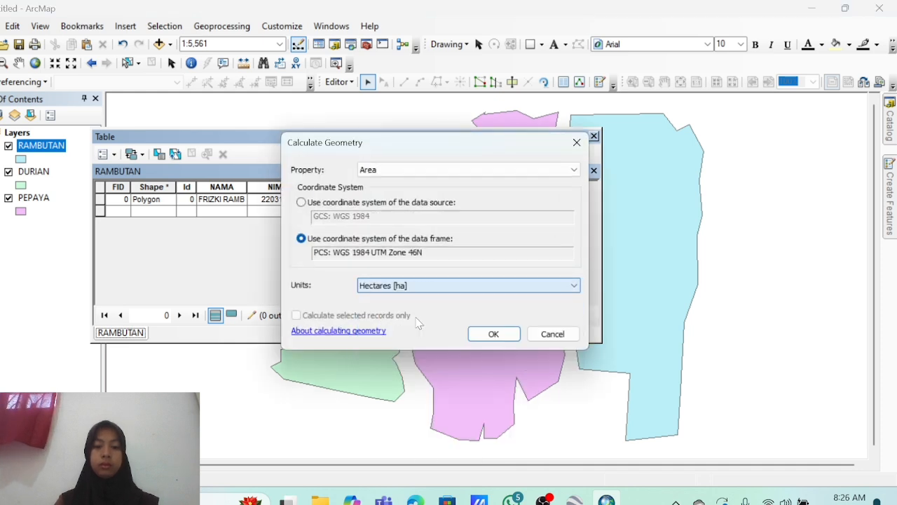
pyautogui.click(492, 333)
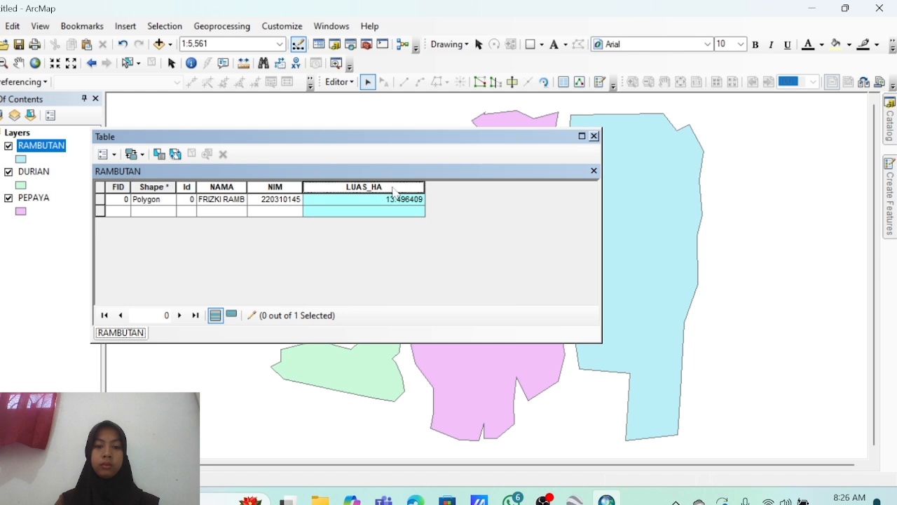
# Format LUAS_HA to 2 decimal places so it shows 13.5.
pyautogui.rightClick(393, 190)
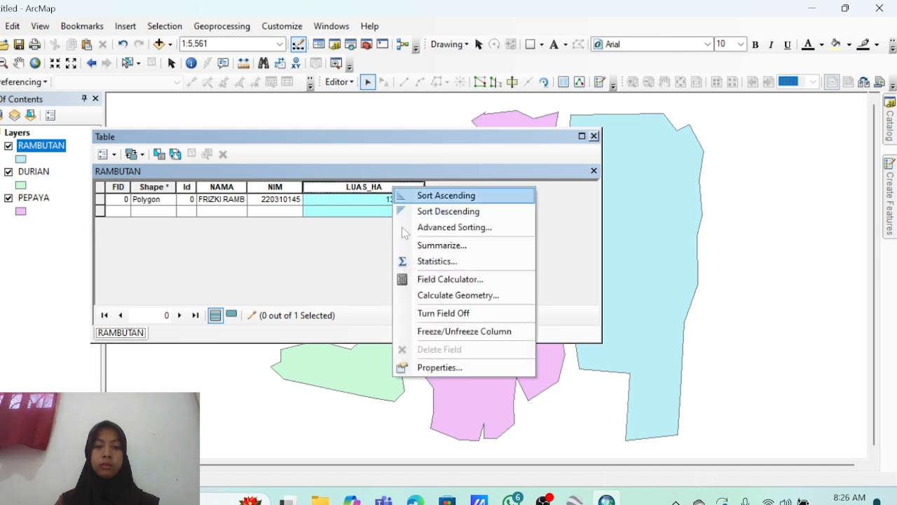
pyautogui.click(436, 368)
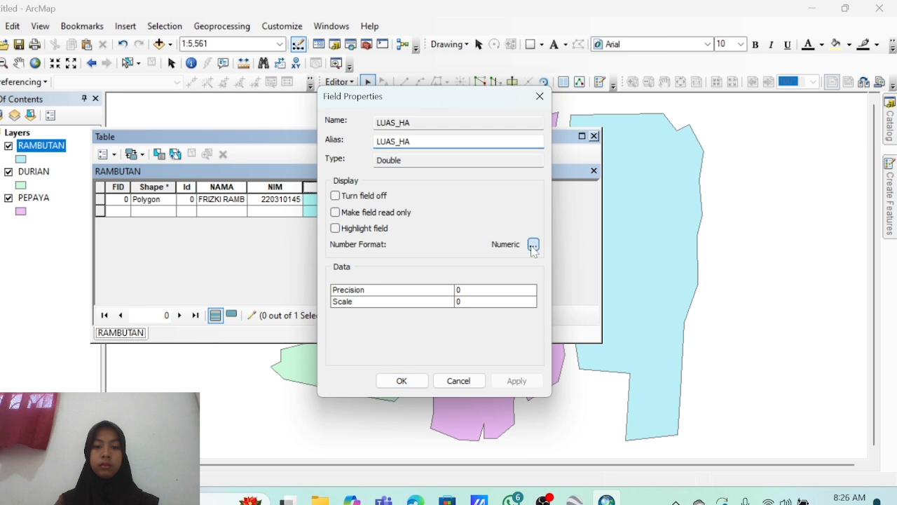
pyautogui.click(532, 245)
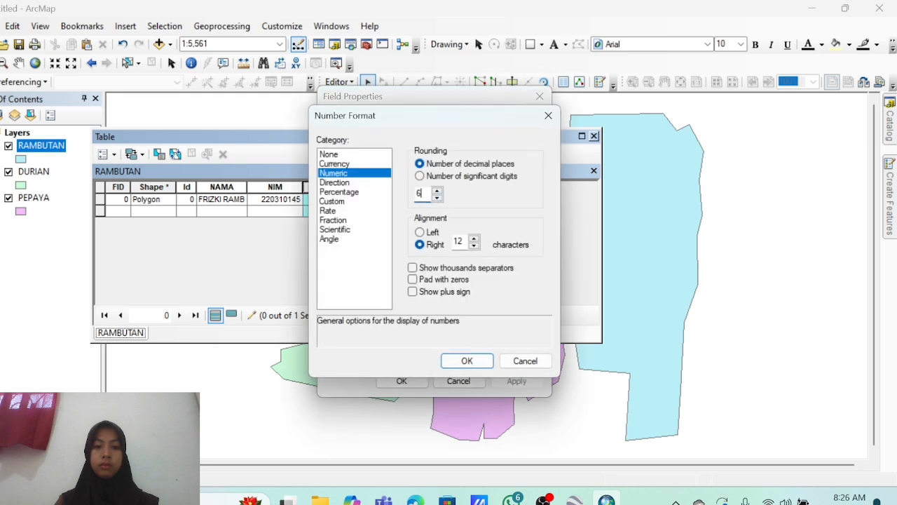
pyautogui.press('BackSpace')
pyautogui.write('2')
pyautogui.press('Return')
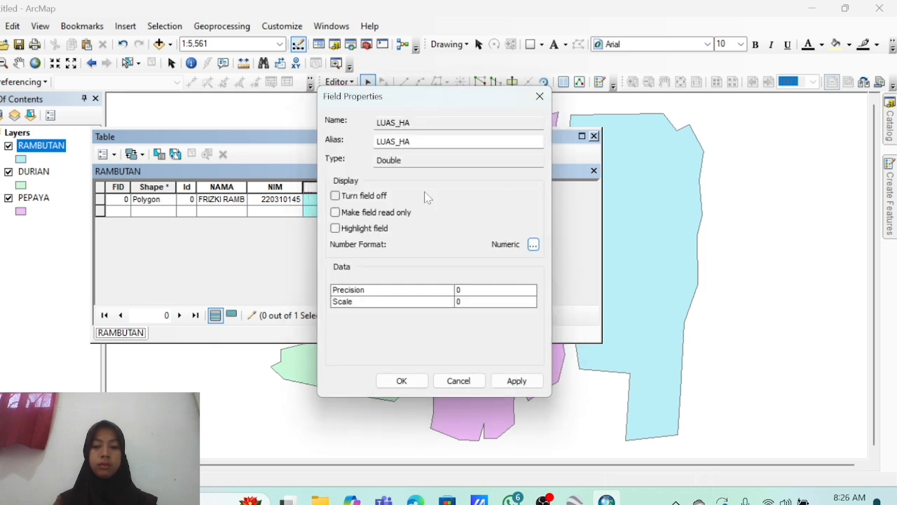
pyautogui.press('Return')
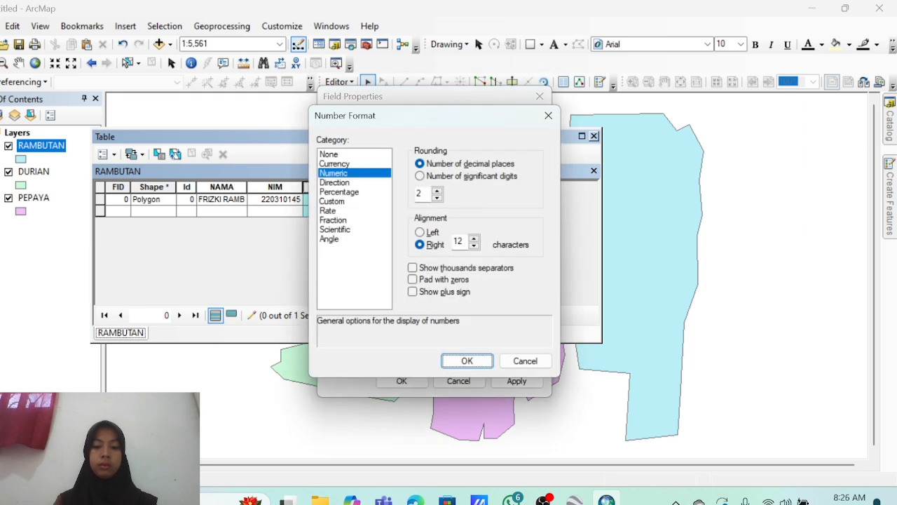
pyautogui.click(468, 360)
pyautogui.click(514, 382)
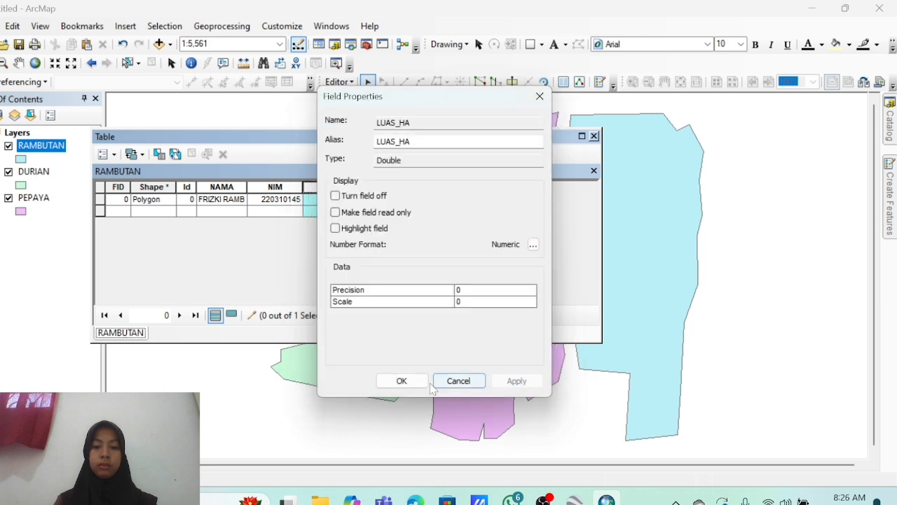
pyautogui.click(401, 380)
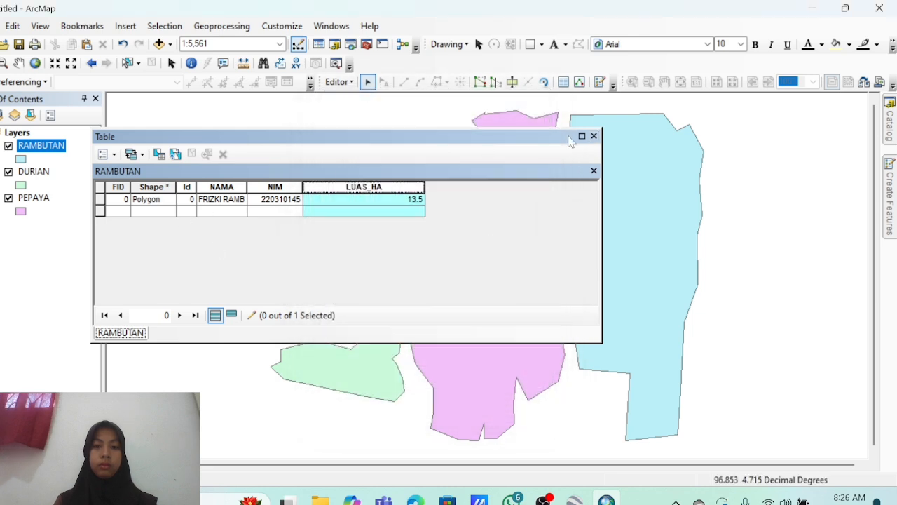
# Open the DURIAN attribute table and enter the owner's name and student number.
pyautogui.click(594, 135)
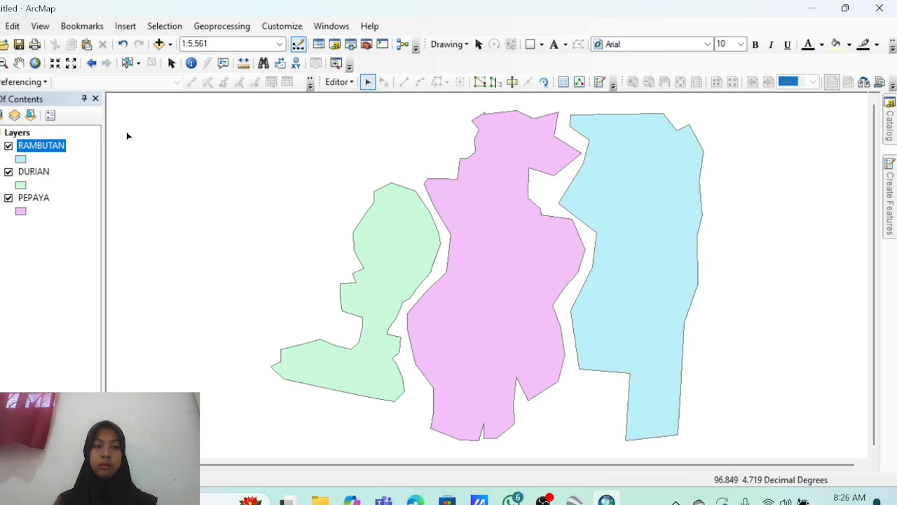
pyautogui.rightClick(40, 171)
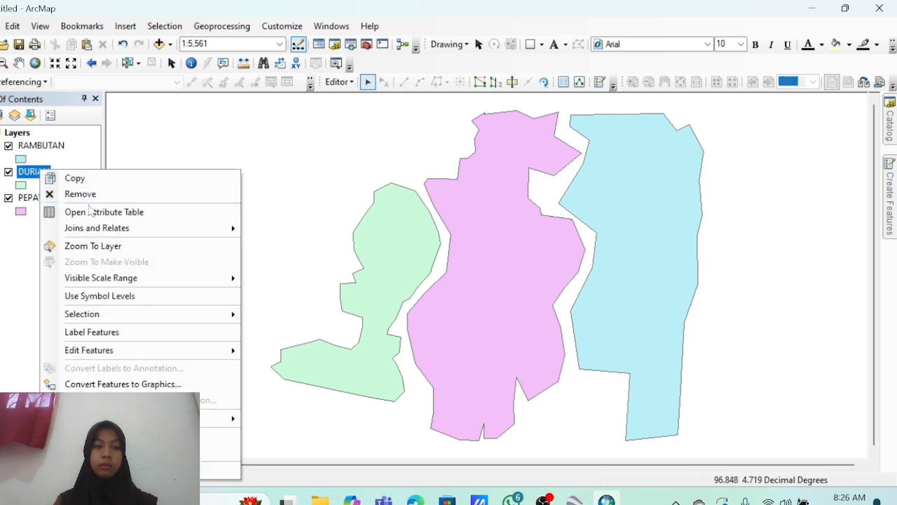
pyautogui.click(89, 211)
pyautogui.click(233, 200)
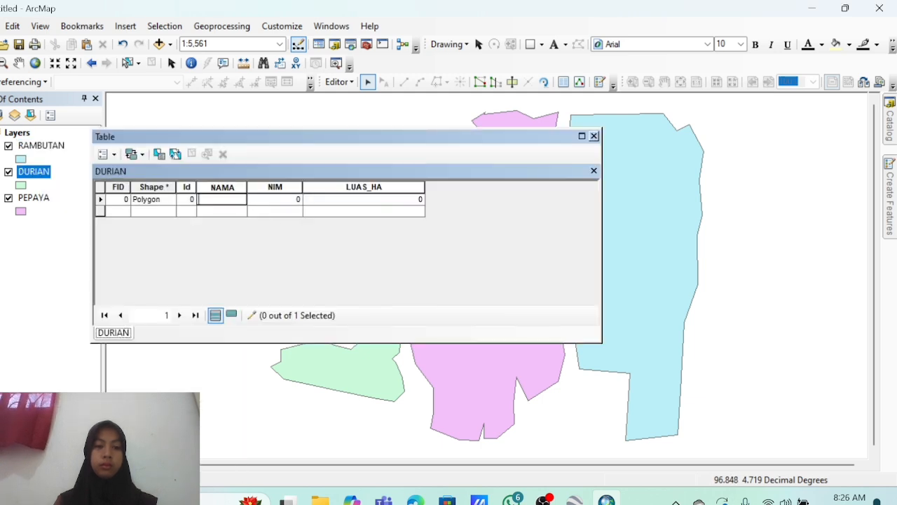
pyautogui.write('FRIZKI DURIAN')
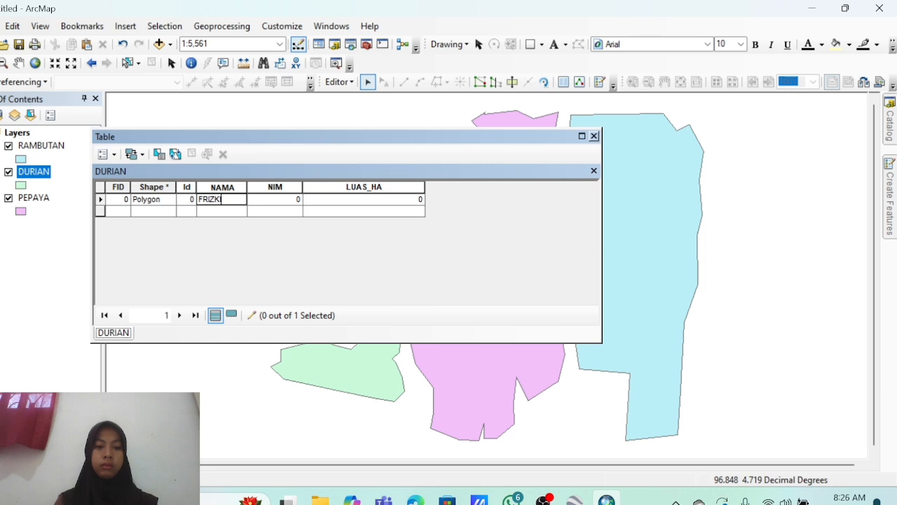
pyautogui.press('Tab')
# Calculate DURIAN's LUAS_HA in hectares with 2 decimals (6.38) and close the table.
pyautogui.rightClick(332, 187)
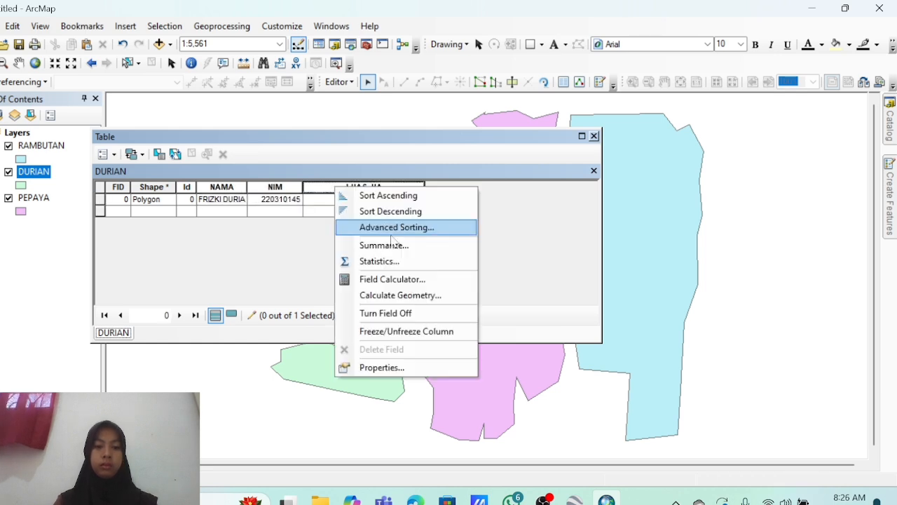
pyautogui.click(392, 294)
pyautogui.click(573, 285)
pyautogui.click(382, 316)
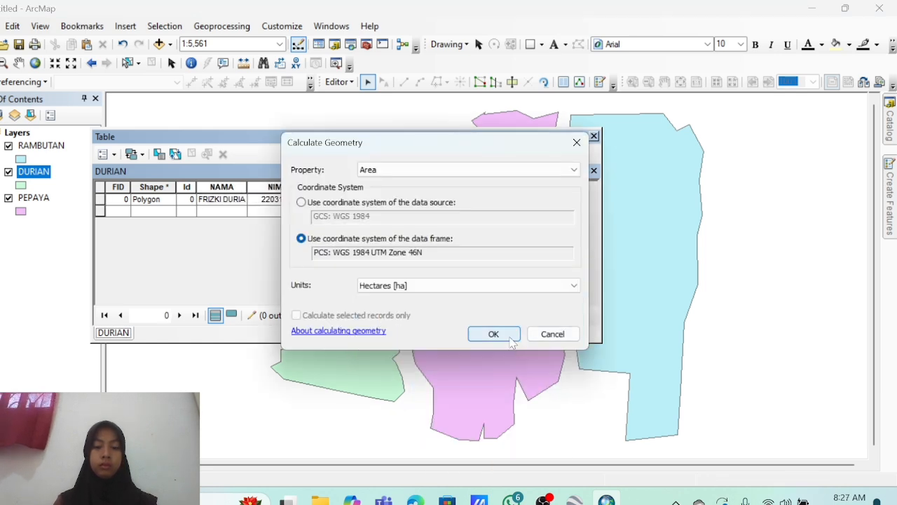
pyautogui.click(493, 334)
pyautogui.rightClick(409, 186)
pyautogui.click(448, 364)
pyautogui.click(531, 241)
pyautogui.click(437, 200)
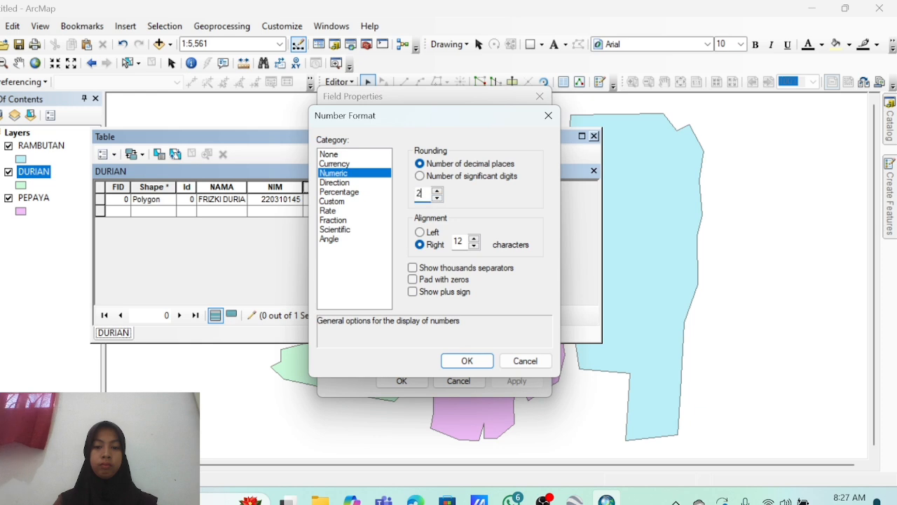
pyautogui.click(467, 360)
pyautogui.click(400, 379)
pyautogui.click(593, 136)
# Open the PEPAYA attribute table and enter the owner's name and student number.
pyautogui.click(33, 198)
pyautogui.rightClick(33, 198)
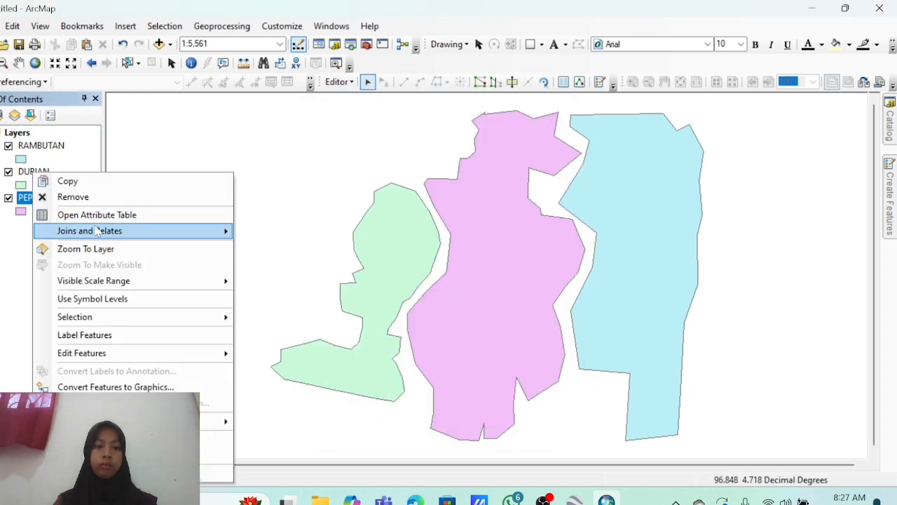
pyautogui.click(91, 213)
pyautogui.click(222, 199)
pyautogui.write('RIZKI PEPA')
pyautogui.press('Tab')
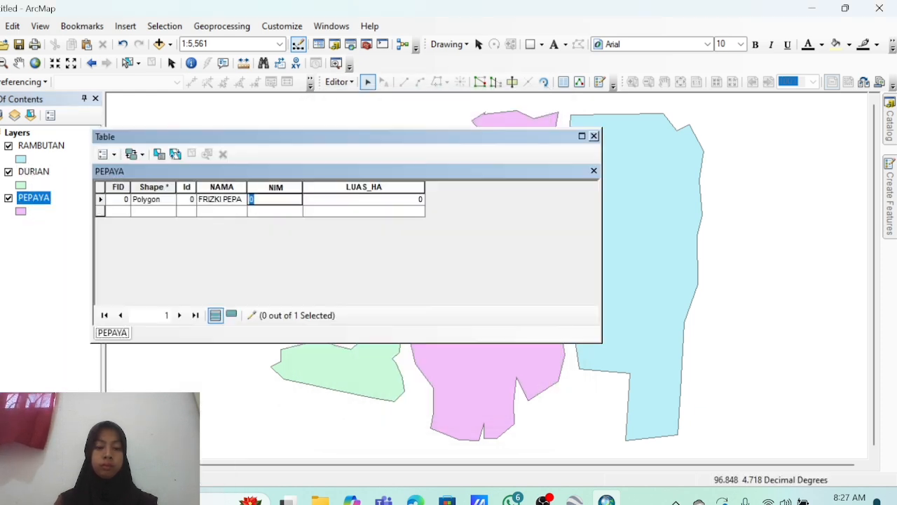
# Calculate PEPAYA's LUAS_HA in hectares with 2 decimals (15.57) and close the table.
pyautogui.rightClick(322, 187)
pyautogui.click(391, 295)
pyautogui.click(390, 280)
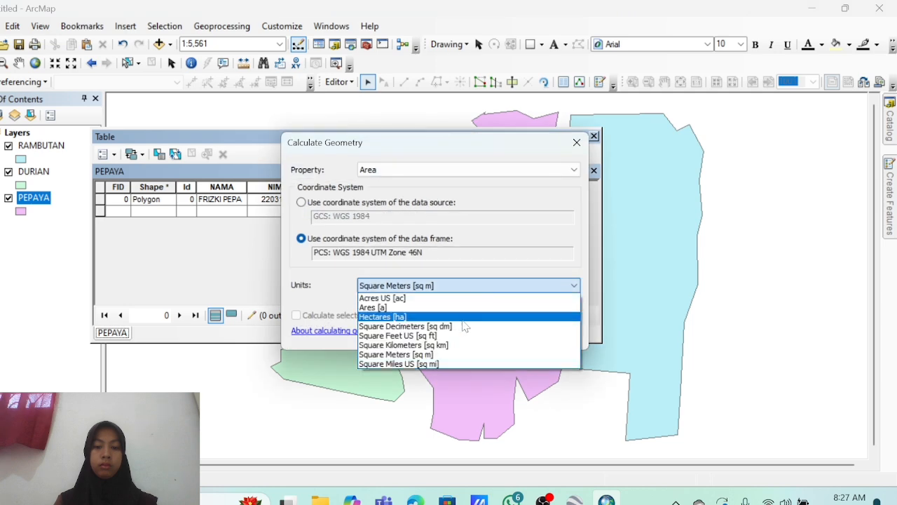
pyautogui.click(392, 314)
pyautogui.click(485, 325)
pyautogui.rightClick(392, 187)
pyautogui.click(499, 369)
pyautogui.click(533, 245)
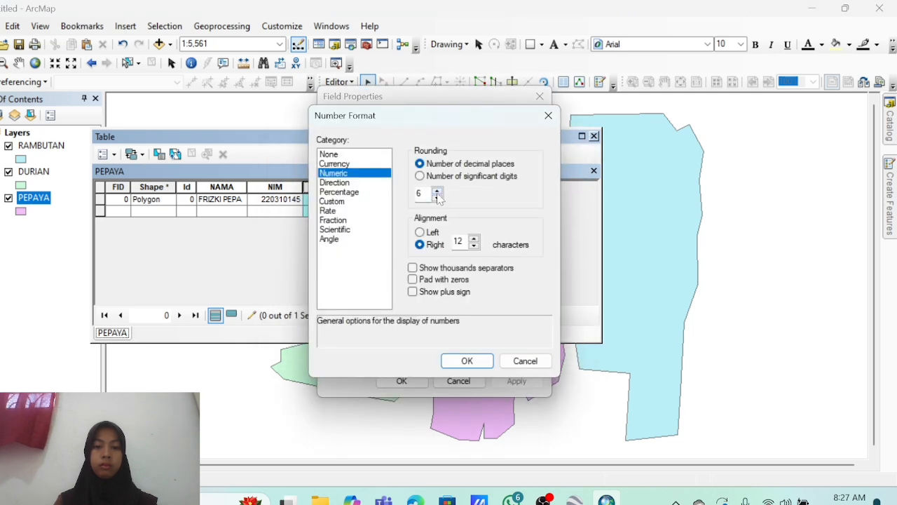
pyautogui.click(438, 198)
pyautogui.click(438, 197)
pyautogui.click(438, 198)
pyautogui.click(438, 198)
pyautogui.click(470, 361)
pyautogui.click(402, 381)
pyautogui.click(594, 135)
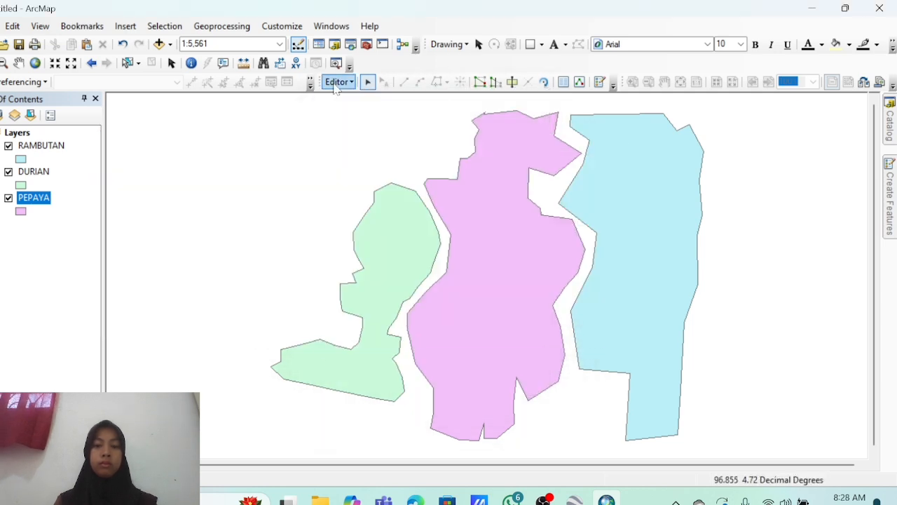
# Open the Merge tool with RAMBUTAN, DURIAN and PEPAYA as input layers.
pyautogui.click(238, 27)
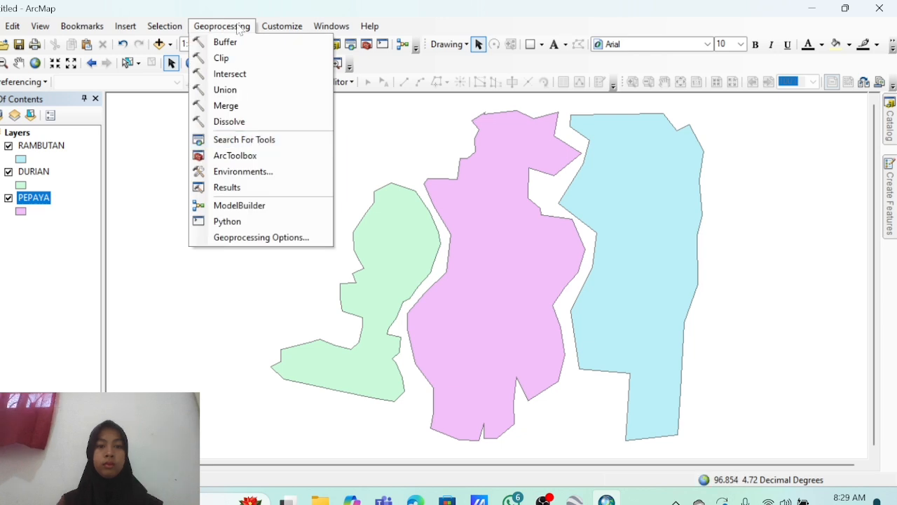
pyautogui.click(227, 107)
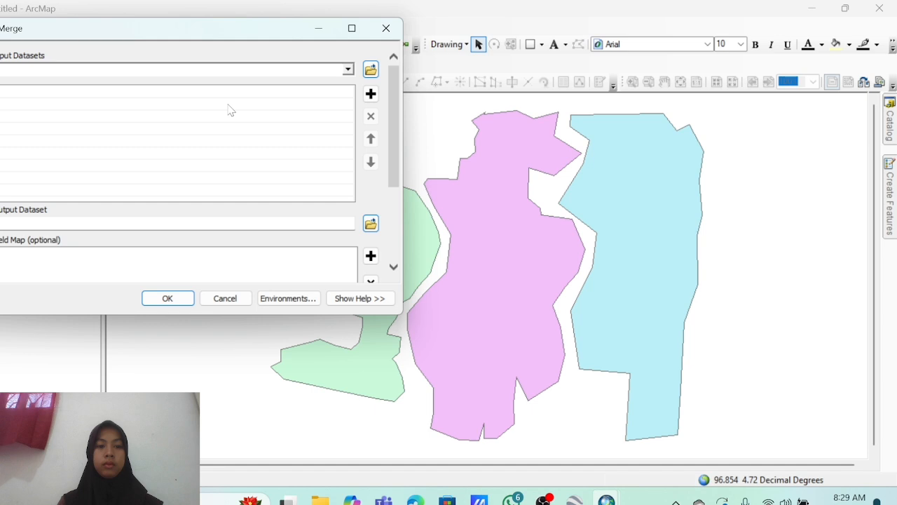
pyautogui.click(348, 70)
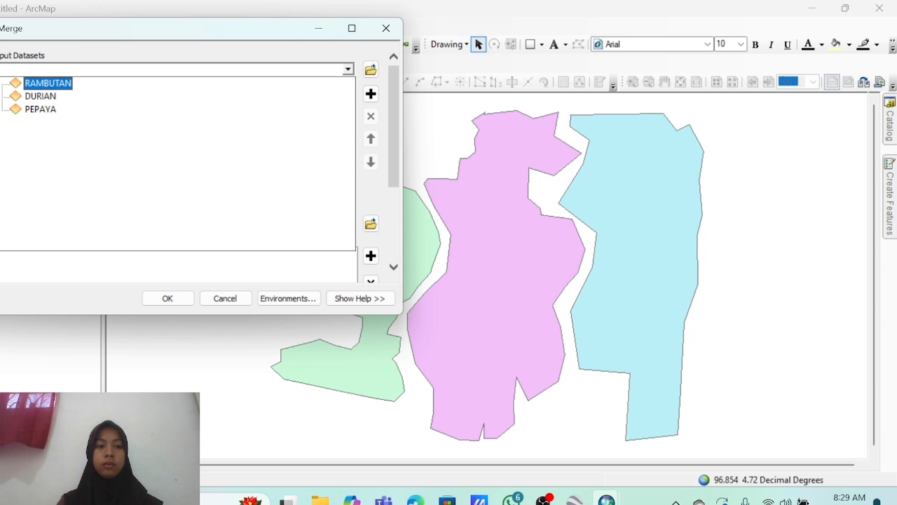
pyautogui.click(48, 84)
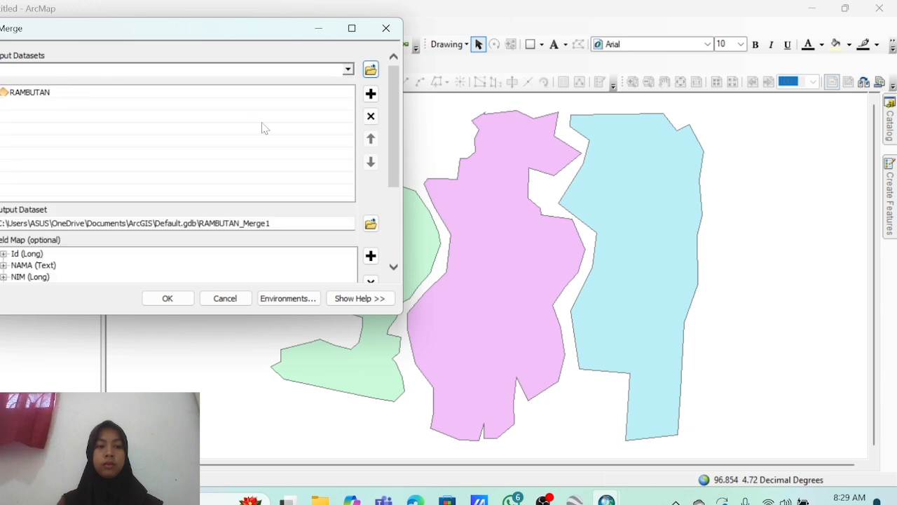
pyautogui.click(346, 71)
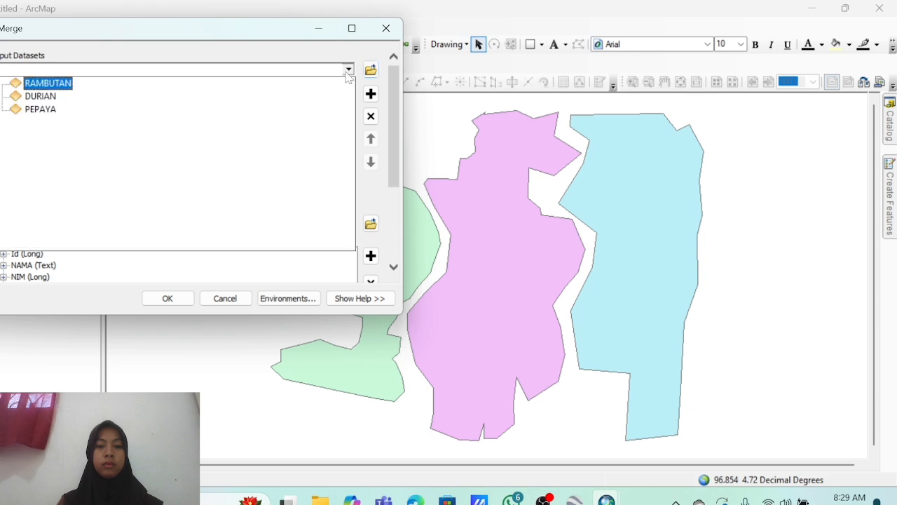
pyautogui.click(40, 96)
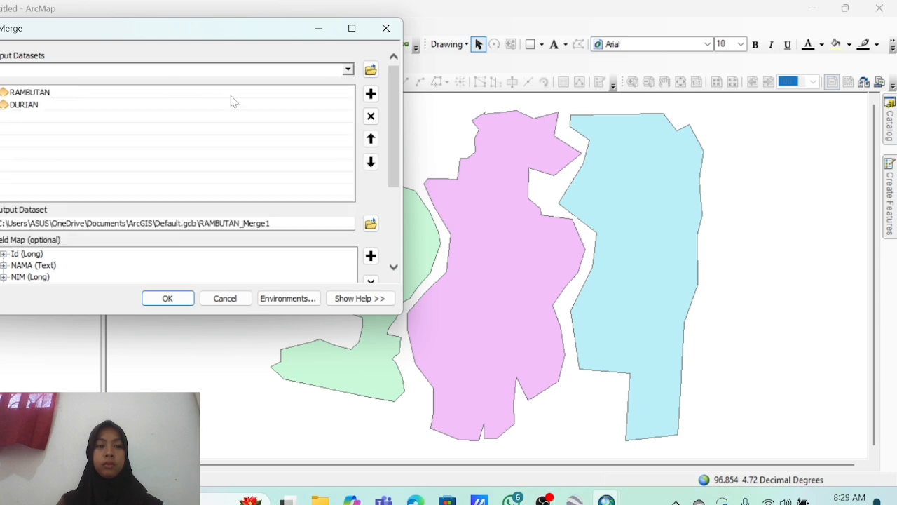
pyautogui.click(348, 71)
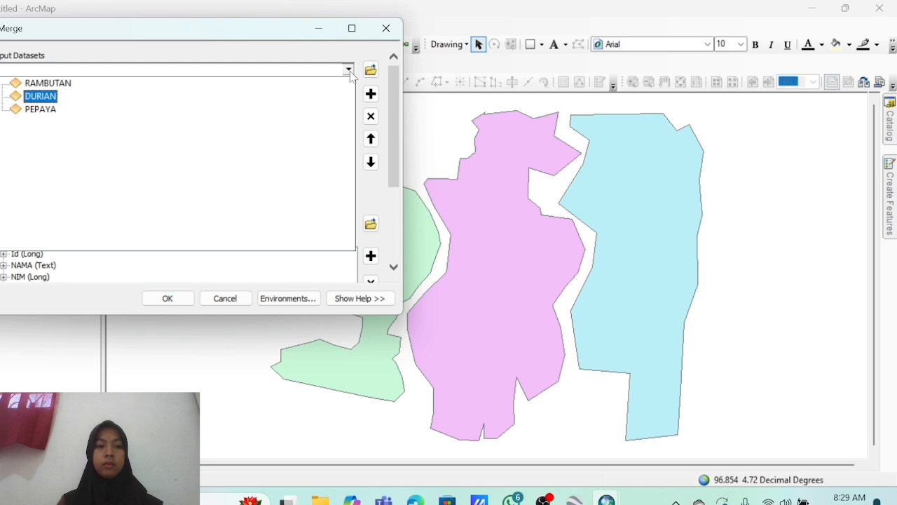
pyautogui.click(41, 109)
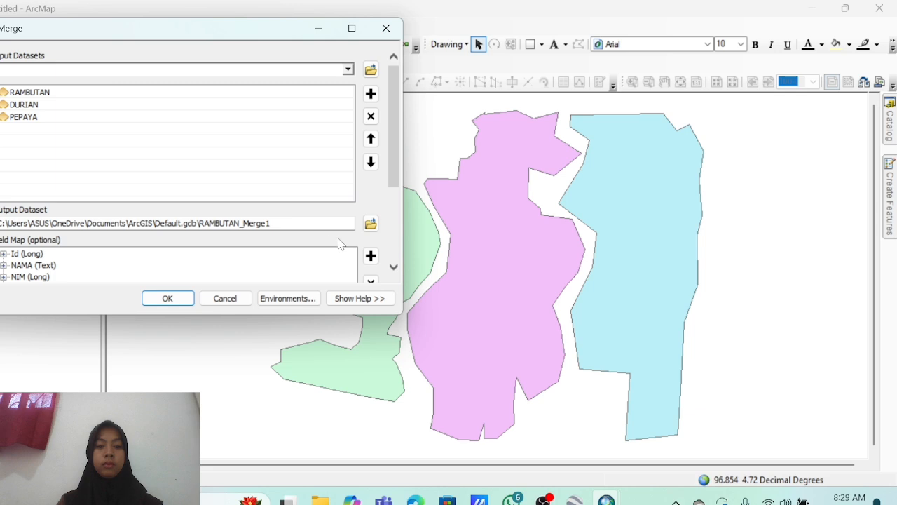
# Save the merge output as DAFTAR KEBUN in the SHP folder and run it.
pyautogui.click(370, 223)
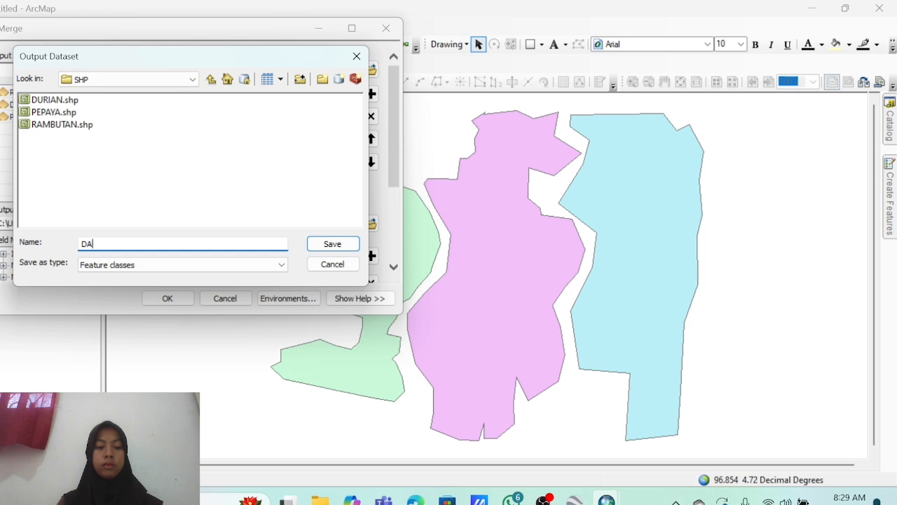
pyautogui.press('BackSpace')
pyautogui.press('BackSpace')
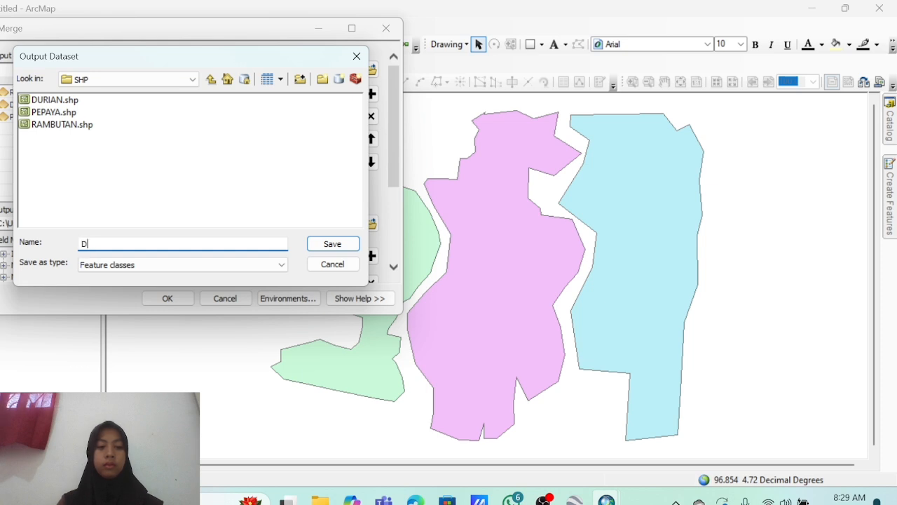
pyautogui.write('DAFTAR KEBUN')
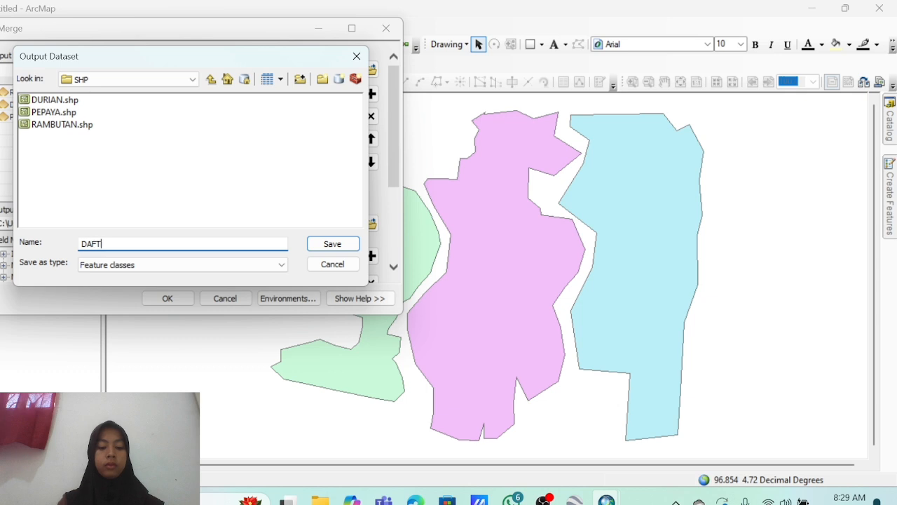
pyautogui.click(323, 245)
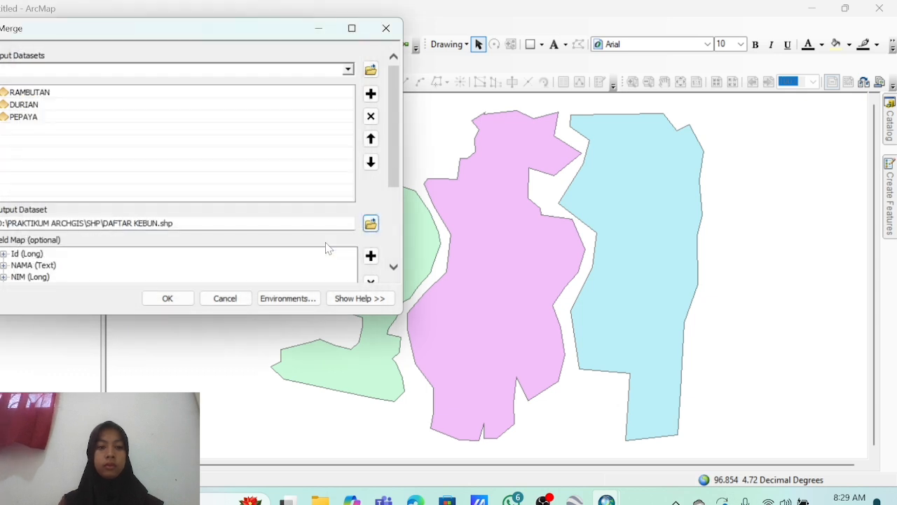
pyautogui.click(168, 298)
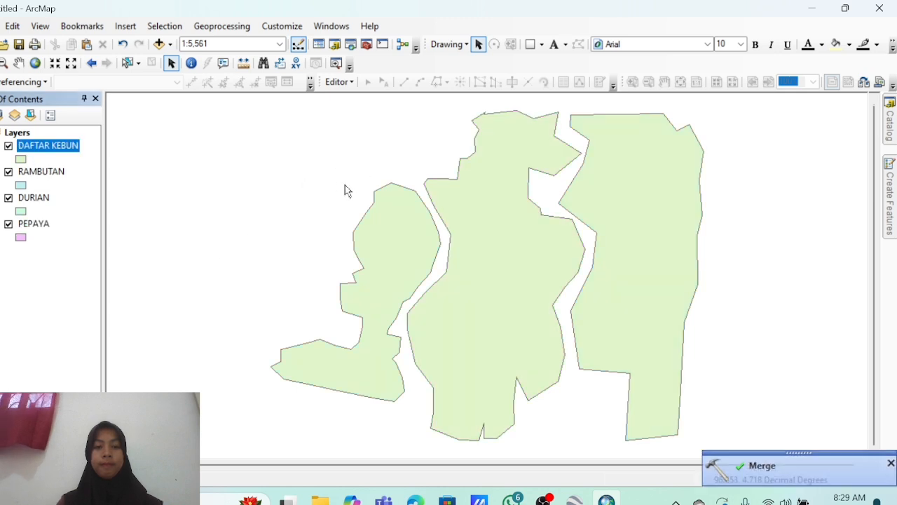
# Symbolize the DAFTAR KEBUN layer with the pink Rose fill, then open ArcToolbox.
pyautogui.click(21, 159)
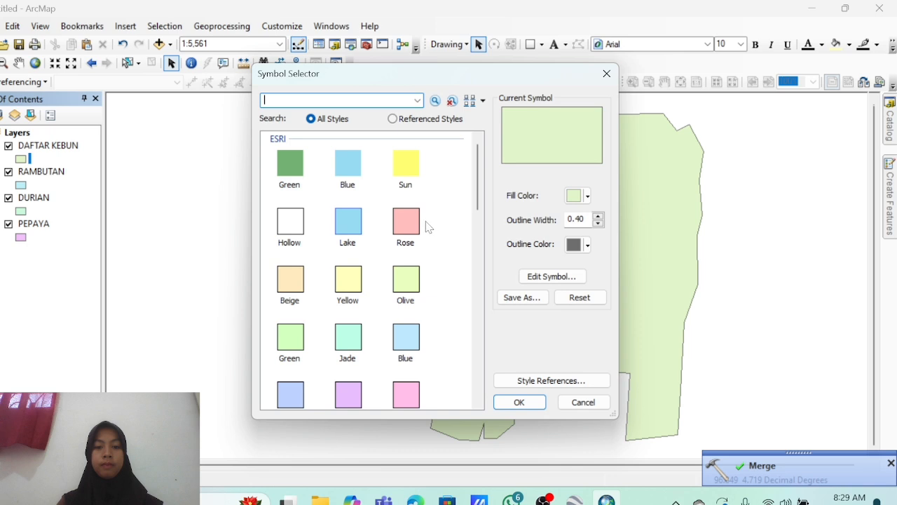
pyautogui.click(408, 229)
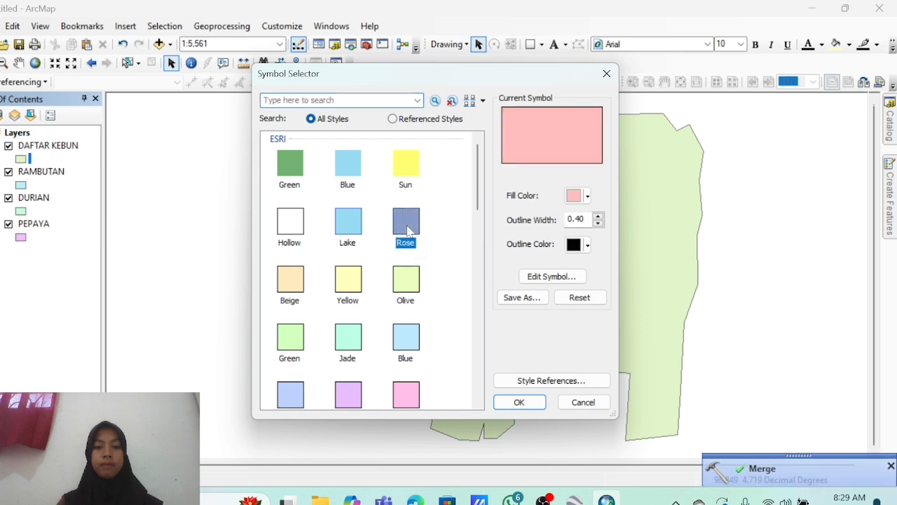
pyautogui.click(542, 403)
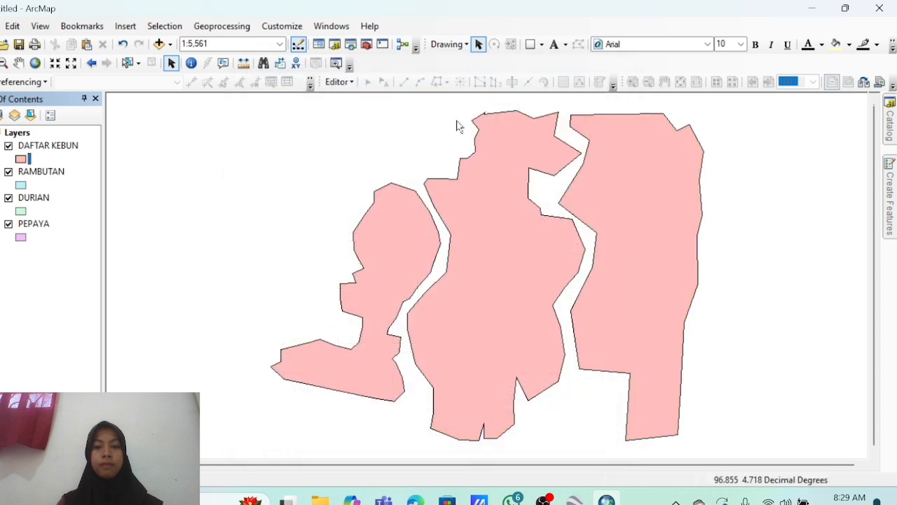
pyautogui.click(366, 44)
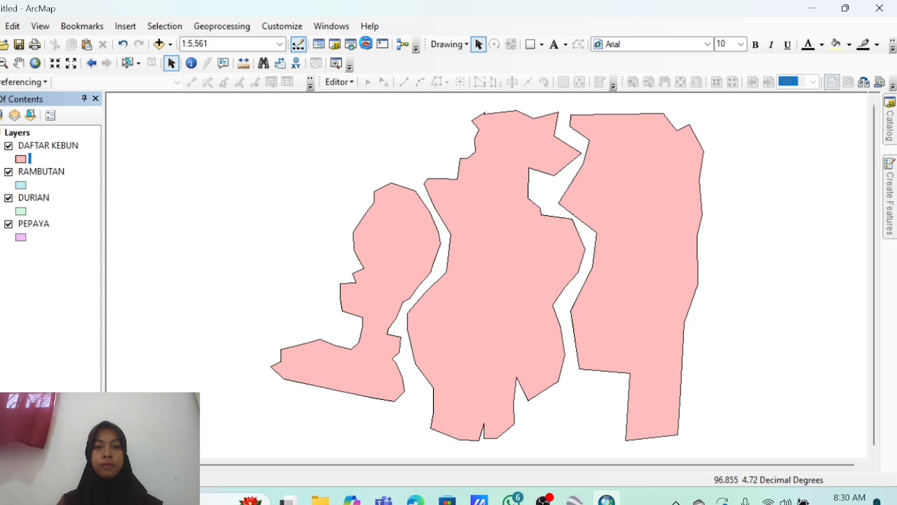
pyautogui.click(365, 43)
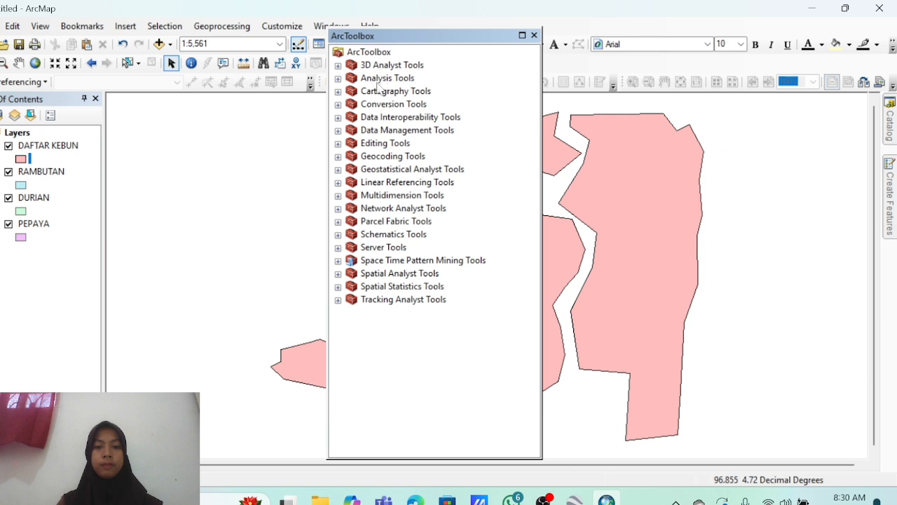
# Open the Layer To KML conversion tool with DAFTAR KEBUN as the input layer.
pyautogui.click(337, 105)
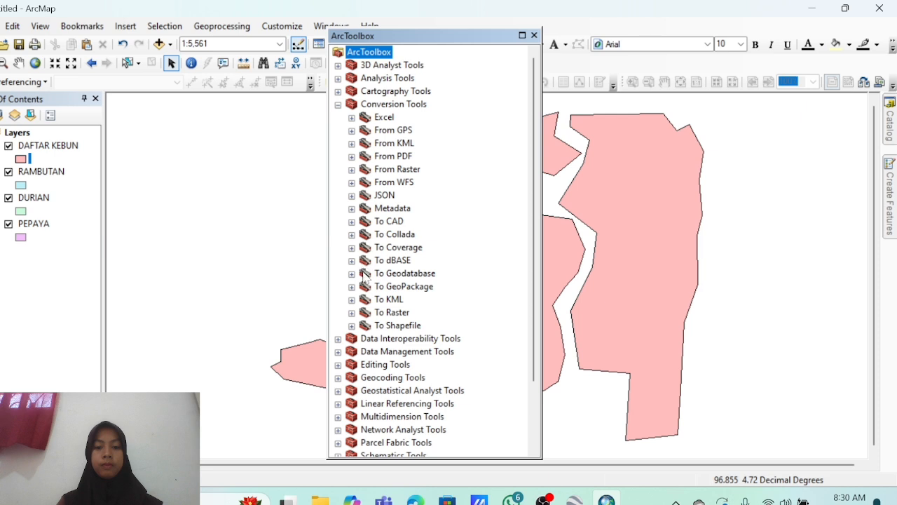
pyautogui.click(352, 300)
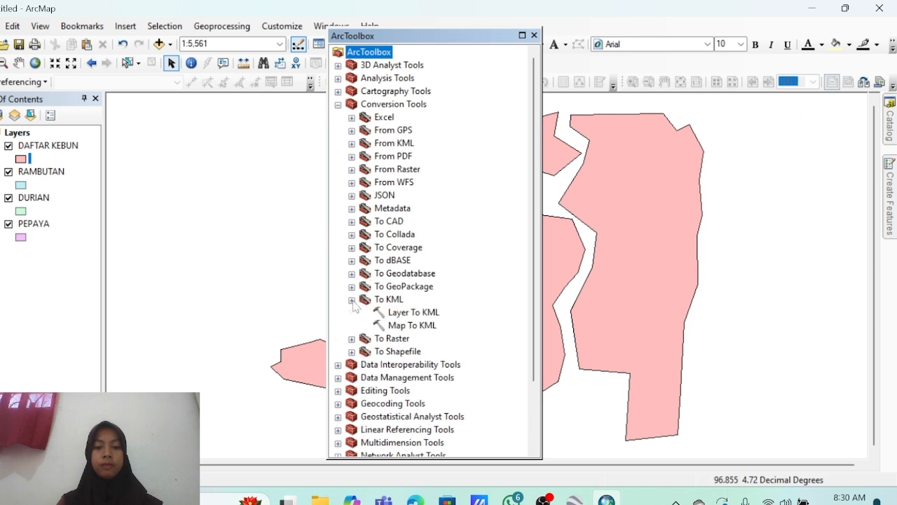
pyautogui.doubleClick(398, 314)
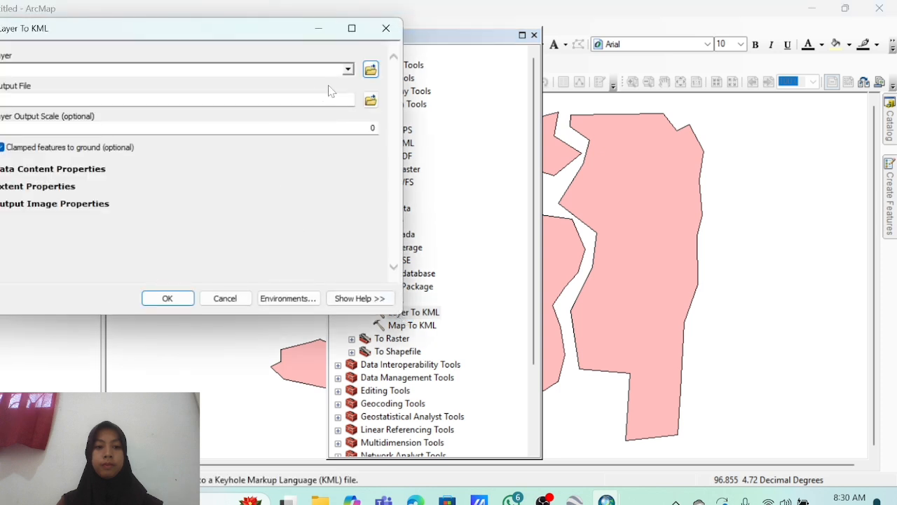
pyautogui.click(347, 70)
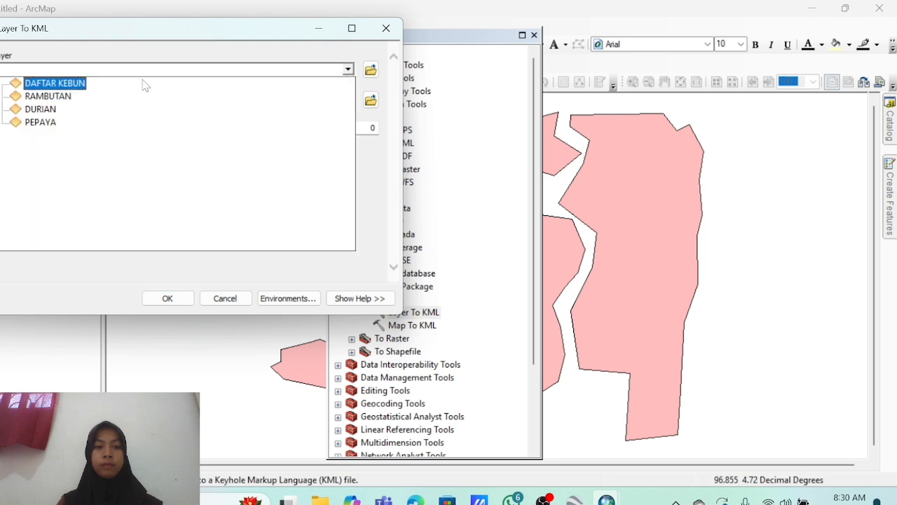
pyautogui.click(55, 83)
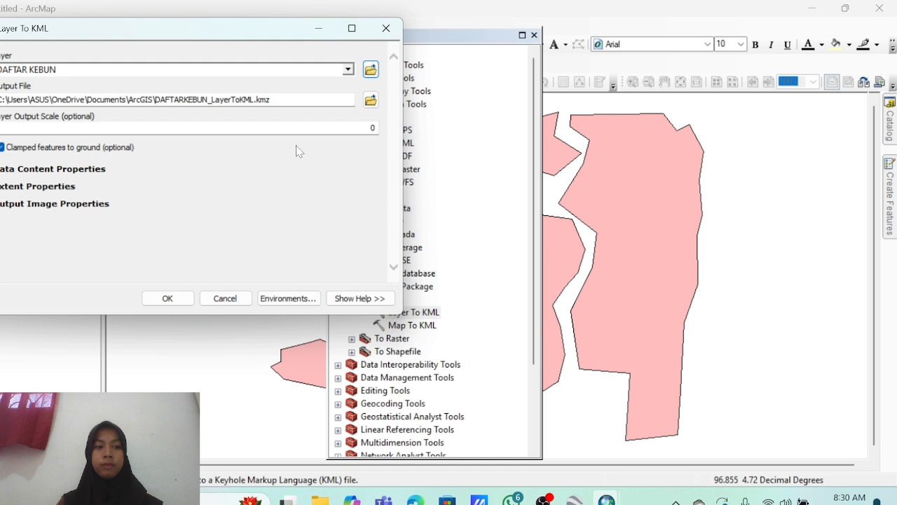
# Export to PRAKTIKUM ARCHGIS\PENYULUHAN UNTUK PETANI.kmz and close ArcToolbox.
pyautogui.click(370, 102)
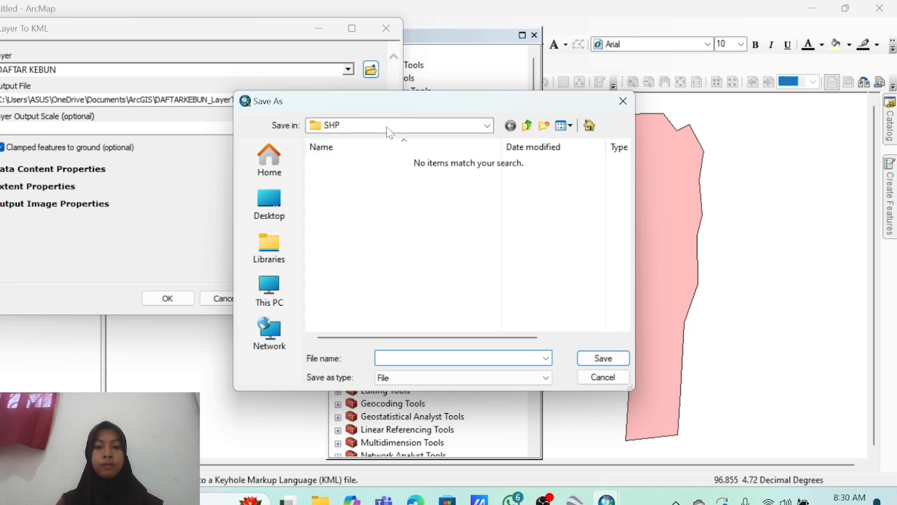
pyautogui.click(389, 127)
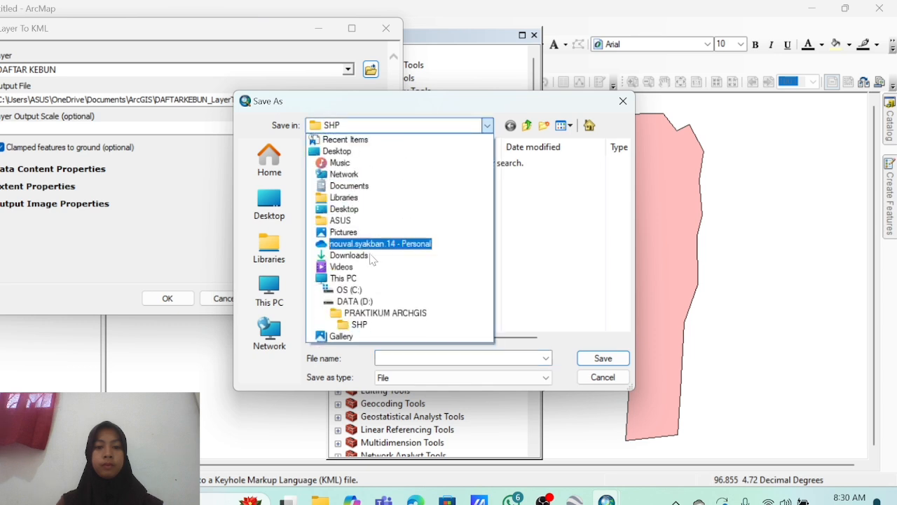
pyautogui.click(367, 314)
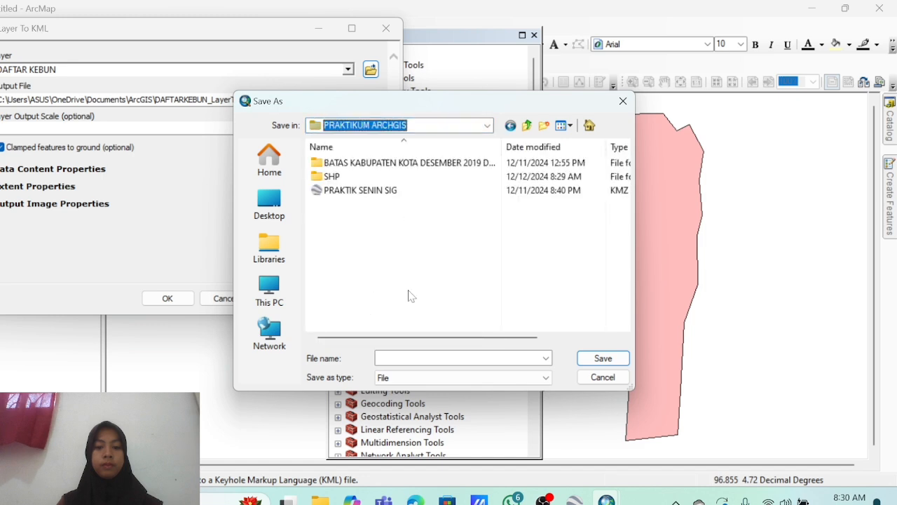
pyautogui.click(449, 358)
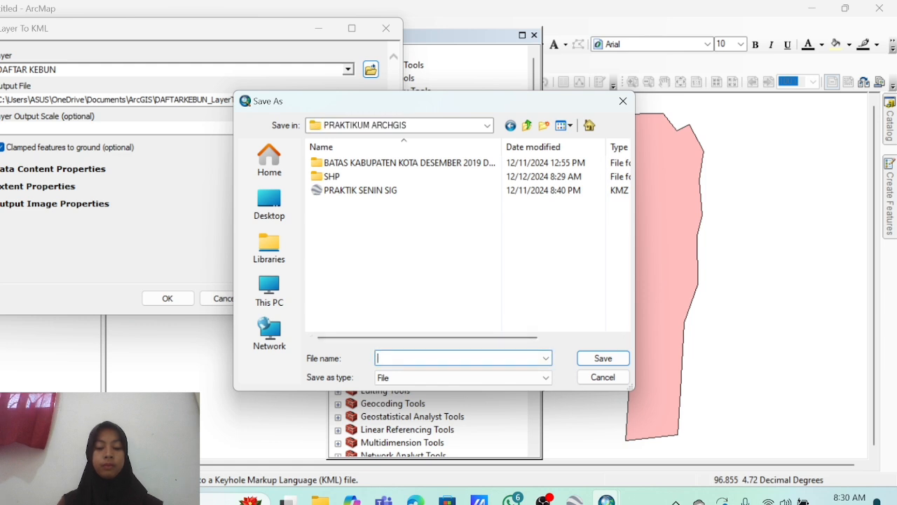
pyautogui.write('PENY')
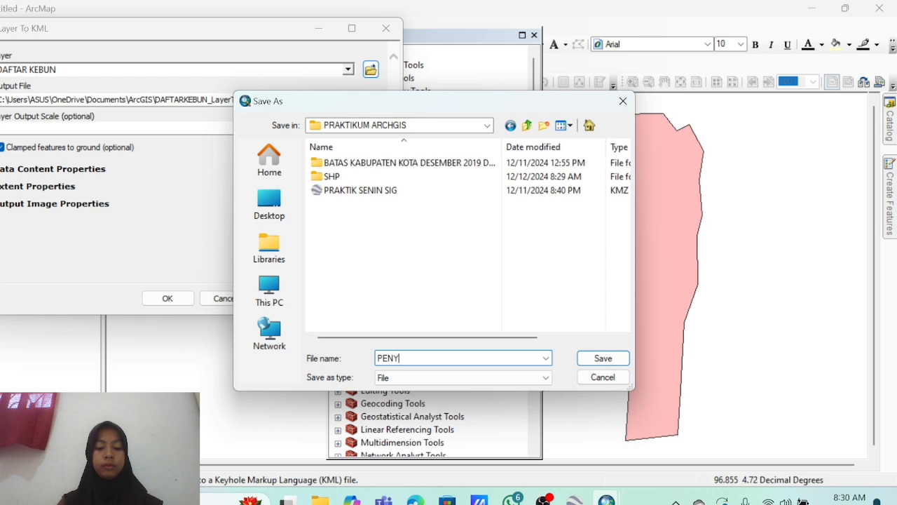
pyautogui.write('ULUHAN UNTUK')
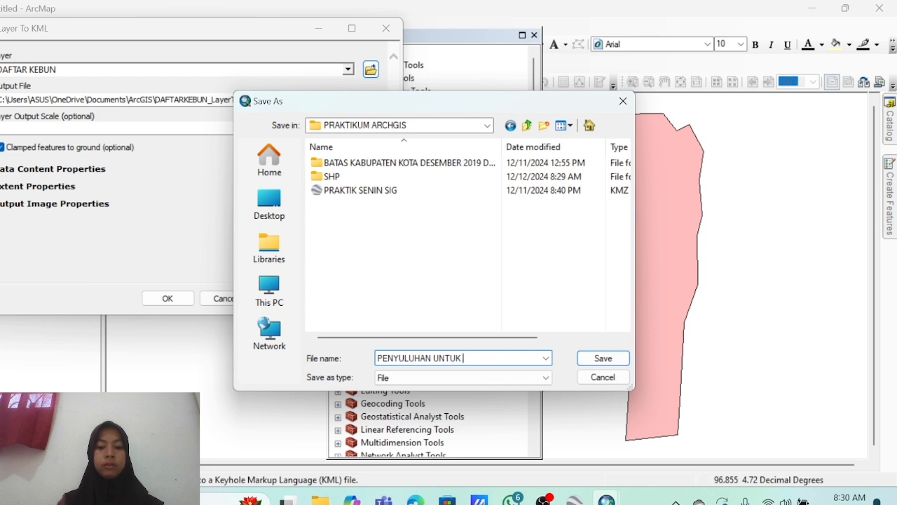
pyautogui.write(' PETANI')
pyautogui.click(617, 359)
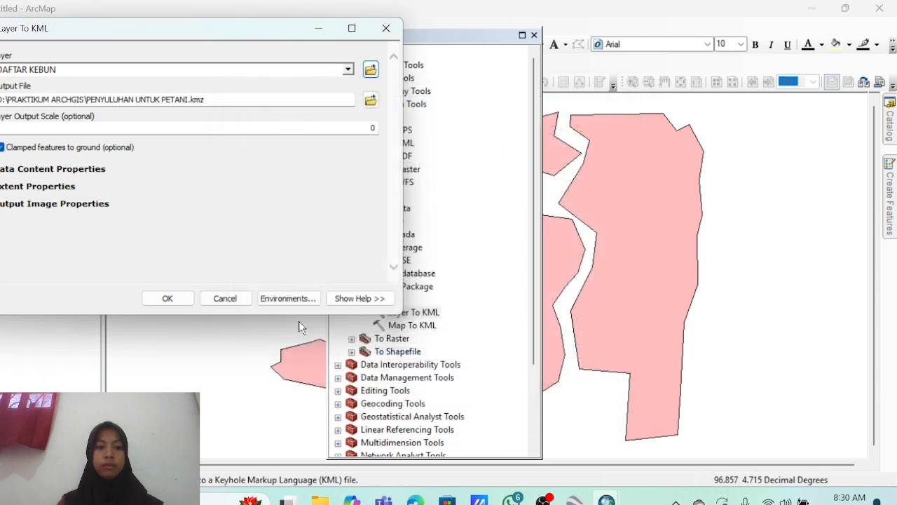
pyautogui.click(188, 303)
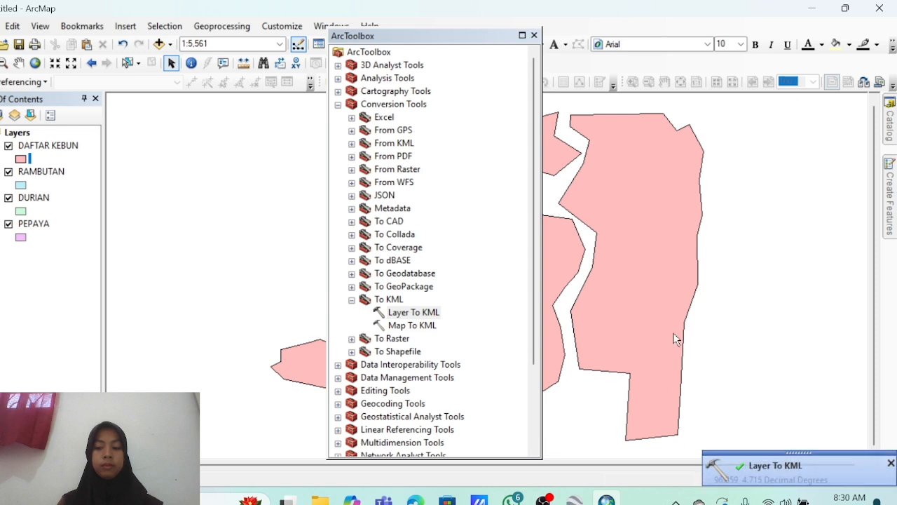
pyautogui.click(534, 35)
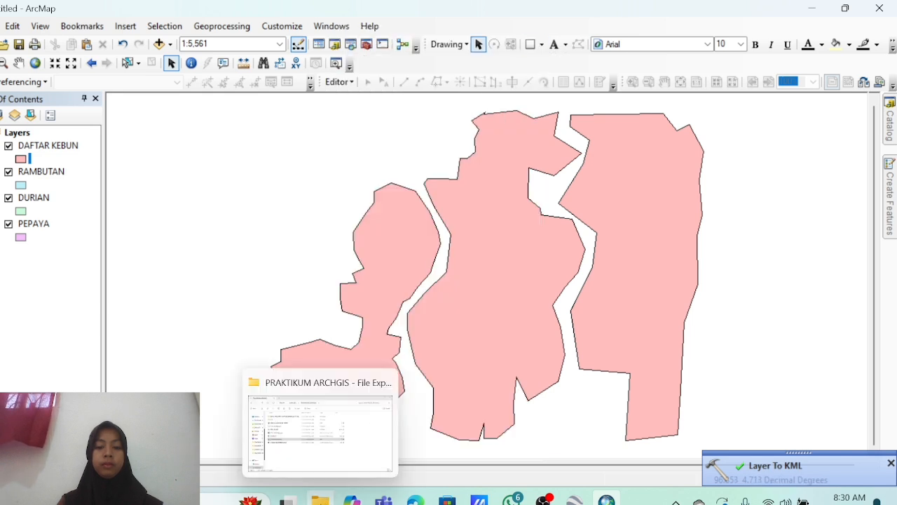
# Open PENYULUHAN UNTUK PETANI.kmz from the PRAKTIKUM ARCHGIS folder window in Google Earth Pro.
pyautogui.click(320, 499)
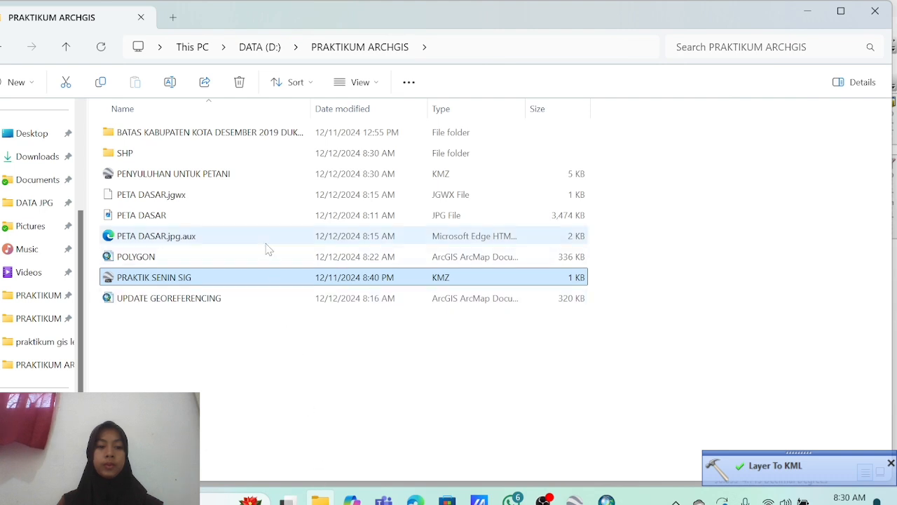
pyautogui.doubleClick(270, 175)
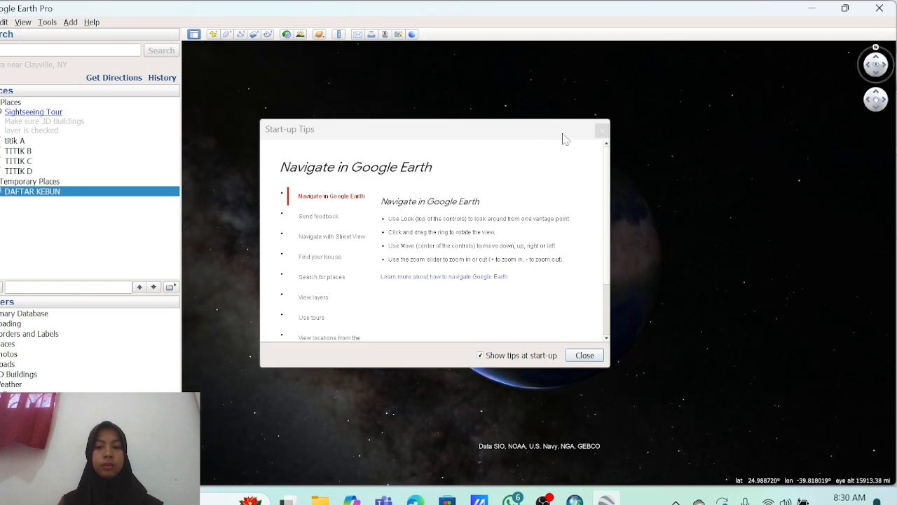
# Close the Start-up Tips so the globe shows DAFTAR KEBUN under Temporary Places.
pyautogui.click(602, 132)
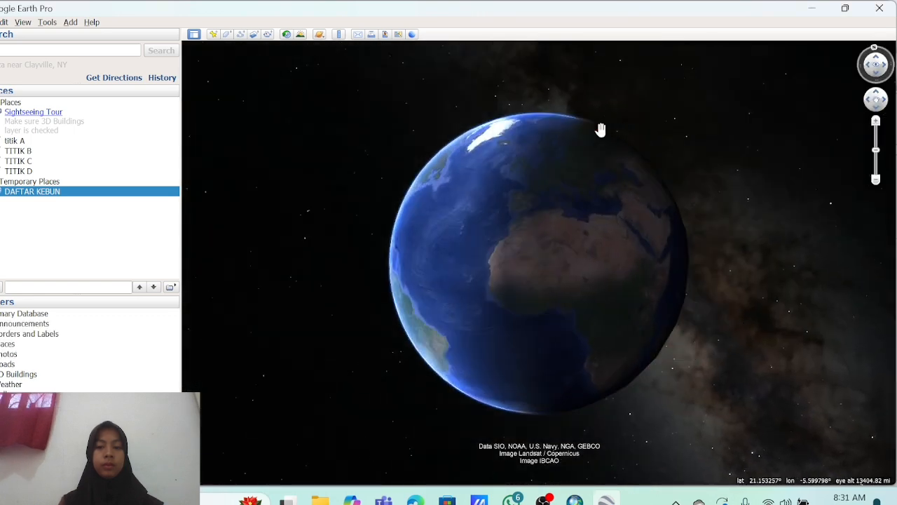
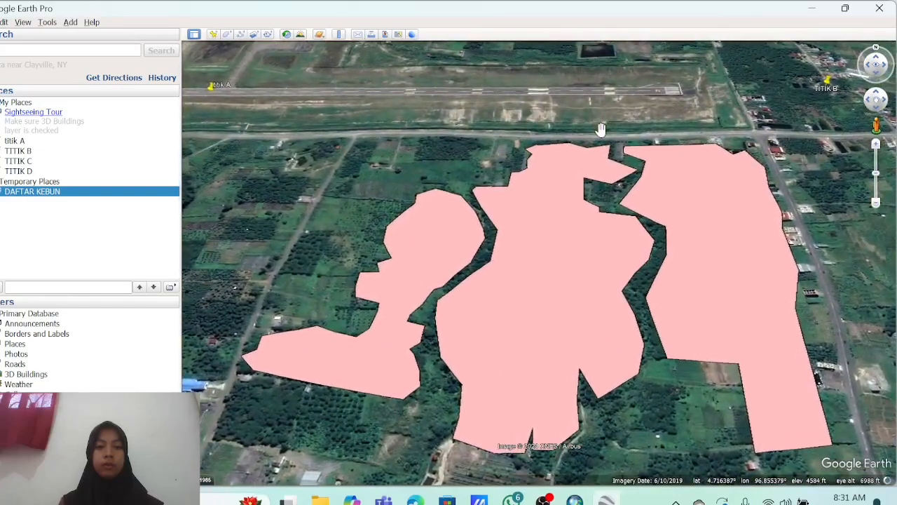
# Open the durian, papaya and rambutan plot info balloons in turn, ending on rambutan (LUAS_HA 13.496409).
pyautogui.click(424, 230)
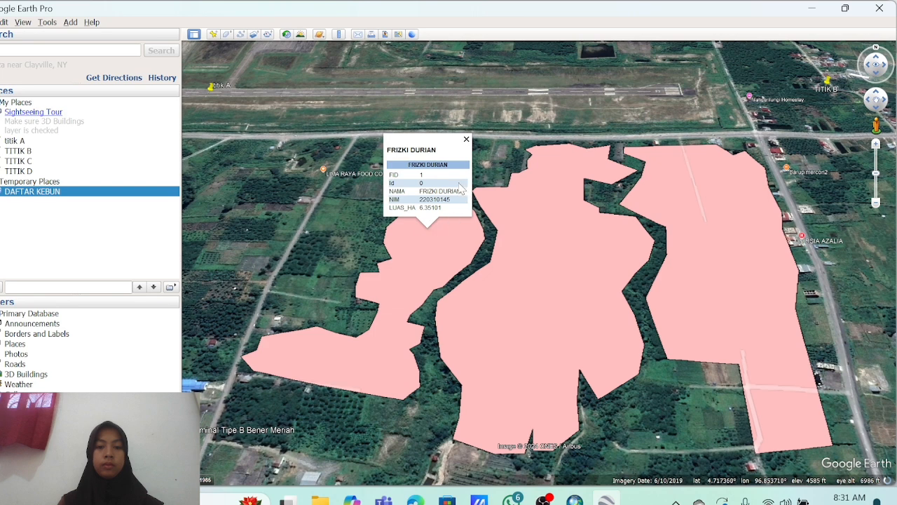
pyautogui.click(573, 257)
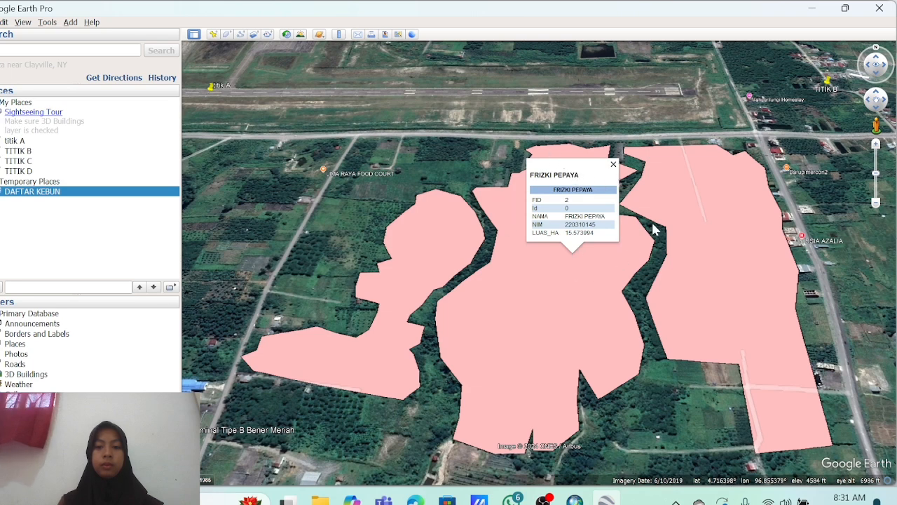
pyautogui.click(727, 243)
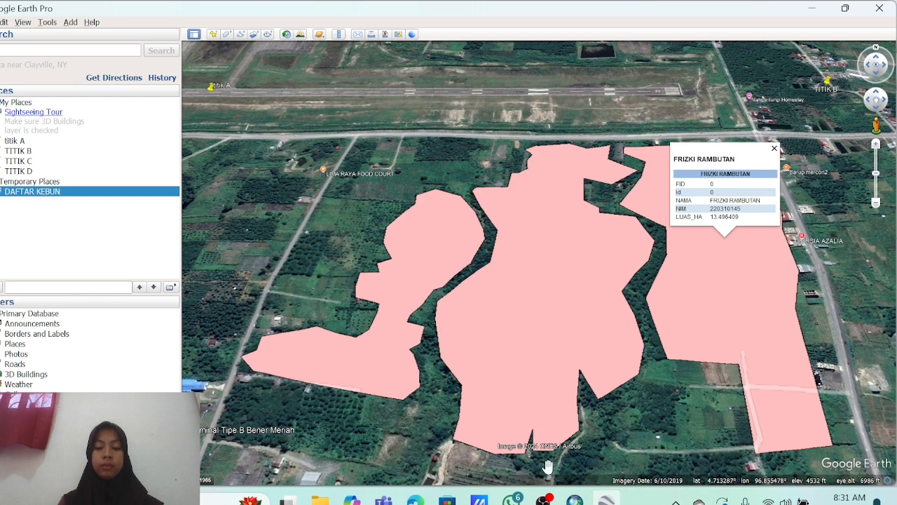
pyautogui.moveTo(574, 499)
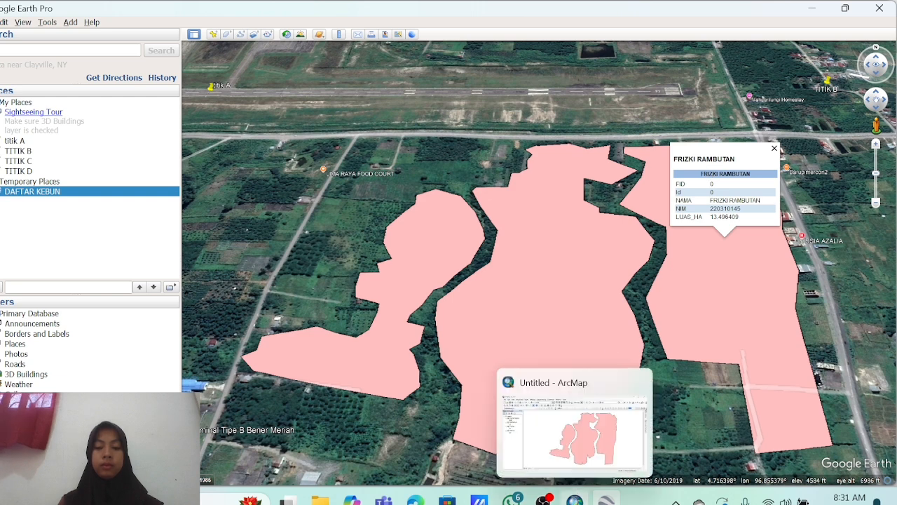
pyautogui.click(574, 499)
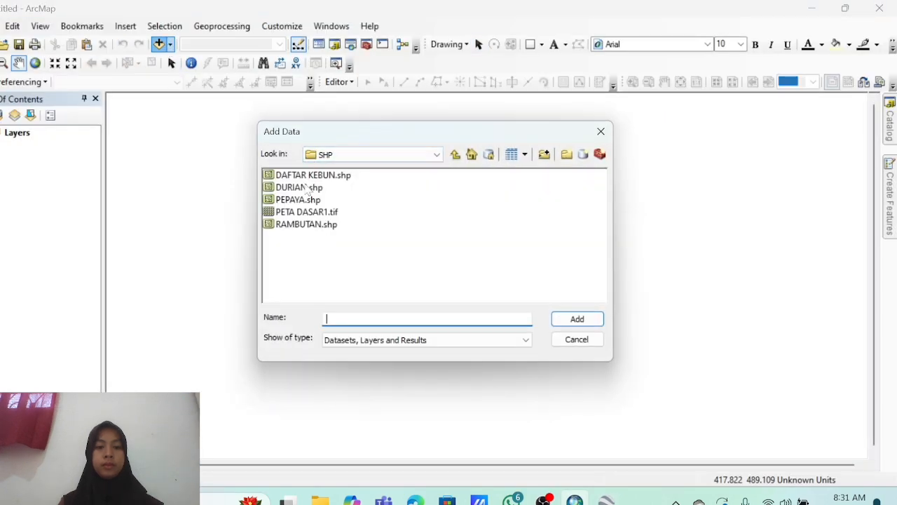
# Add the DURIAN, PEPAYA and RAMBUTAN shapefiles to the map.
pyautogui.click(299, 187)
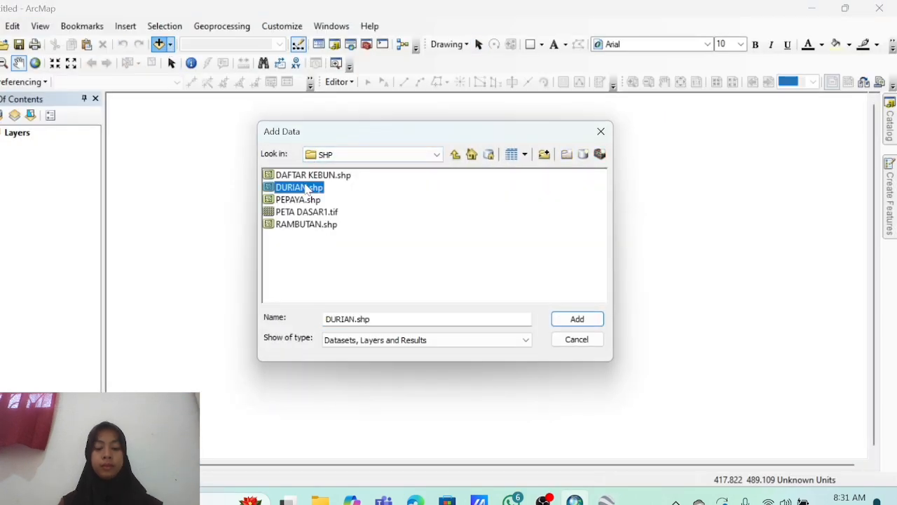
pyautogui.keyDown('shift'); pyautogui.click(306, 224); pyautogui.keyUp('shift')
pyautogui.click(577, 319)
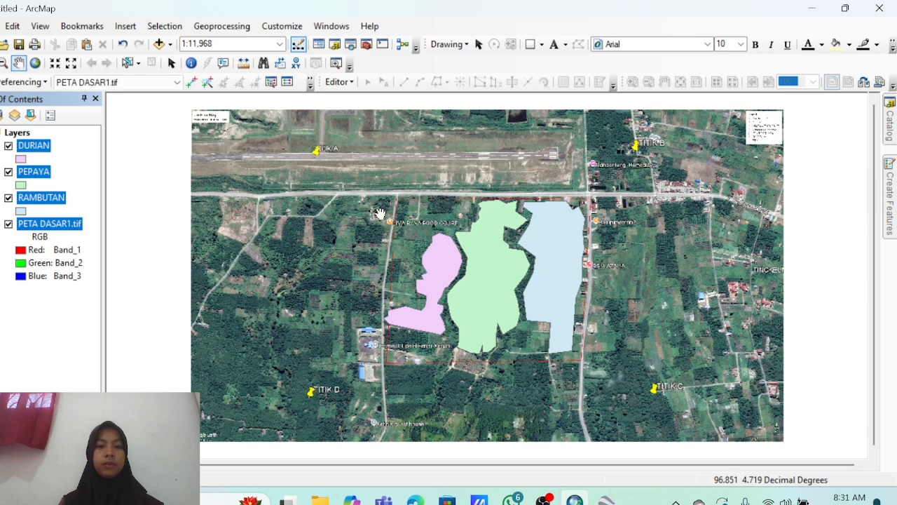
# Set the layout page orientation to Landscape in Page and Print Setup.
pyautogui.click(1, 27)
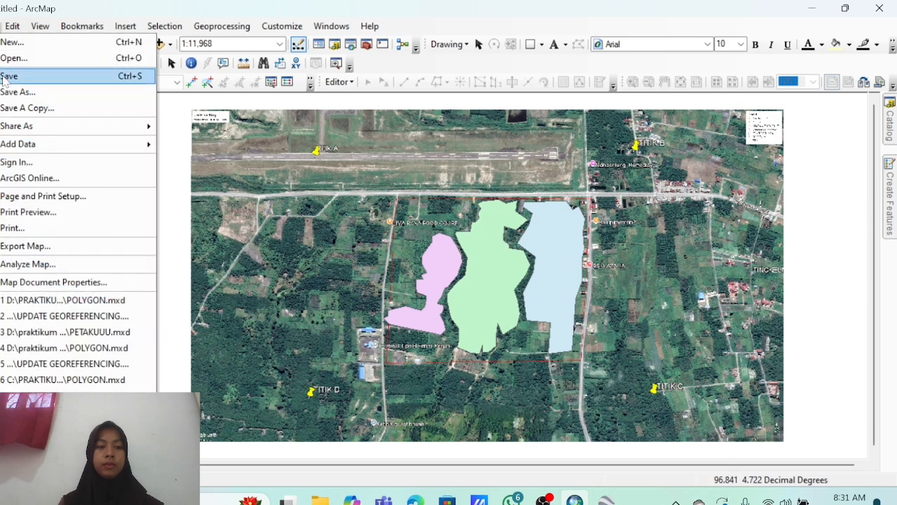
pyautogui.click(54, 199)
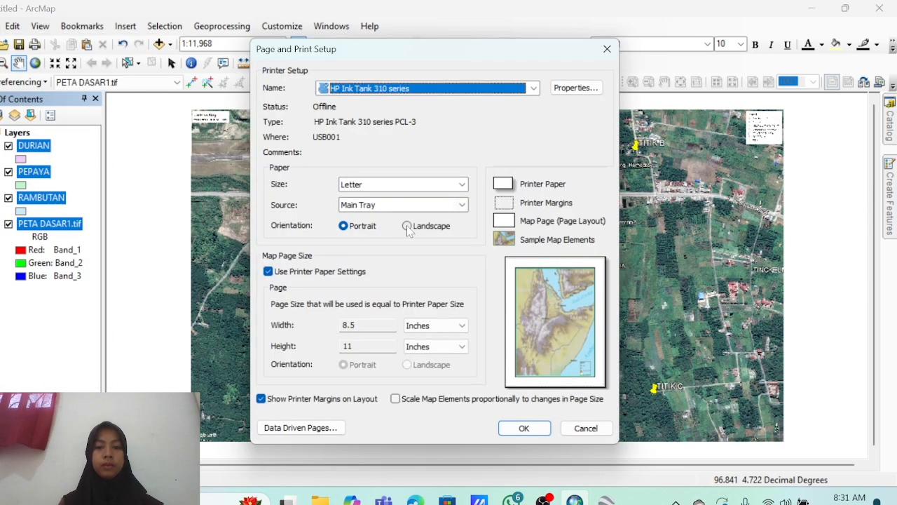
pyautogui.click(407, 227)
pyautogui.click(523, 427)
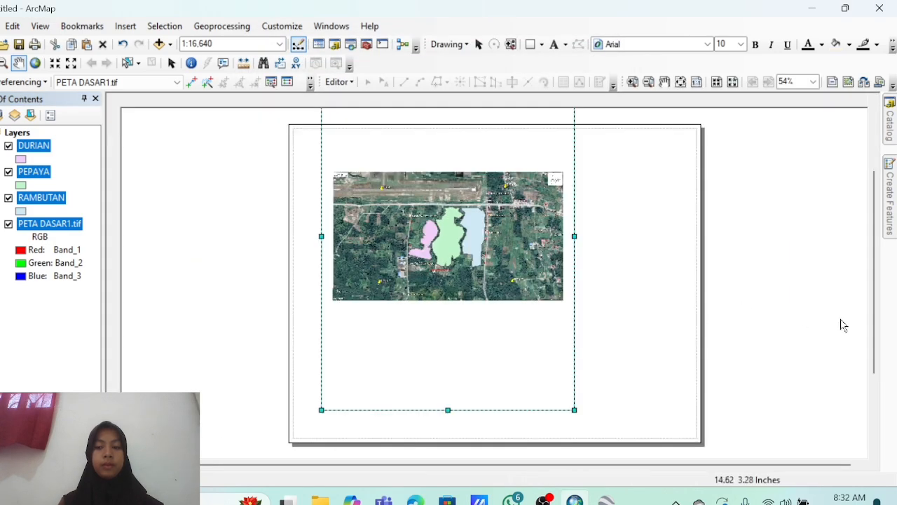
# Stretch the map frame's top and bottom edges to the page edges.
pyautogui.moveTo(474, 411); pyautogui.dragTo(452, 438)
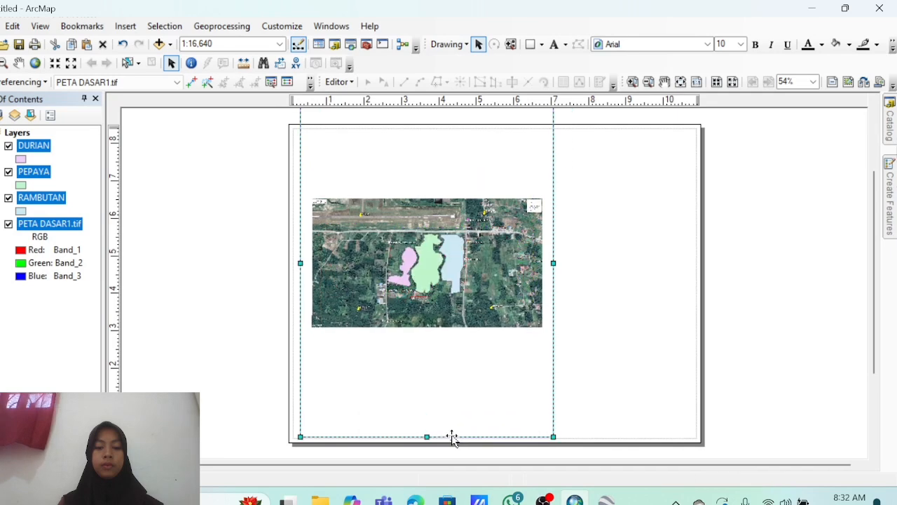
pyautogui.moveTo(875, 330); pyautogui.dragTo(878, 258)
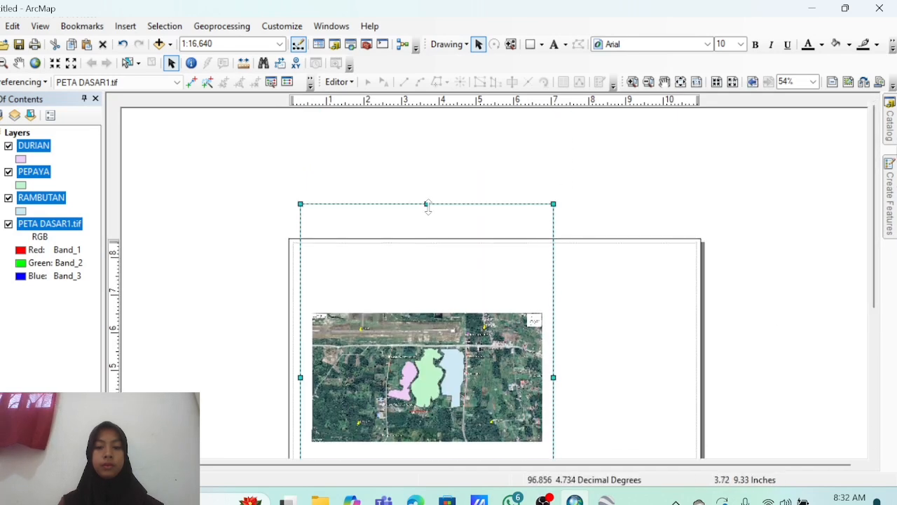
pyautogui.moveTo(427, 204); pyautogui.dragTo(427, 248)
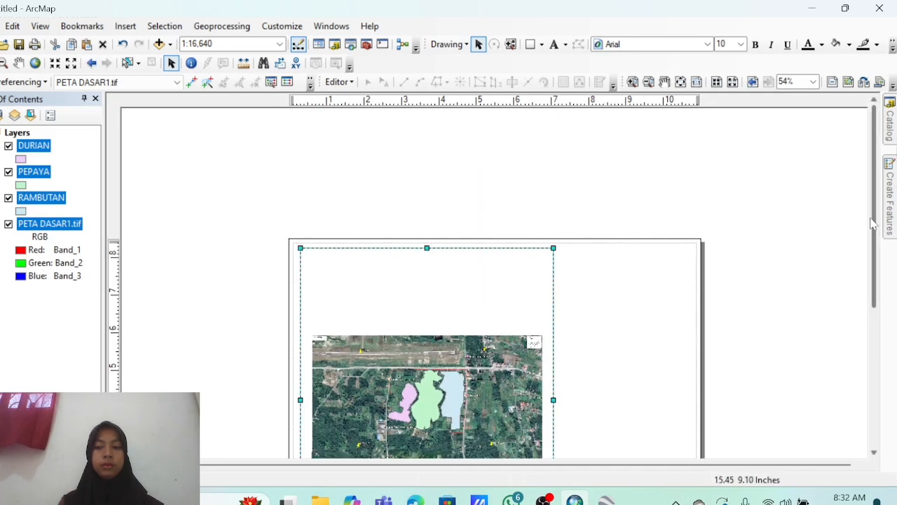
pyautogui.moveTo(878, 231); pyautogui.dragTo(875, 265)
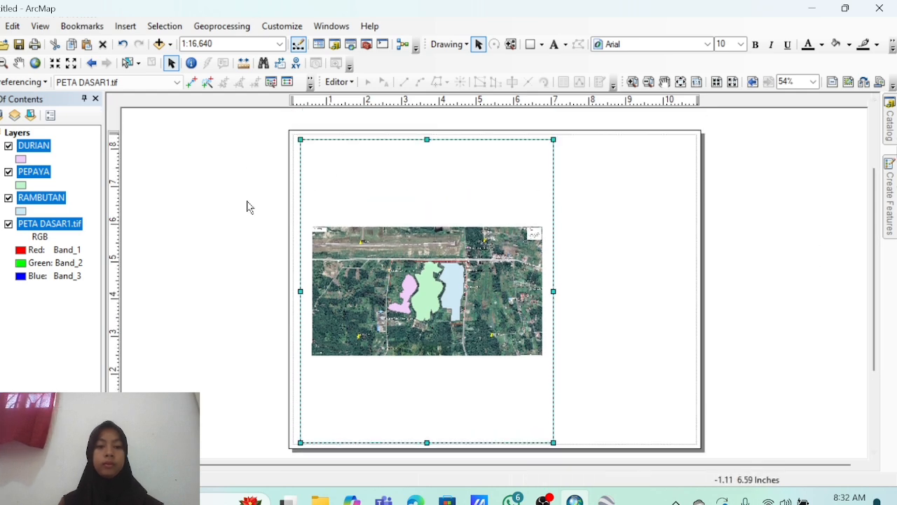
# Zoom and pan so the three plots fill the frame at about 1:7,322.
pyautogui.click(3, 63)
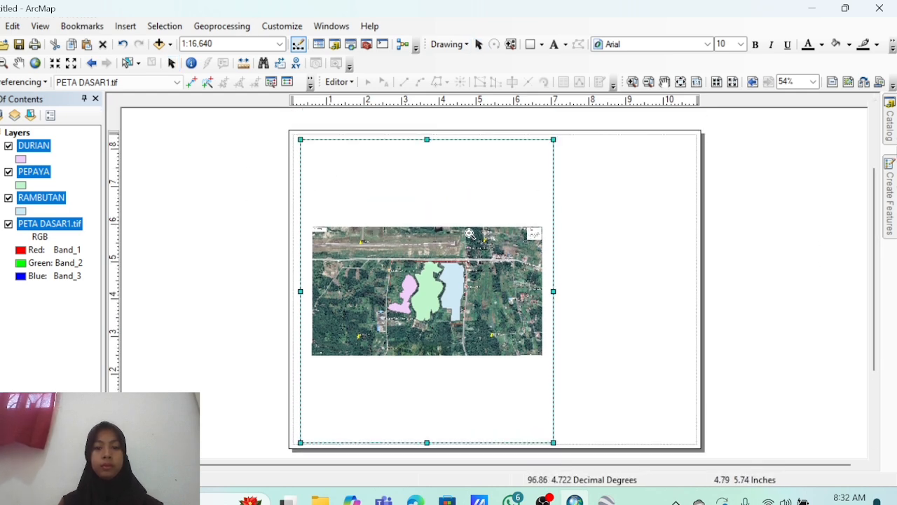
pyautogui.moveTo(469, 233); pyautogui.dragTo(480, 356)
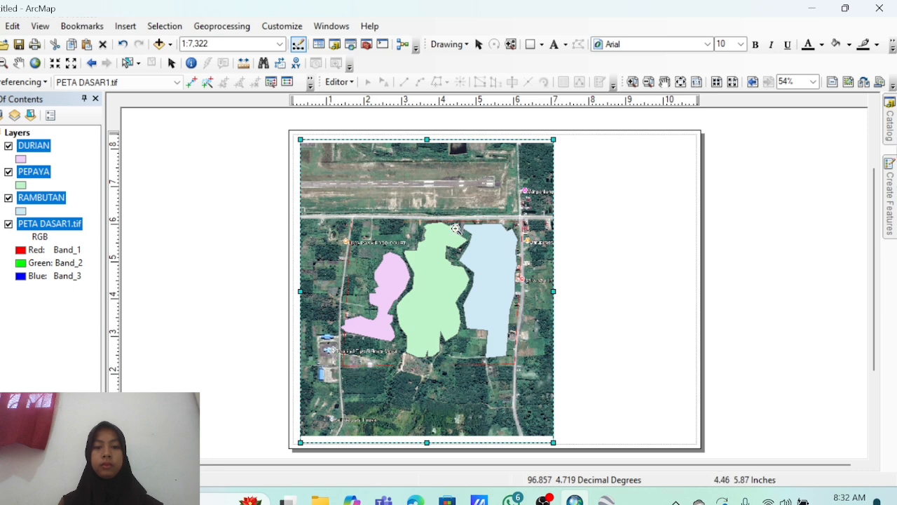
pyautogui.click(18, 62)
pyautogui.moveTo(409, 297); pyautogui.dragTo(409, 296)
pyautogui.rightClick(397, 256)
# Create a new graticule grid with labels for the map frame using default settings.
pyautogui.click(434, 263)
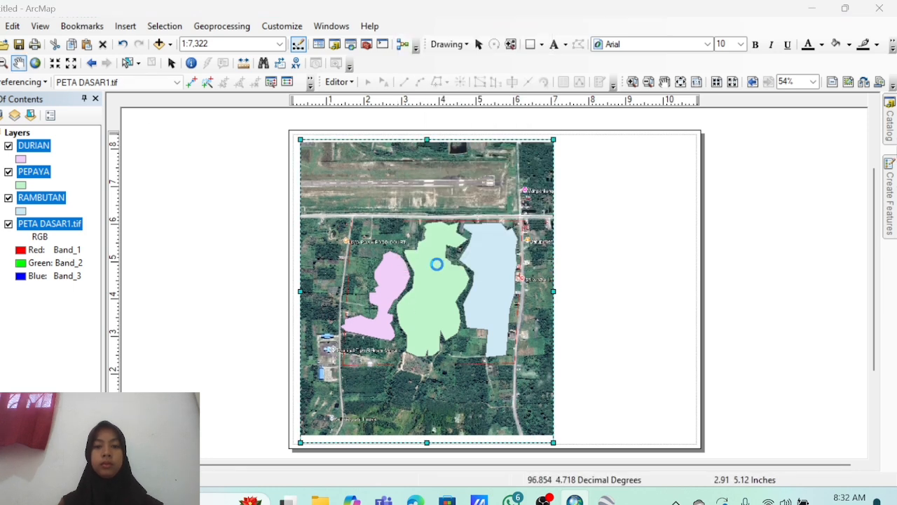
pyautogui.click(578, 51)
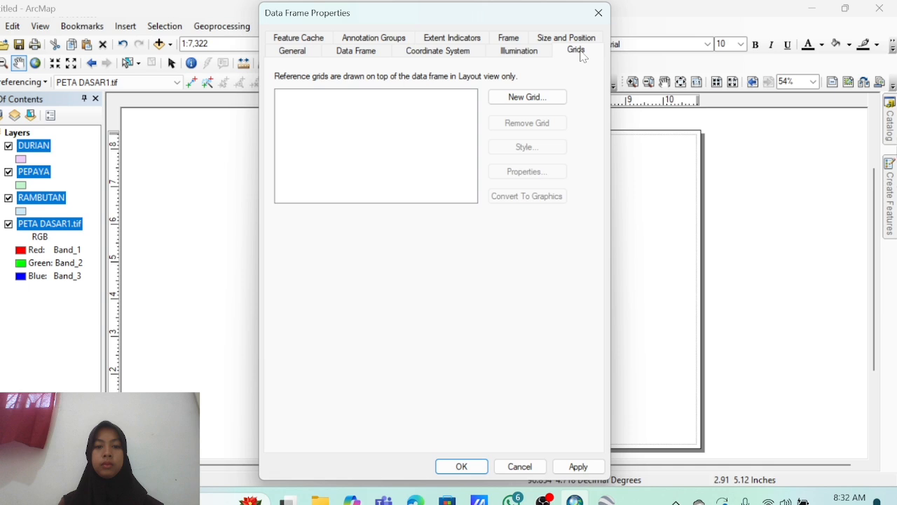
pyautogui.click(538, 96)
pyautogui.click(532, 373)
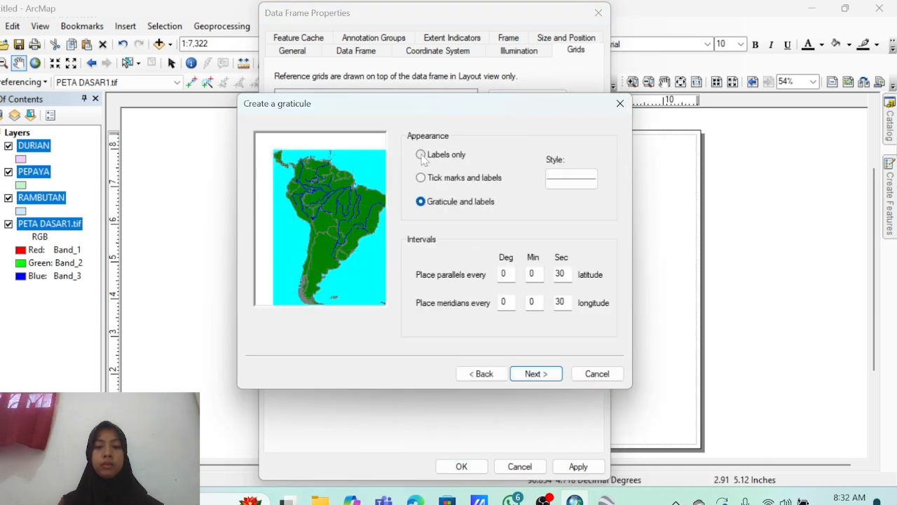
pyautogui.click(535, 374)
pyautogui.click(535, 374)
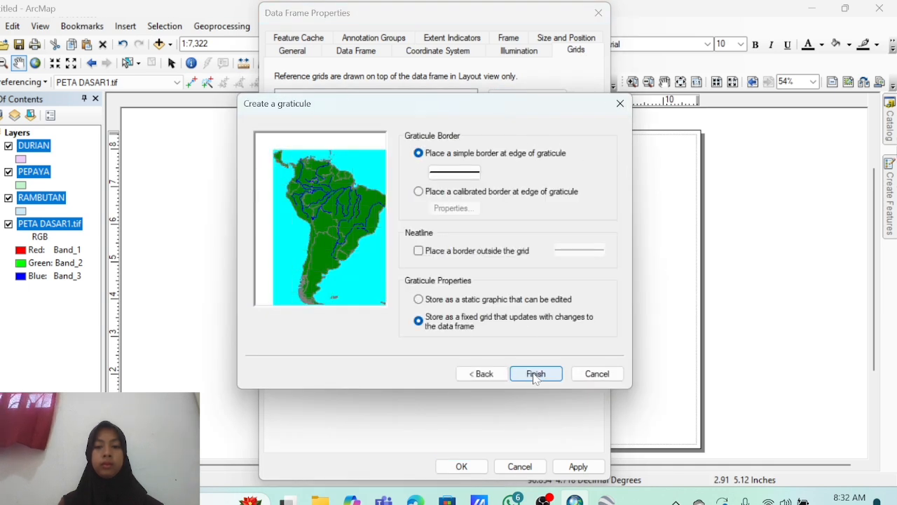
pyautogui.click(536, 373)
# Set the graticule labels to size 16 with vertical left and right labels, and apply.
pyautogui.click(513, 173)
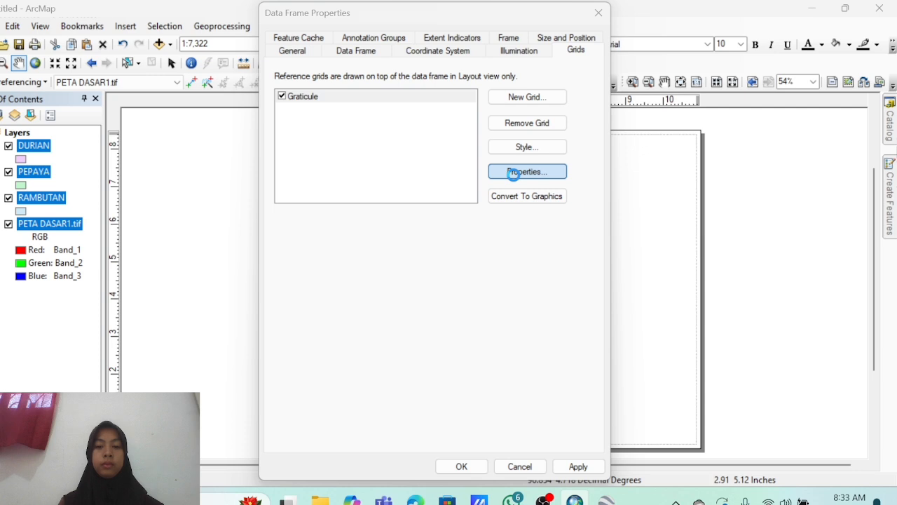
pyautogui.click(379, 223)
pyautogui.scroll(-2, 379, 270)
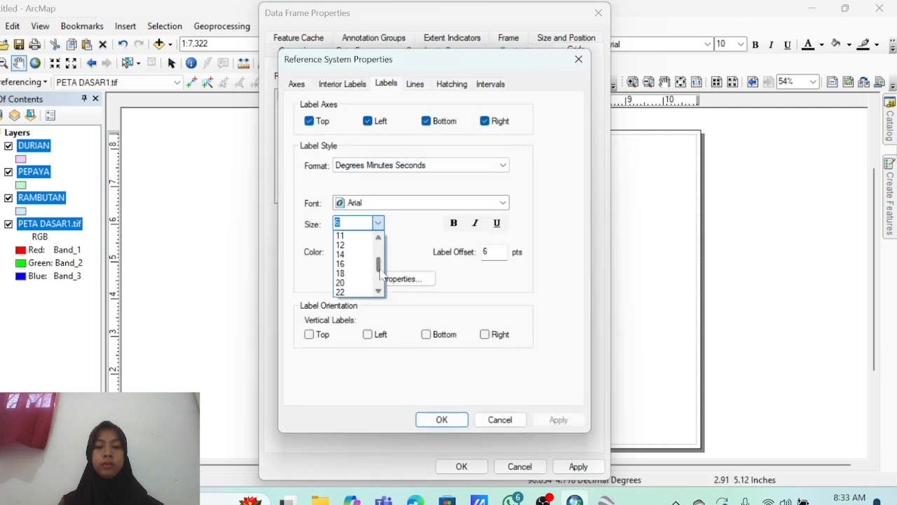
pyautogui.click(346, 273)
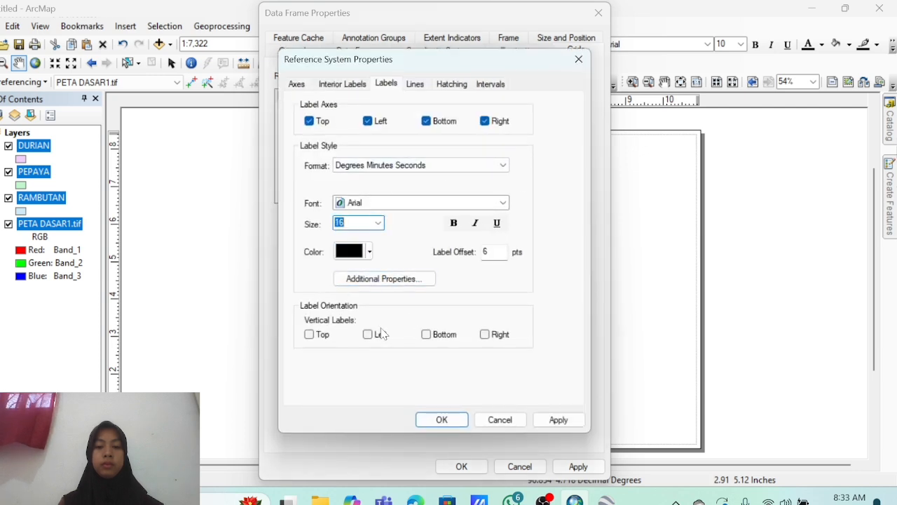
pyautogui.click(558, 419)
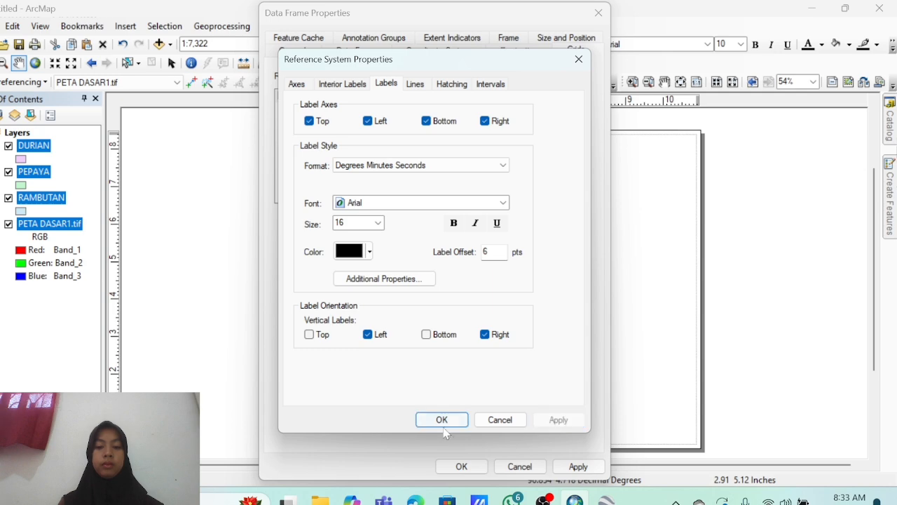
pyautogui.click(441, 419)
pyautogui.click(578, 466)
pyautogui.click(461, 467)
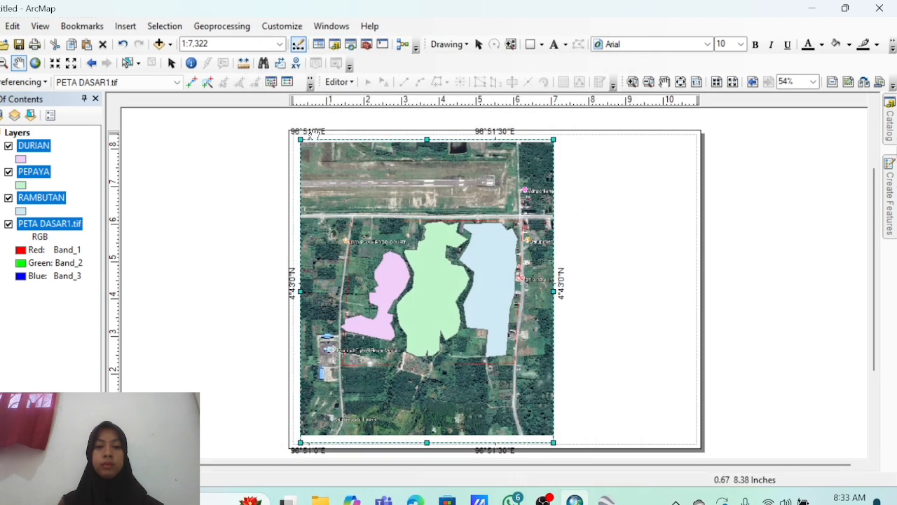
# Insert a PETA HASIL title and give it the Country 2 text style.
pyautogui.click(131, 30)
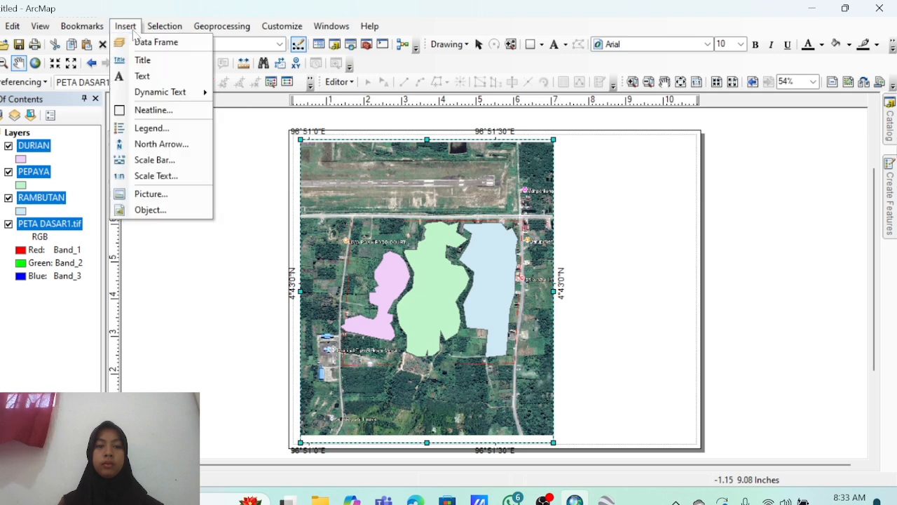
pyautogui.click(148, 75)
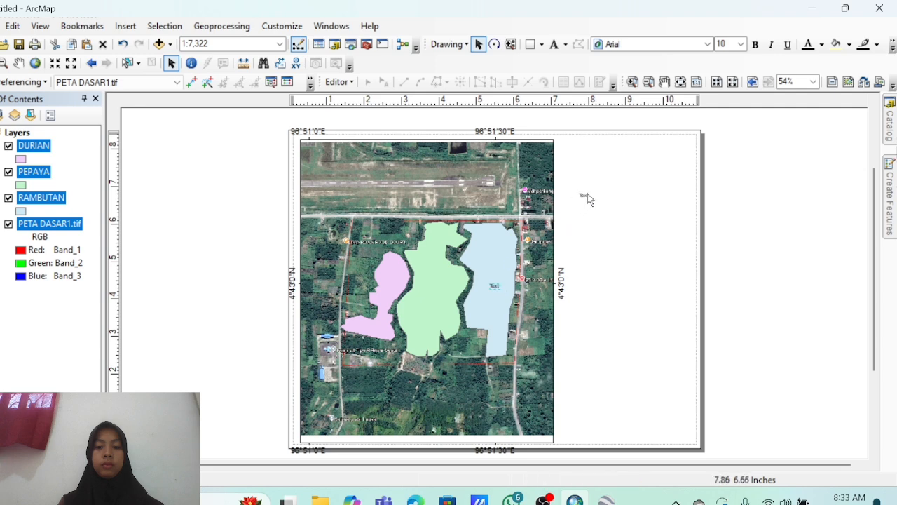
pyautogui.doubleClick(628, 150)
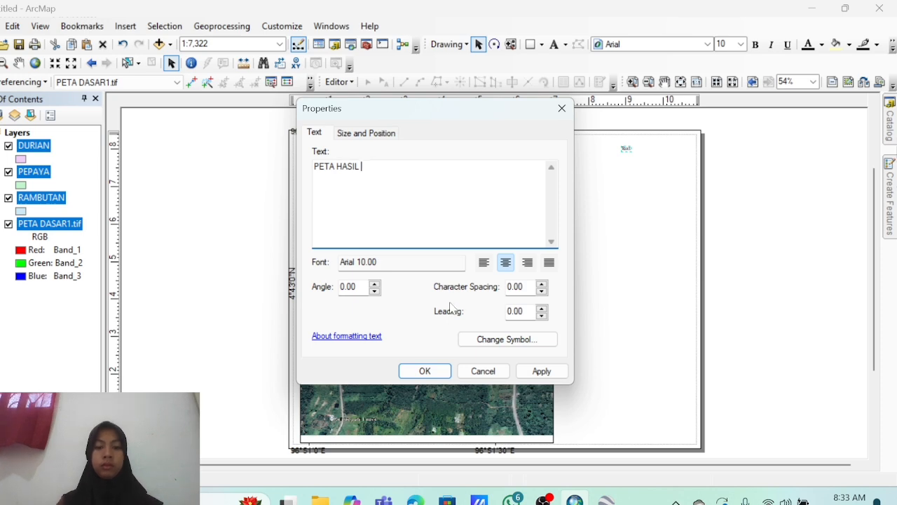
pyautogui.click(495, 337)
pyautogui.scroll(-5, 474, 178)
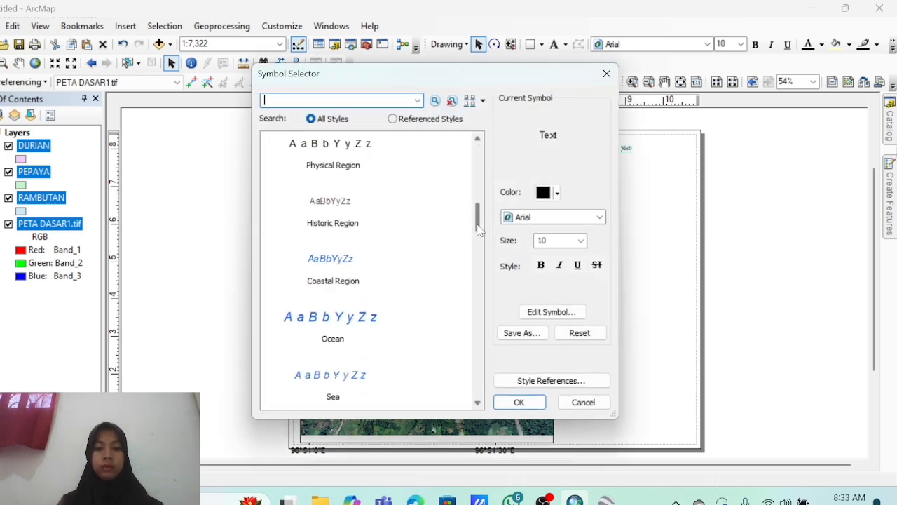
pyautogui.scroll(6, 474, 177)
pyautogui.click(321, 167)
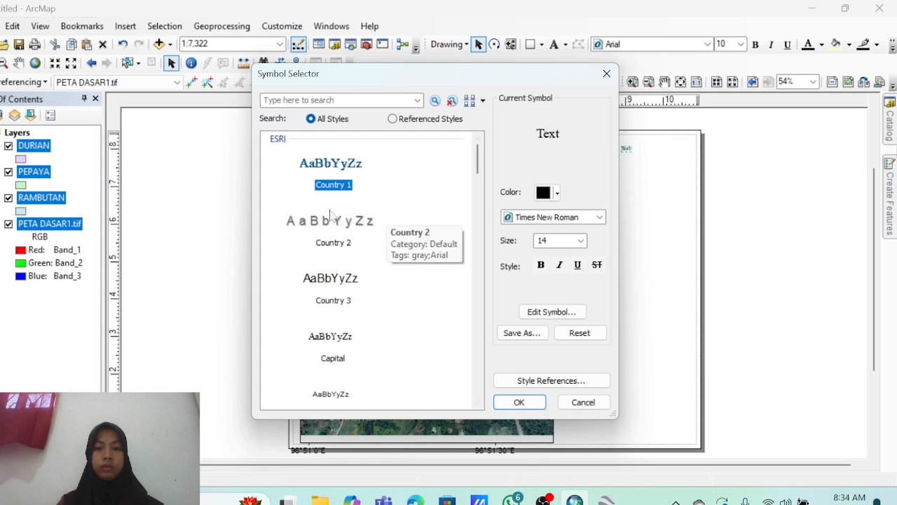
pyautogui.click(396, 218)
# Make the title Grey 80% at size 20 and move it to the page's top right.
pyautogui.click(558, 195)
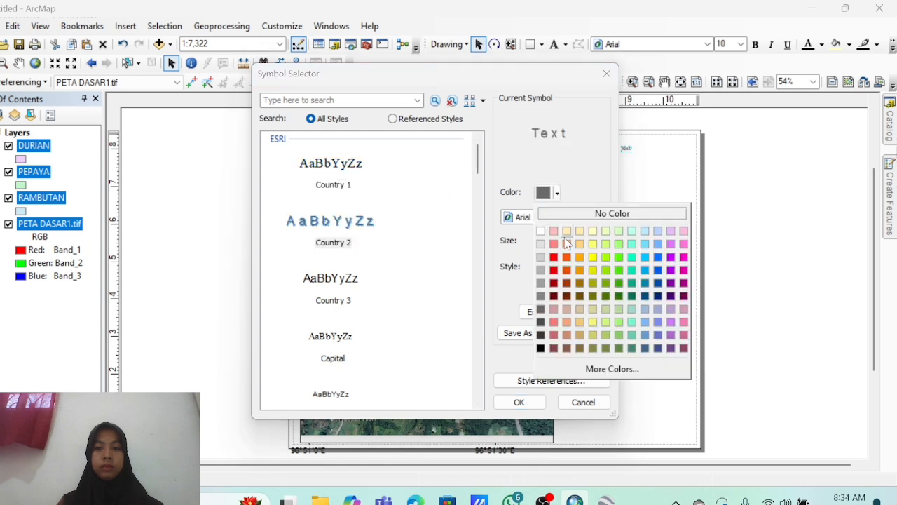
pyautogui.click(541, 335)
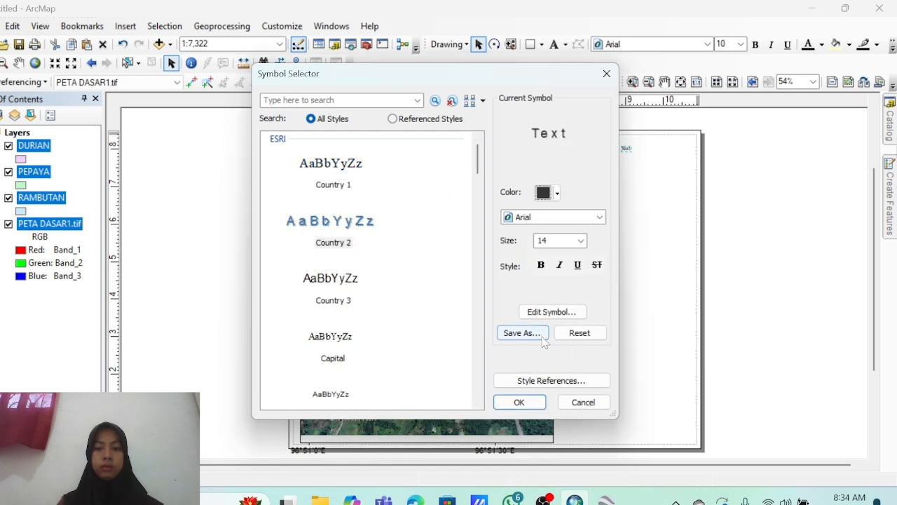
pyautogui.click(580, 240)
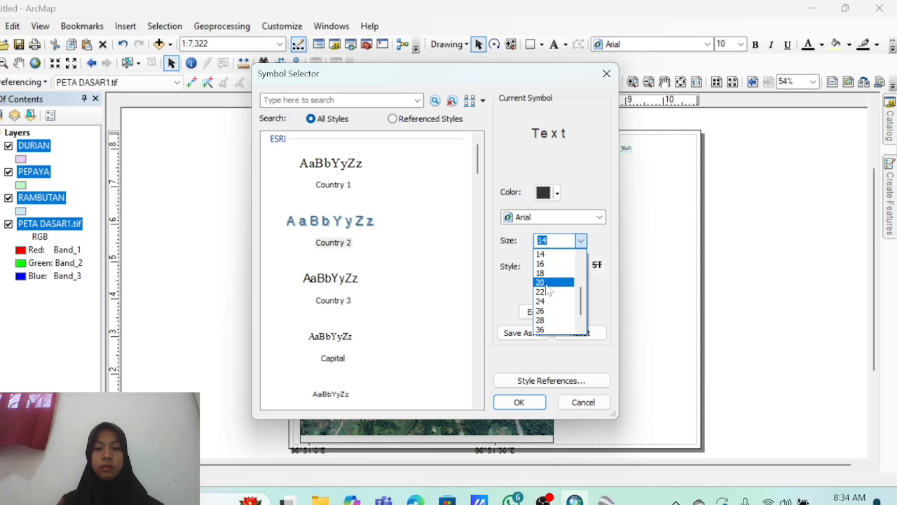
pyautogui.click(549, 290)
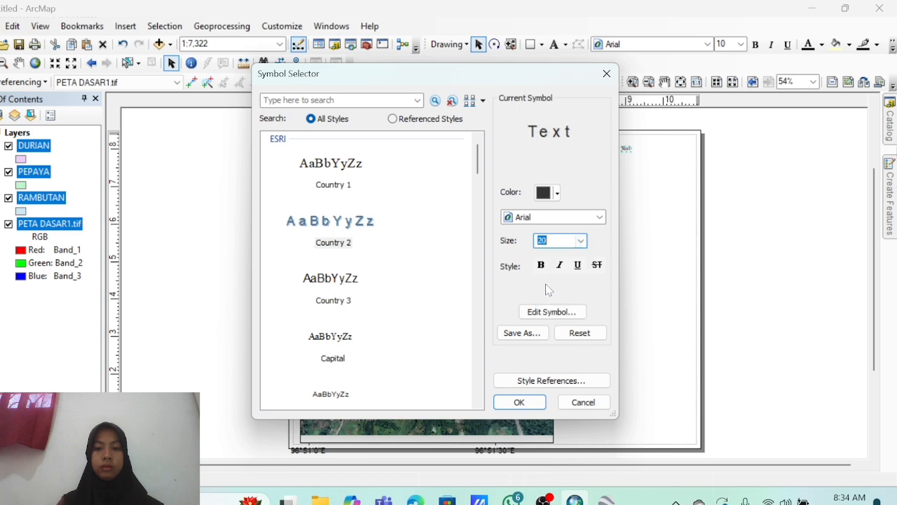
pyautogui.click(520, 401)
pyautogui.click(541, 371)
pyautogui.click(425, 370)
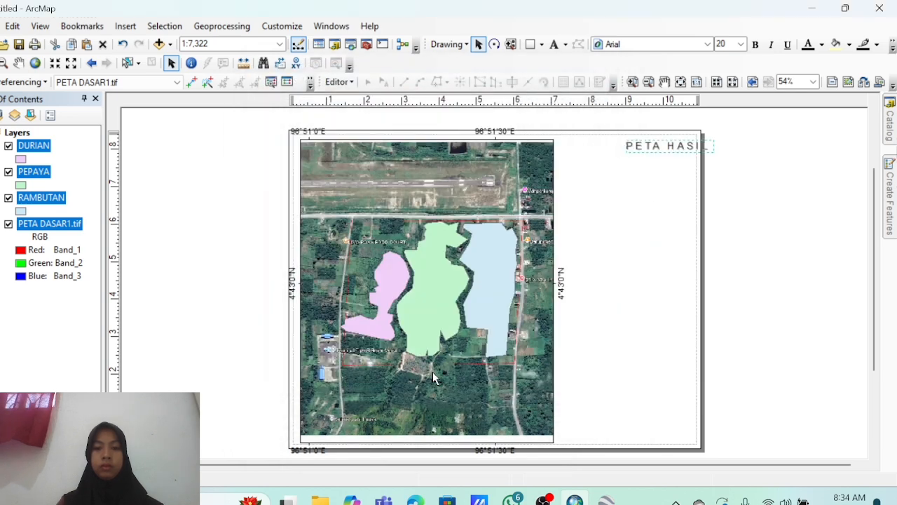
pyautogui.moveTo(689, 142); pyautogui.dragTo(657, 144)
# Insert an ESRI North 65 north arrow and place it right of the map.
pyautogui.click(125, 26)
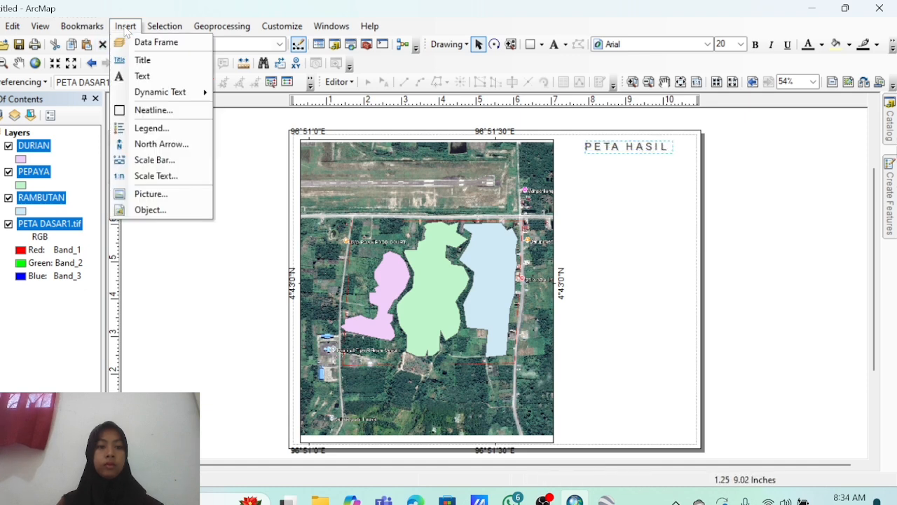
pyautogui.click(143, 144)
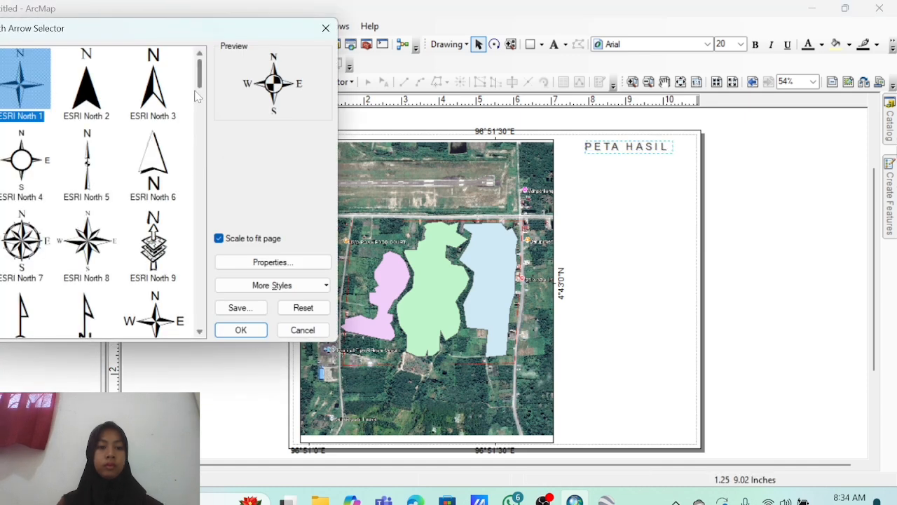
pyautogui.moveTo(199, 78); pyautogui.dragTo(201, 241)
pyautogui.click(86, 256)
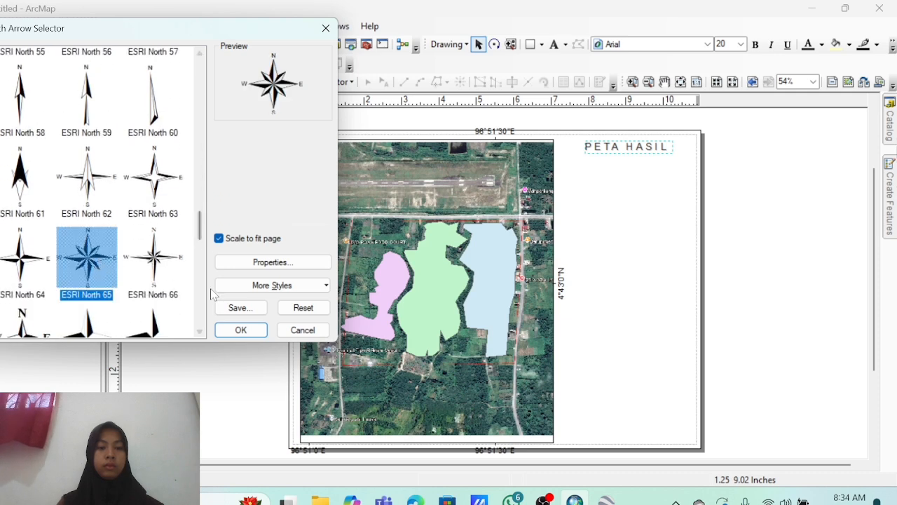
pyautogui.click(237, 327)
pyautogui.moveTo(413, 315); pyautogui.dragTo(644, 203)
# Insert a Scale Line 2 scale bar and place it under the north arrow.
pyautogui.click(126, 26)
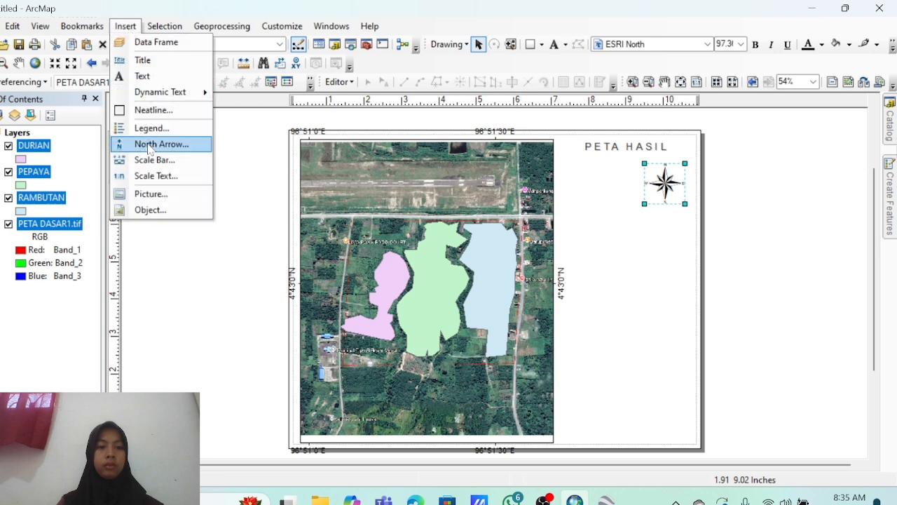
pyautogui.click(144, 160)
pyautogui.scroll(-5, 89, 177)
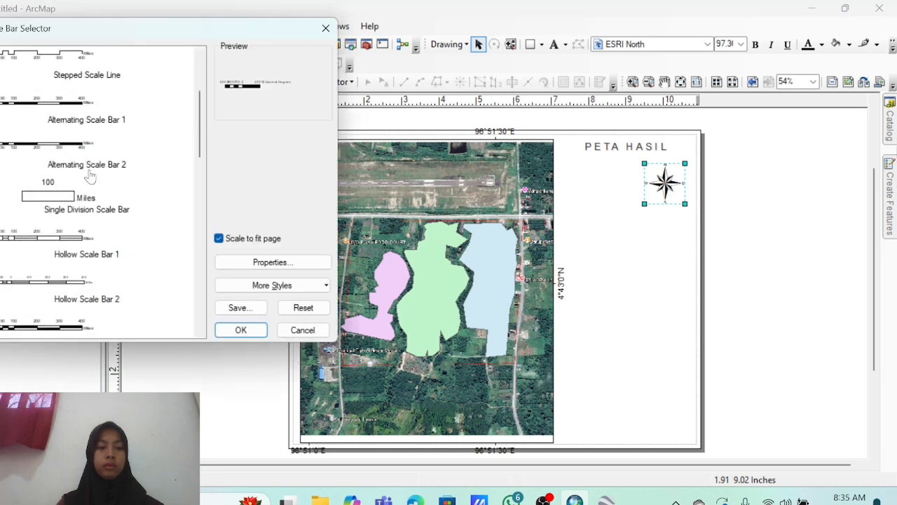
pyautogui.scroll(5, 89, 177)
pyautogui.click(70, 125)
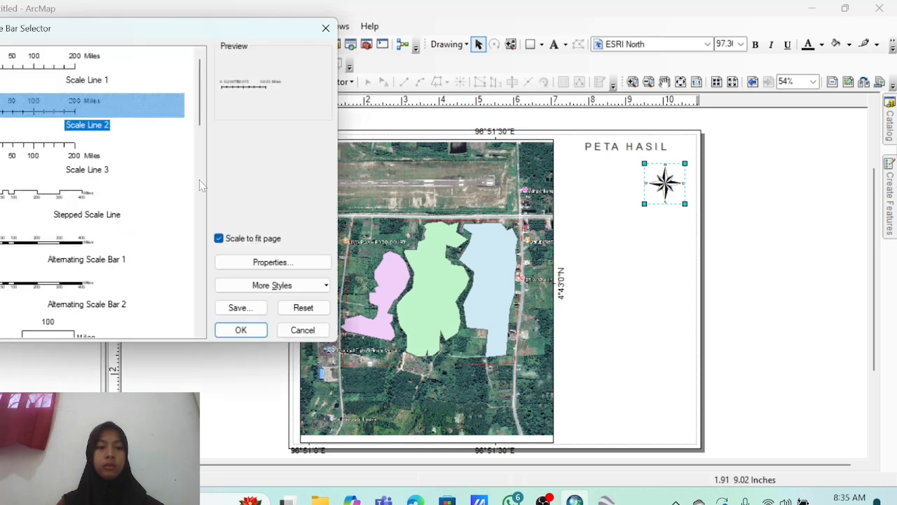
pyautogui.click(241, 329)
pyautogui.moveTo(477, 294); pyautogui.dragTo(659, 215)
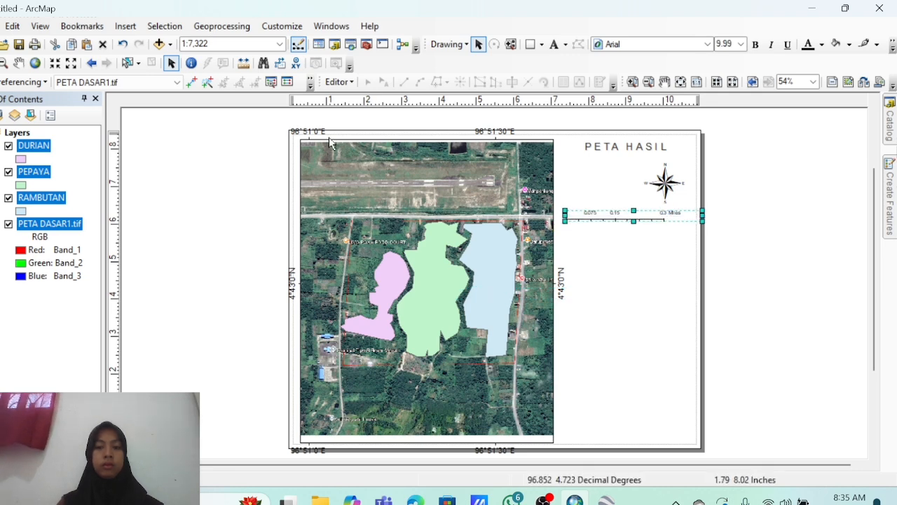
pyautogui.click(125, 26)
# Insert absolute-style scale text (1:7,321.61), centimetre page units, and place it beside the north arrow.
pyautogui.click(155, 175)
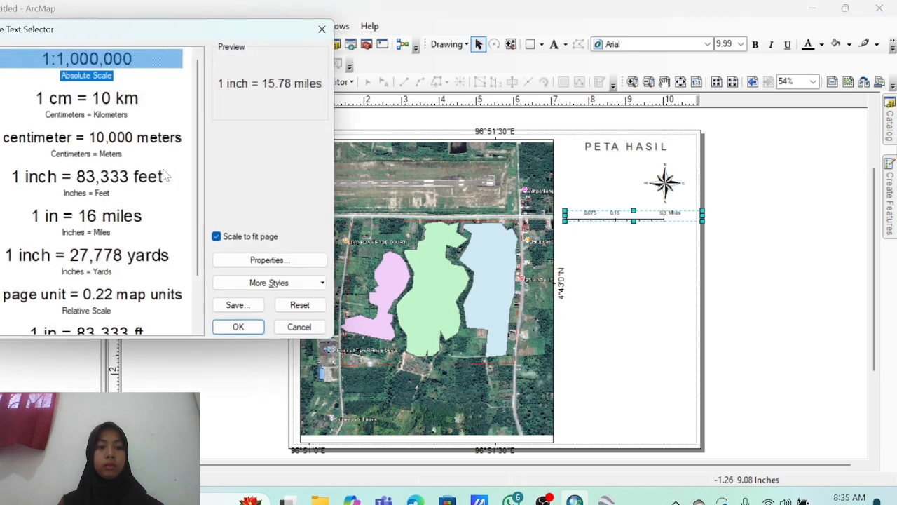
pyautogui.click(291, 268)
pyautogui.click(352, 164)
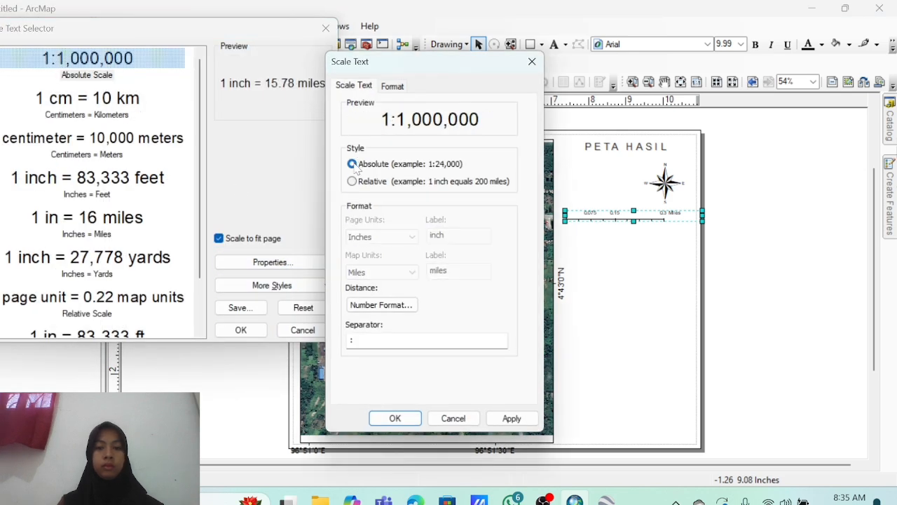
pyautogui.click(352, 181)
pyautogui.click(406, 236)
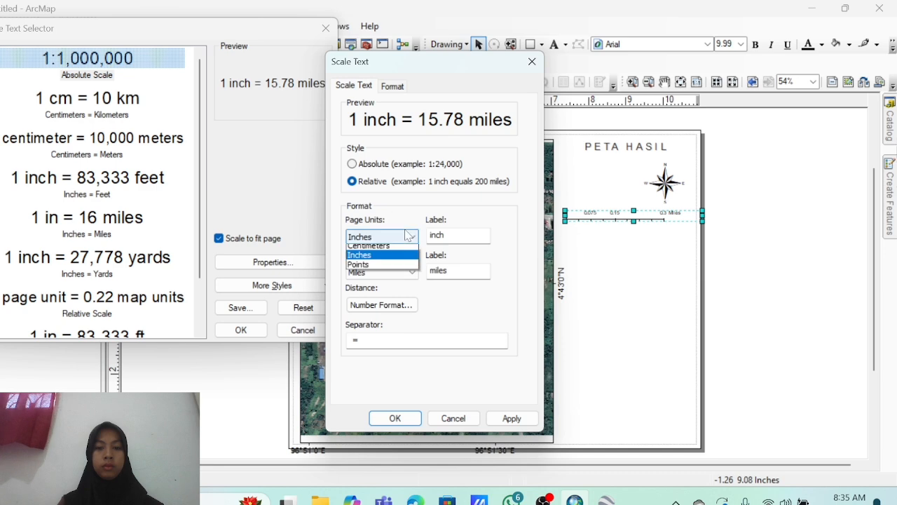
pyautogui.click(401, 249)
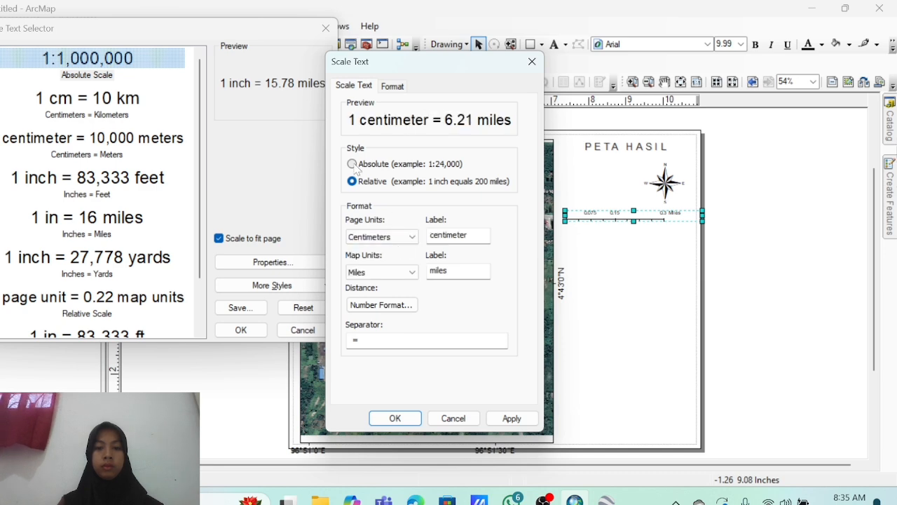
pyautogui.click(352, 164)
pyautogui.click(511, 419)
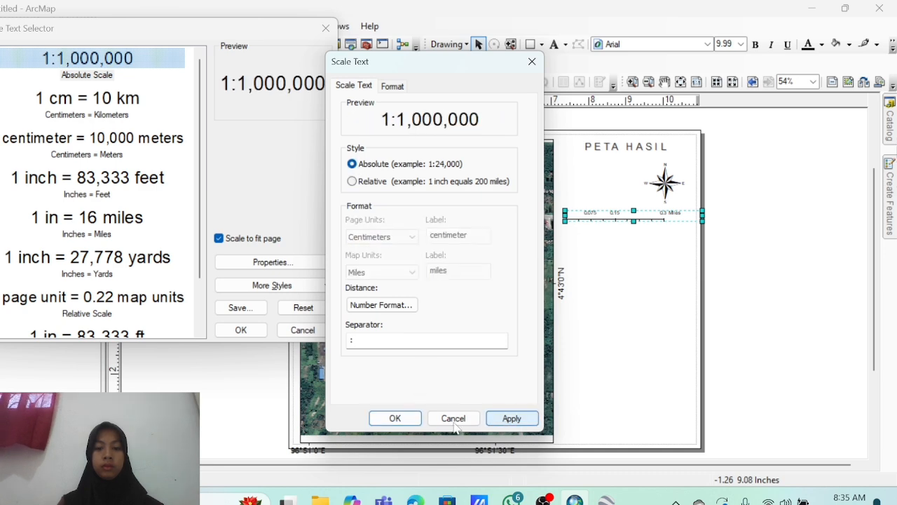
pyautogui.click(395, 418)
pyautogui.click(248, 330)
pyautogui.moveTo(413, 290); pyautogui.dragTo(601, 184)
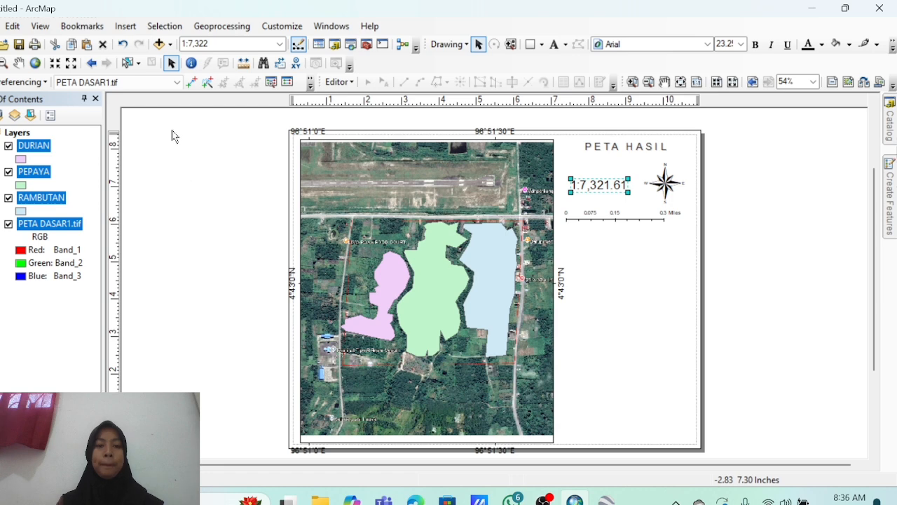
pyautogui.click(126, 27)
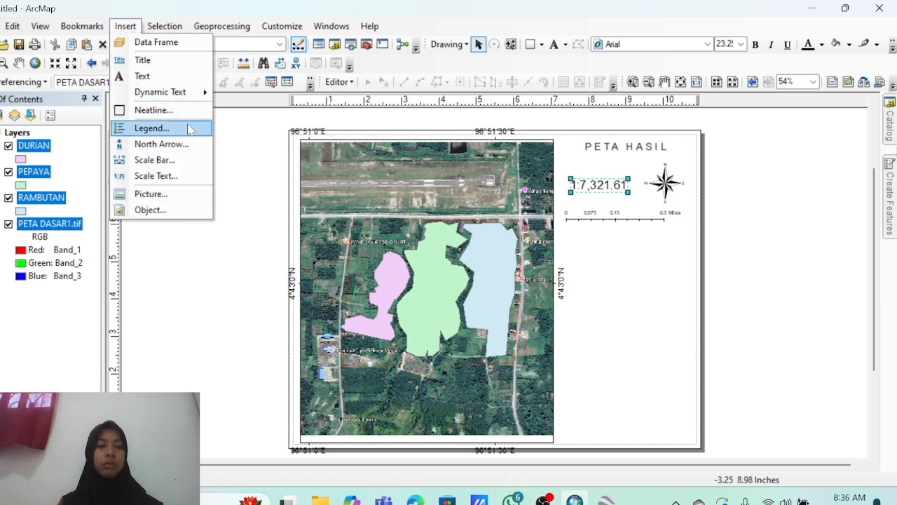
# Copy and paste the main map frame, shrink the copy and move it below the scale bar.
pyautogui.click(343, 198)
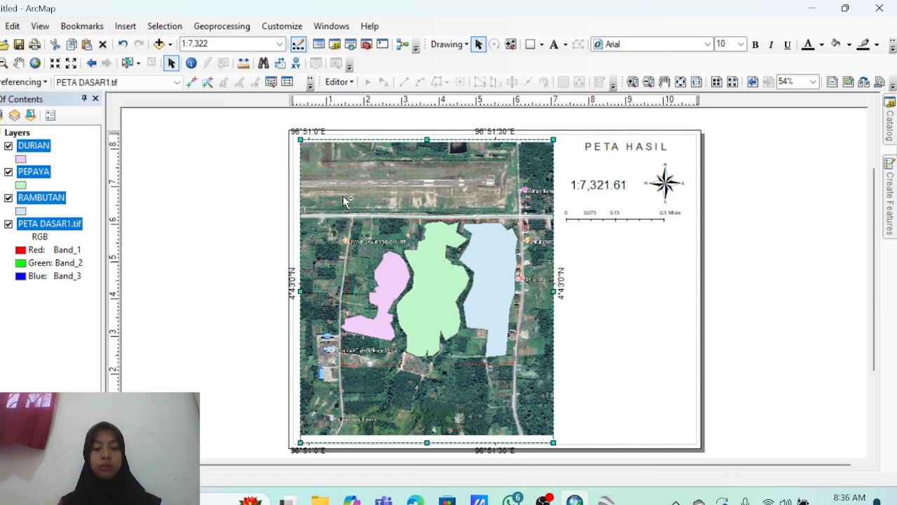
pyautogui.hotkey('ctrl', 'c')
pyautogui.hotkey('ctrl', 'v')
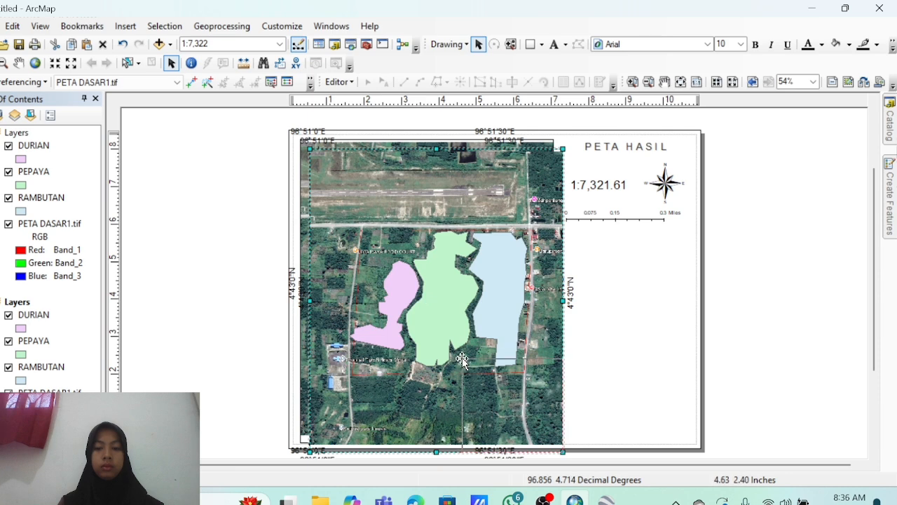
pyautogui.moveTo(461, 359); pyautogui.dragTo(451, 370)
pyautogui.moveTo(508, 424); pyautogui.dragTo(637, 300)
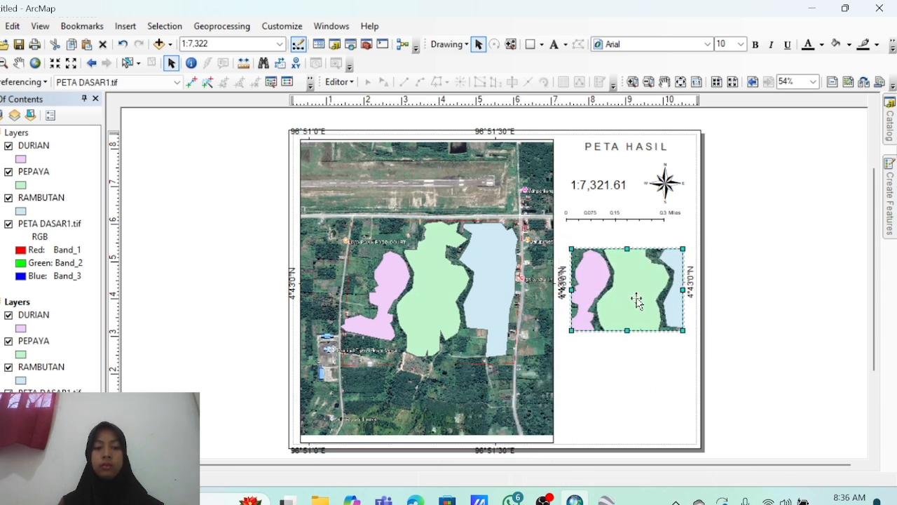
# Remove all layers from the copied map frame so it is empty.
pyautogui.hotkey('shift', 'Down')
pyautogui.hotkey('shift', 'Down')
pyautogui.hotkey('shift', 'Down')
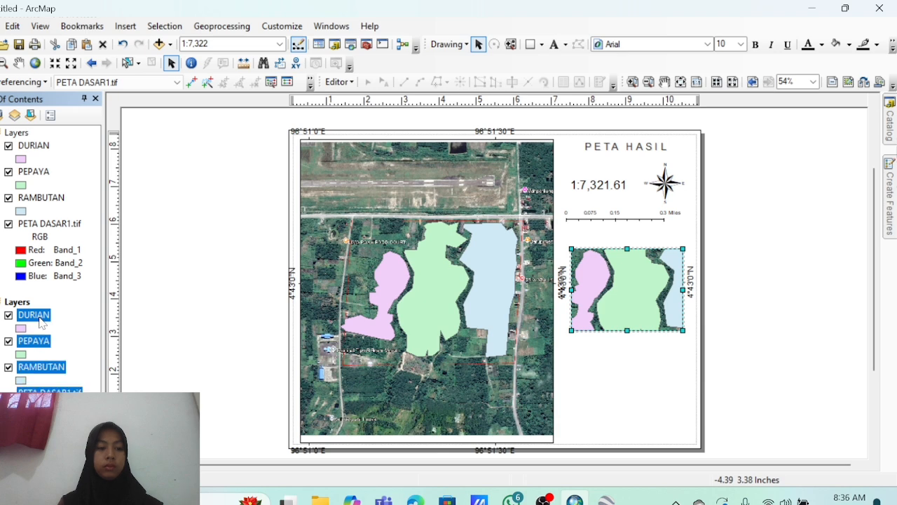
pyautogui.rightClick(42, 321)
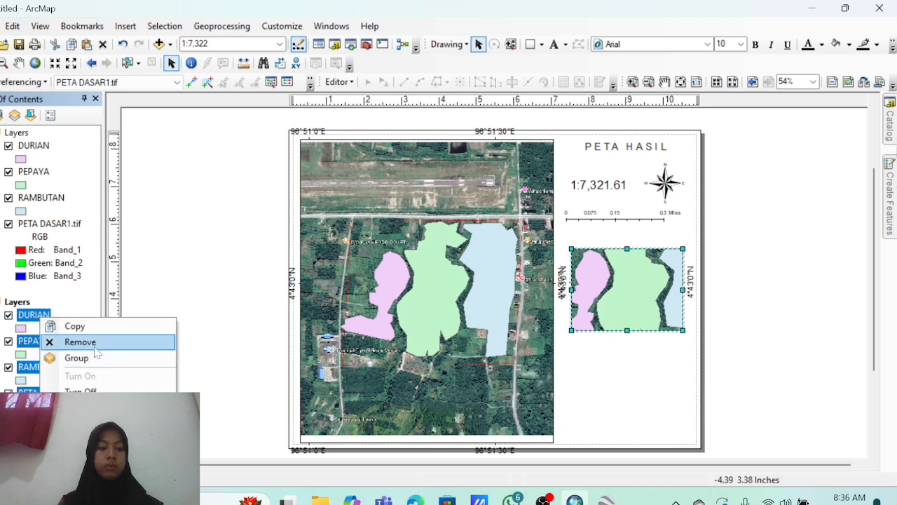
pyautogui.click(95, 343)
pyautogui.rightClick(19, 307)
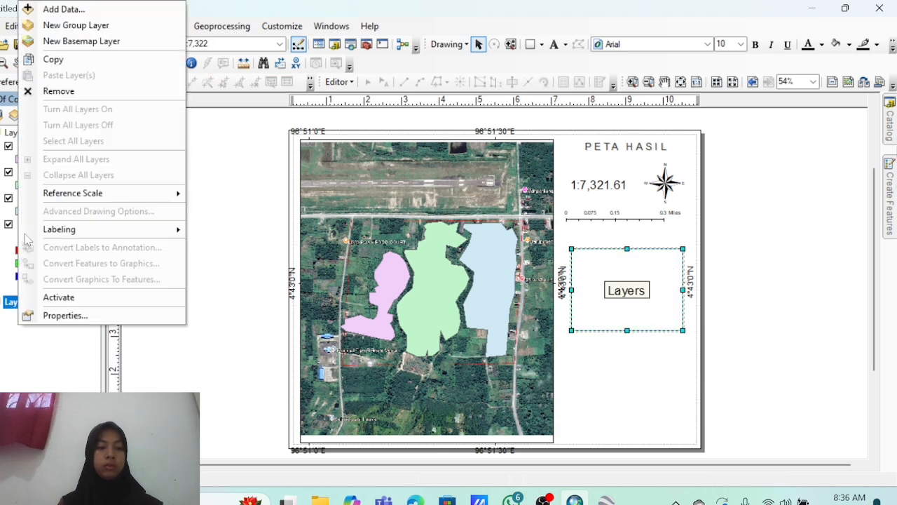
# Add the BATAS KABUPATEN boundary shapefile from D:\PRAKTIKUM ARCHGIS to the small frame.
pyautogui.click(56, 10)
pyautogui.click(367, 154)
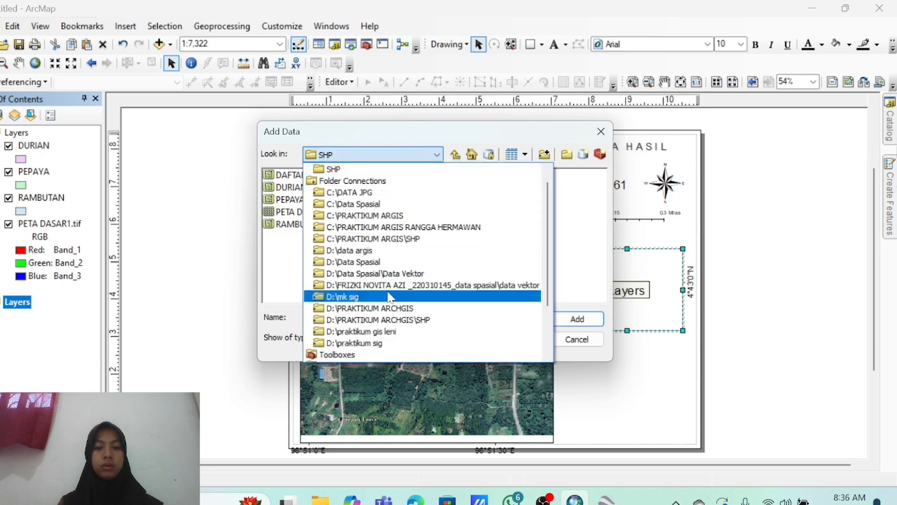
pyautogui.click(389, 307)
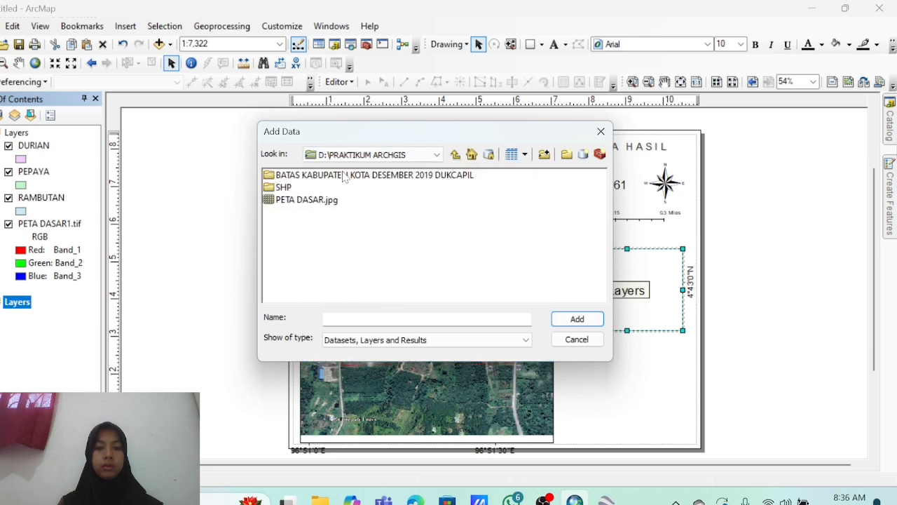
pyautogui.doubleClick(343, 177)
pyautogui.click(343, 175)
pyautogui.click(576, 318)
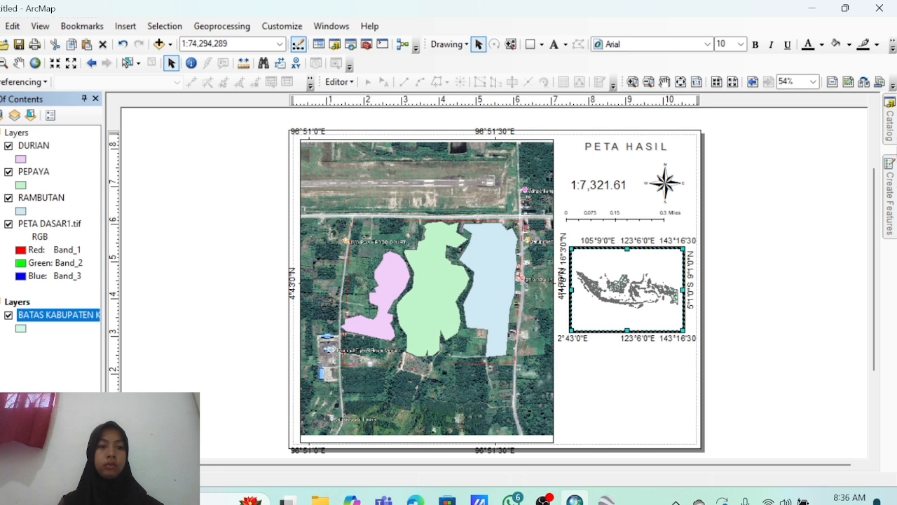
# Zoom and pan the inset map to frame Aceh at about 1:3,415,437.
pyautogui.moveTo(572, 267); pyautogui.dragTo(598, 295)
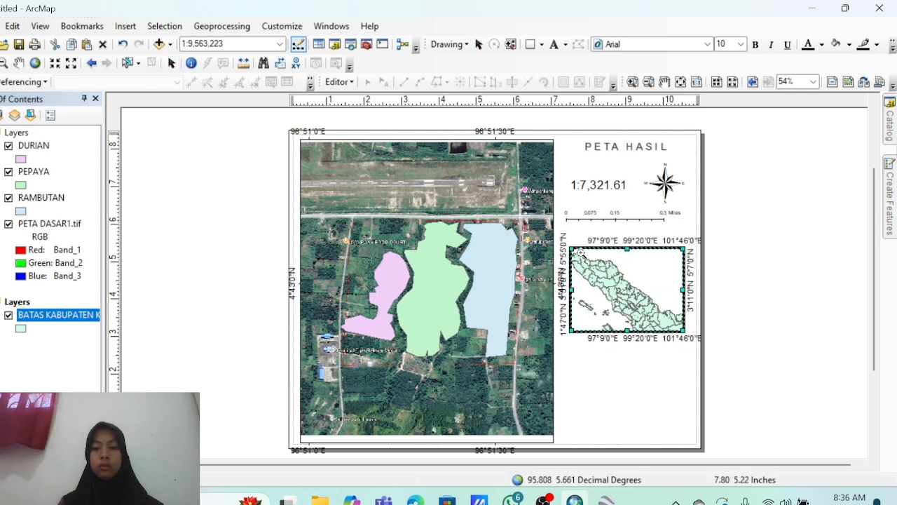
pyautogui.click(18, 62)
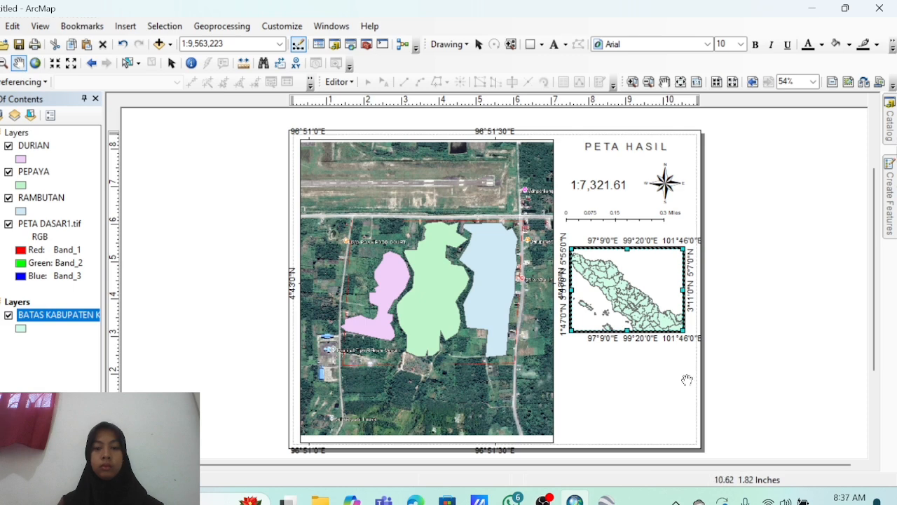
pyautogui.moveTo(606, 284); pyautogui.dragTo(634, 302)
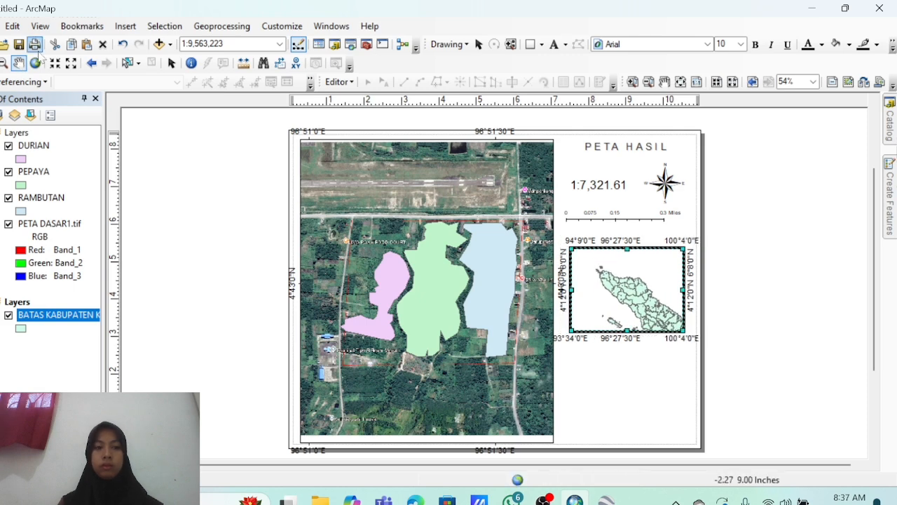
pyautogui.click(4, 62)
pyautogui.moveTo(585, 264); pyautogui.dragTo(611, 287)
pyautogui.click(18, 62)
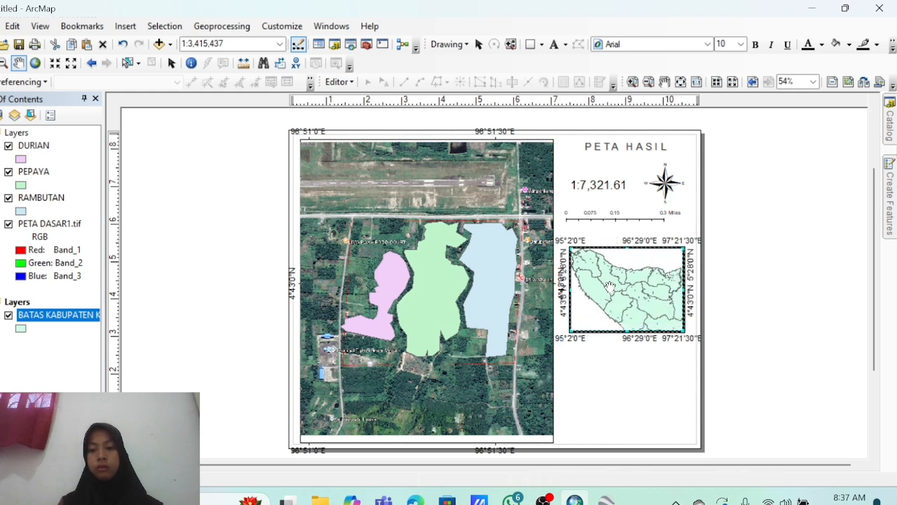
# Draw a rectangle over the study area on the Aceh inset with no fill and red outline.
pyautogui.click(530, 44)
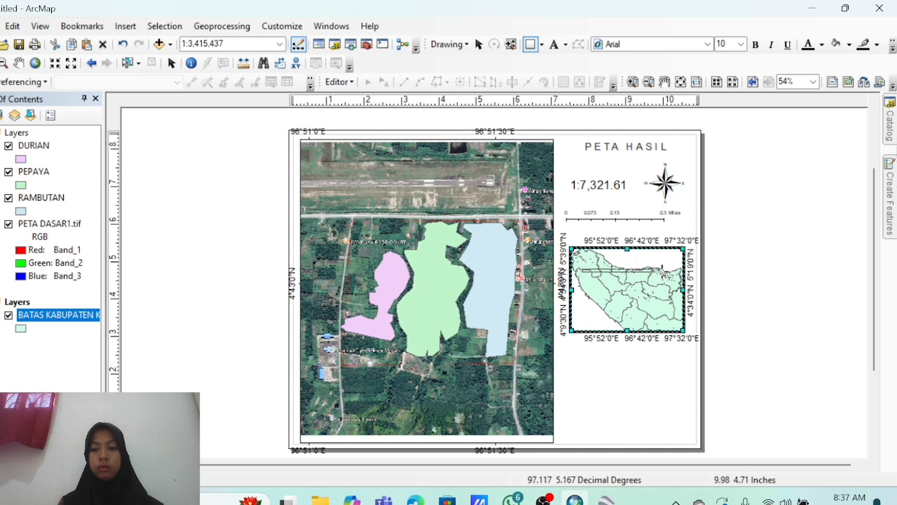
pyautogui.moveTo(582, 269)
pyautogui.mouseDown()
pyautogui.moveTo(643, 315)
pyautogui.moveTo(622, 291)
pyautogui.mouseUp()
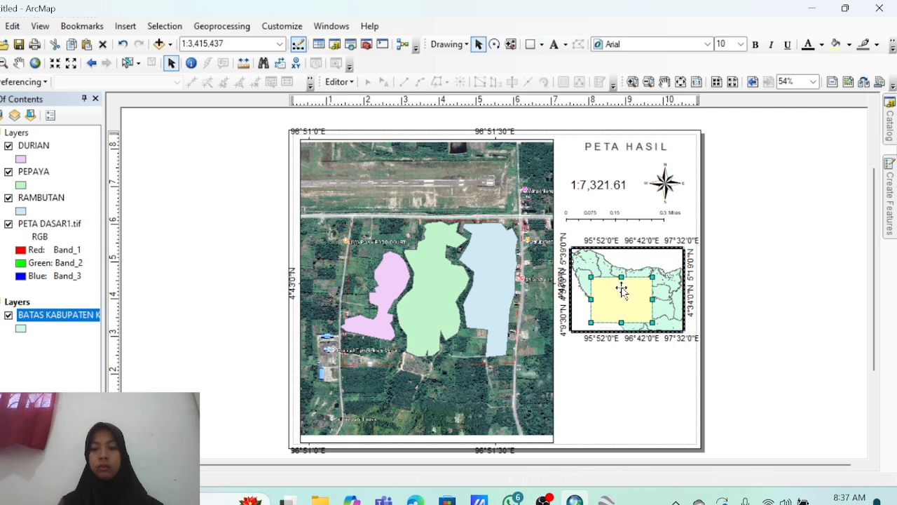
pyautogui.click(849, 43)
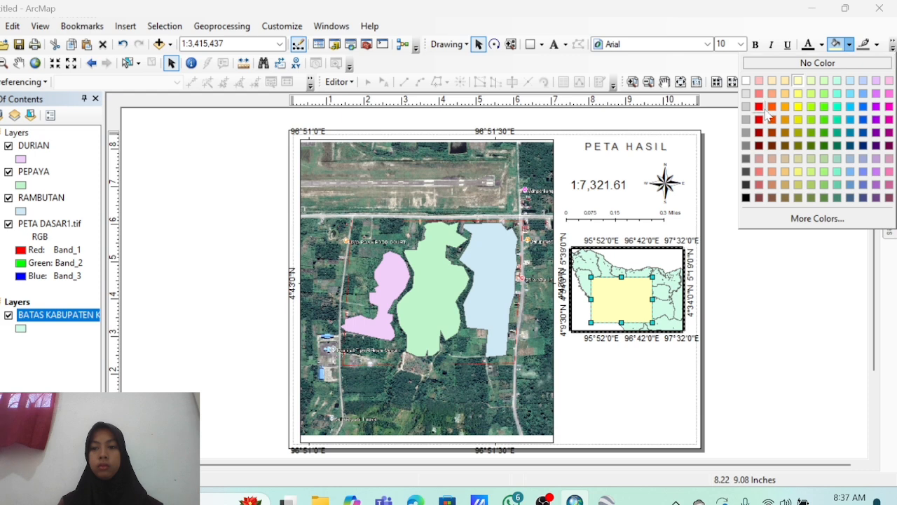
pyautogui.click(817, 62)
pyautogui.click(877, 45)
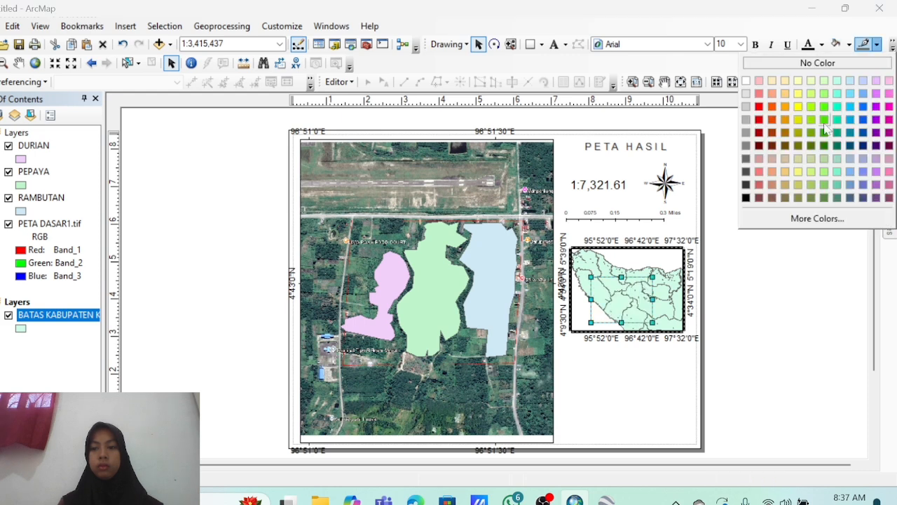
pyautogui.click(759, 119)
pyautogui.click(326, 254)
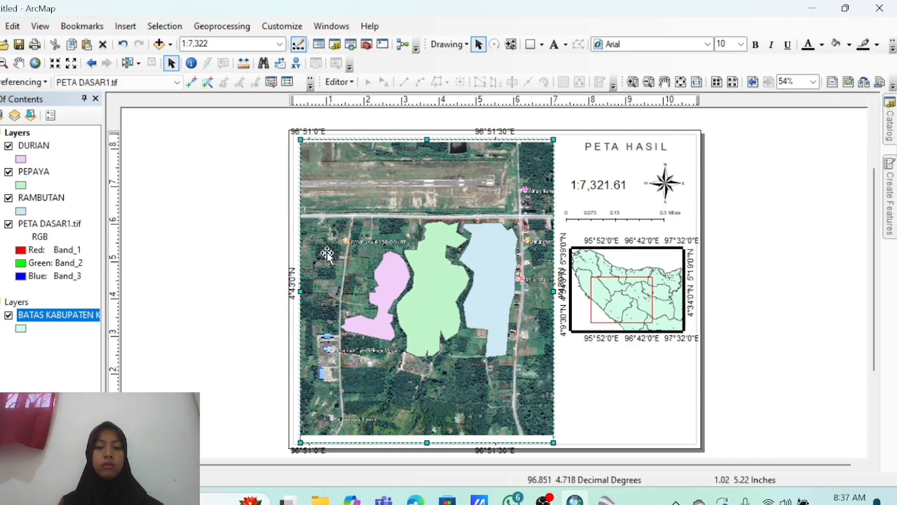
# Insert a legend and remove PETA DASAR1.tif, keeping DURIAN, PEPAYA and RAMBUTAN.
pyautogui.click(125, 26)
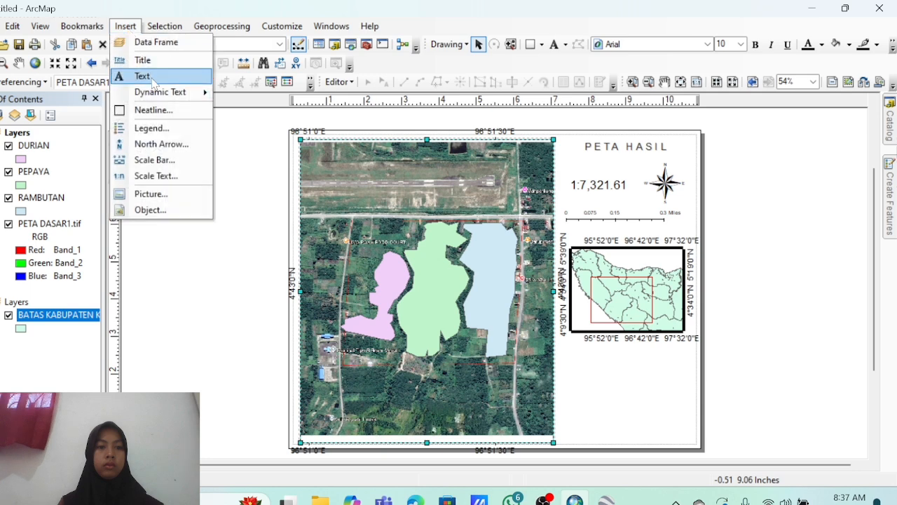
pyautogui.click(154, 128)
pyautogui.click(443, 187)
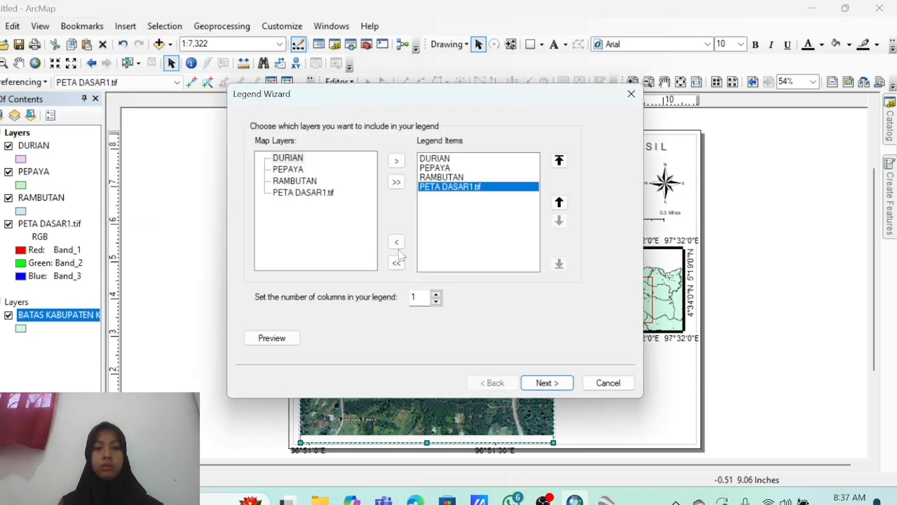
pyautogui.click(395, 242)
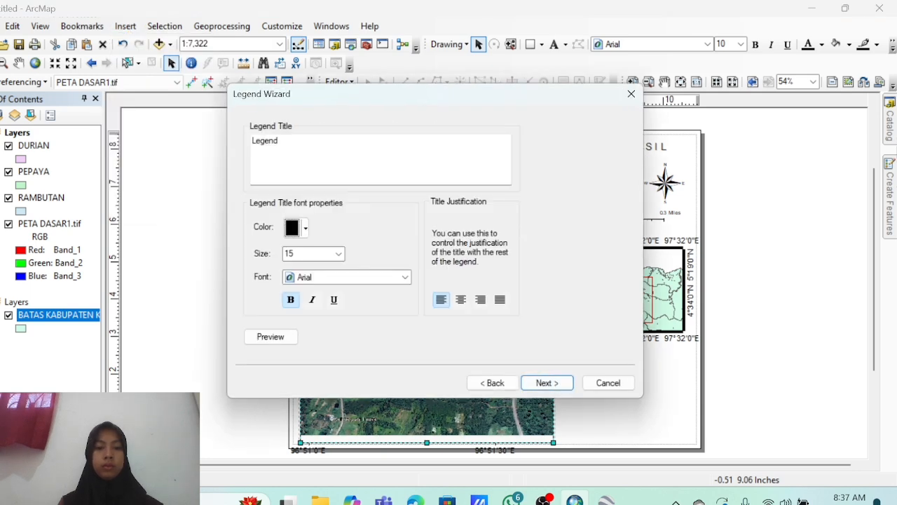
# Title the legend 'Legenda' in Arial at size 20 and finish the legend wizard.
pyautogui.click(288, 144)
pyautogui.write('A')
pyautogui.press('BackSpace')
pyautogui.write('a')
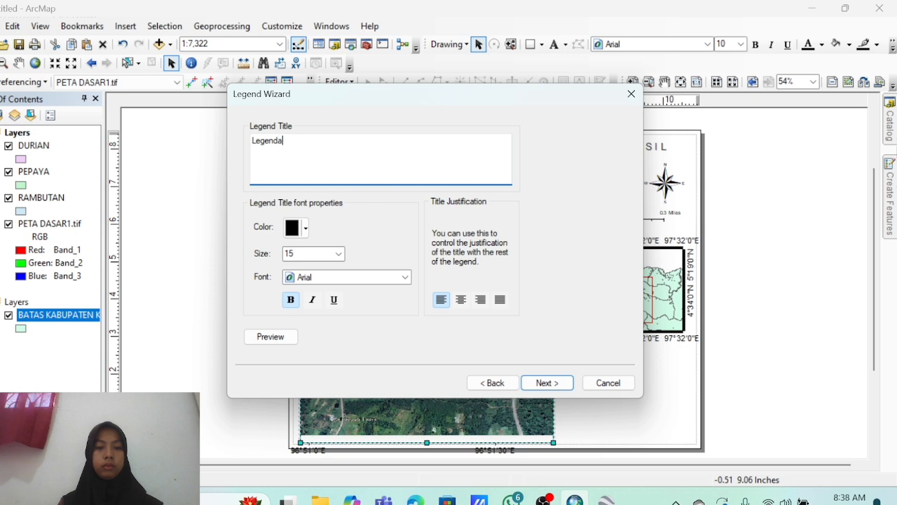
pyautogui.click(338, 253)
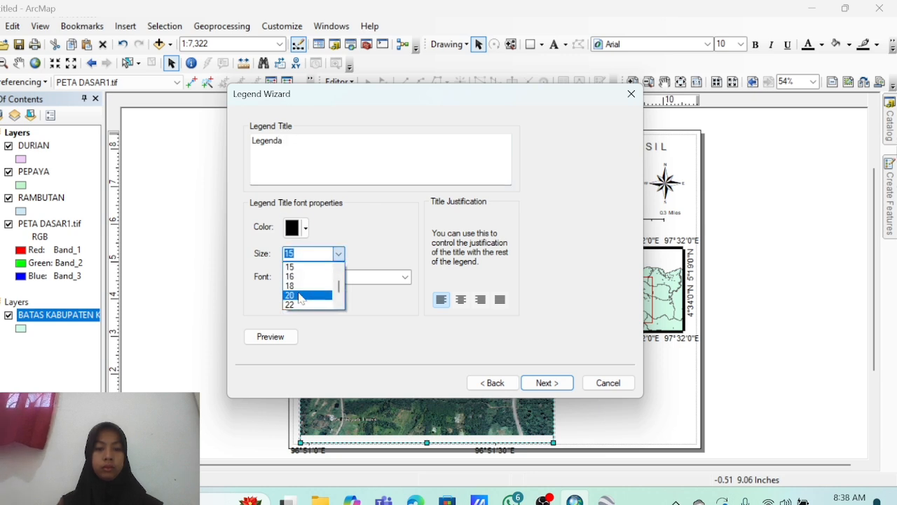
pyautogui.click(301, 296)
pyautogui.click(338, 280)
pyautogui.click(341, 291)
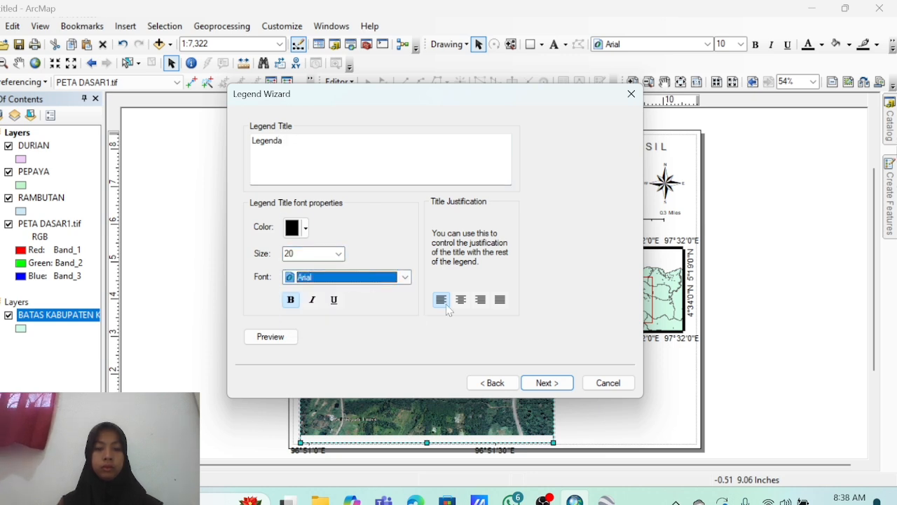
pyautogui.click(546, 382)
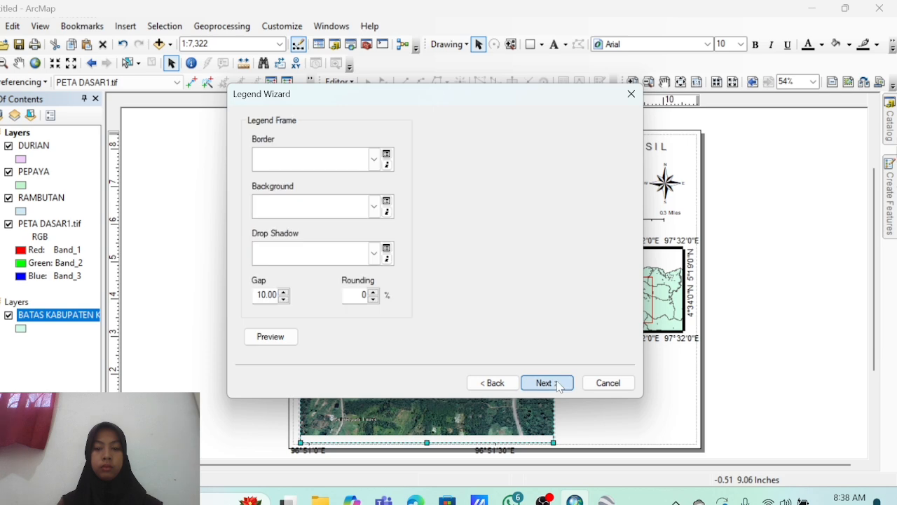
pyautogui.click(547, 382)
pyautogui.click(554, 384)
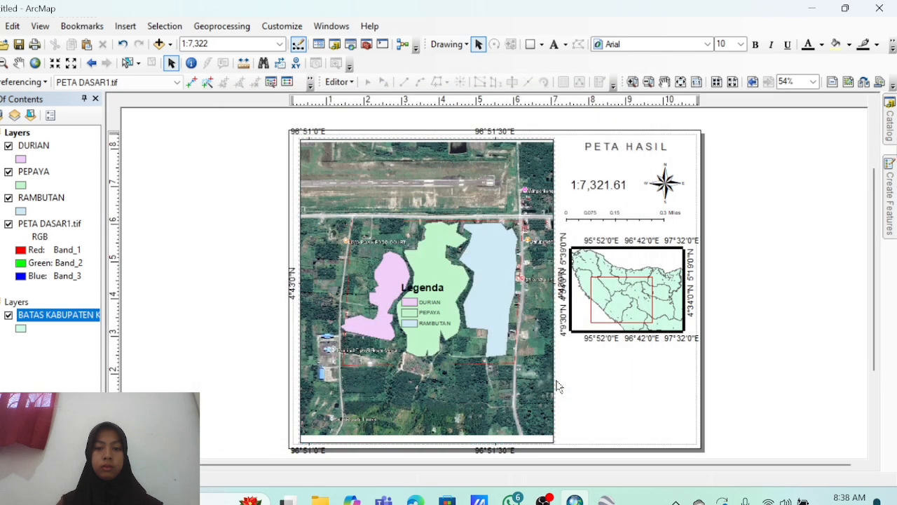
# Move and enlarge the legend so it sits just below the inset map.
pyautogui.click(435, 285)
pyautogui.moveTo(434, 285); pyautogui.dragTo(603, 360)
pyautogui.moveTo(636, 421); pyautogui.dragTo(663, 416)
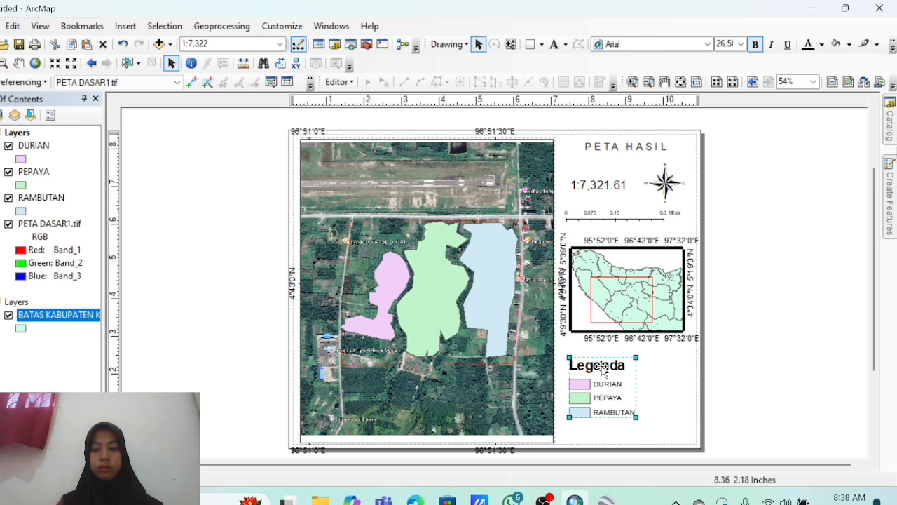
pyautogui.moveTo(603, 369); pyautogui.dragTo(632, 369)
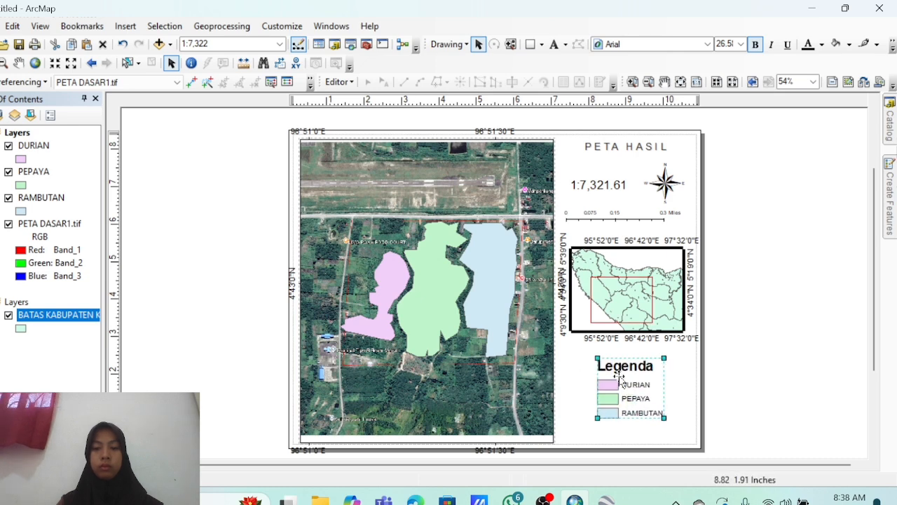
pyautogui.click(125, 26)
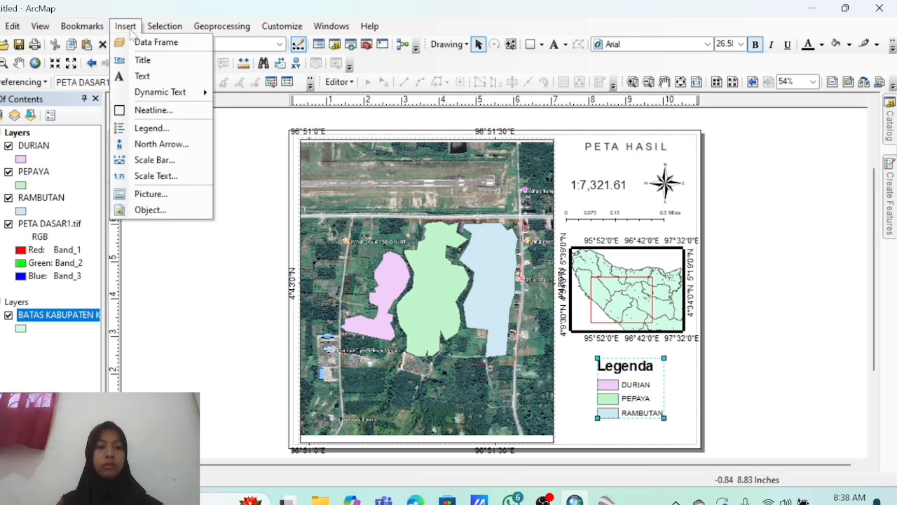
# Start a map export and browse to the PRAKTIKUM ARCHGIS folder on the D: drive.
pyautogui.click(132, 127)
pyautogui.click(2, 27)
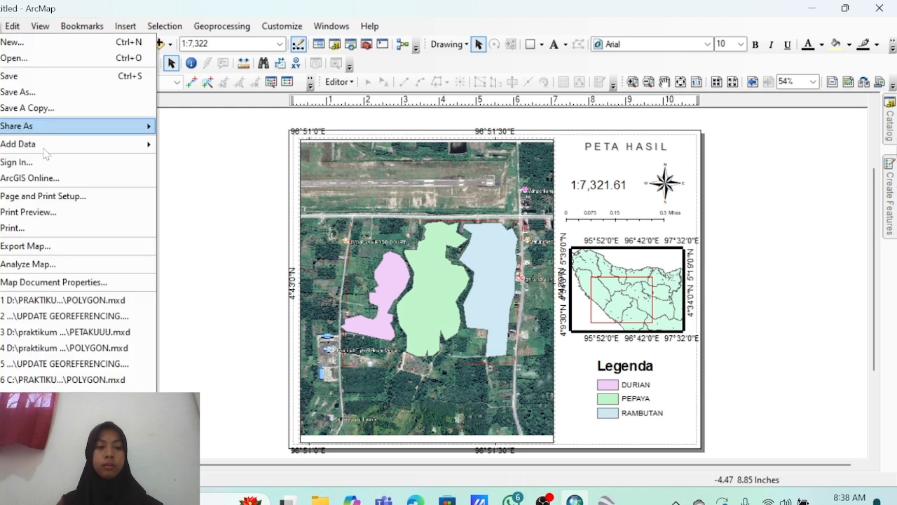
pyautogui.click(78, 247)
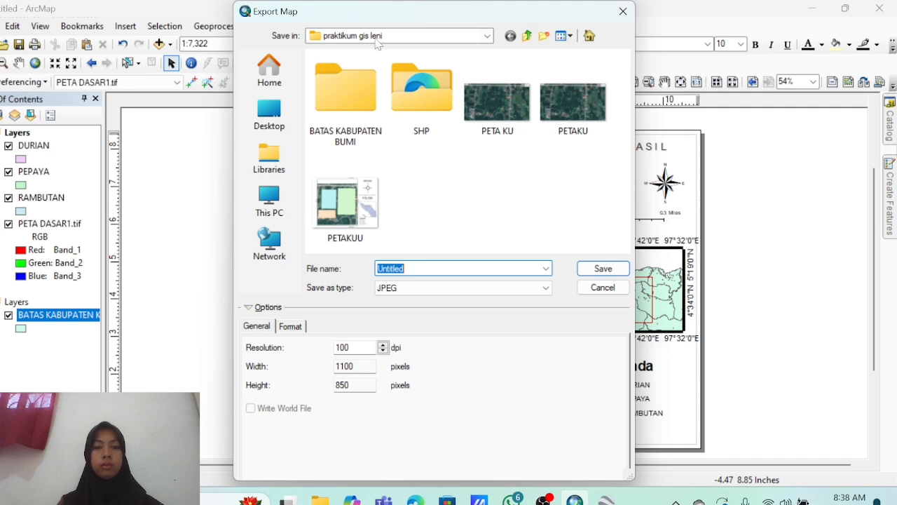
pyautogui.click(377, 36)
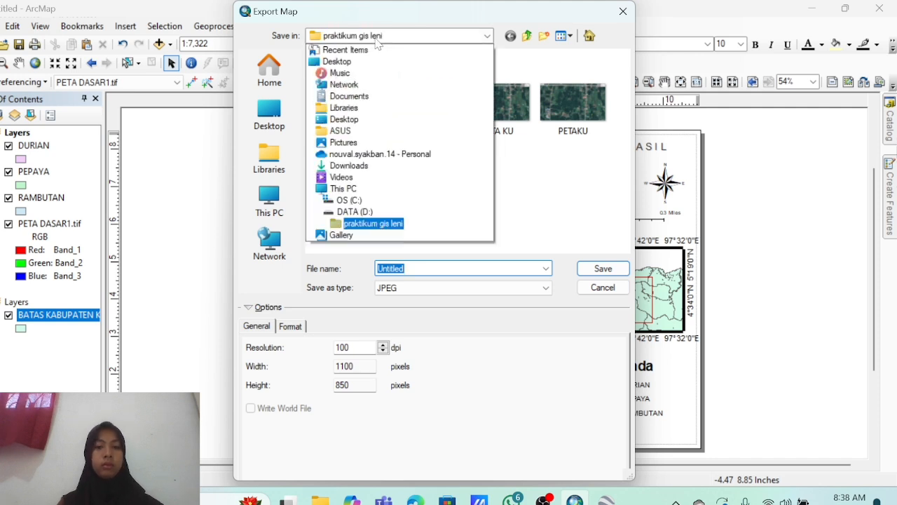
pyautogui.click(361, 209)
pyautogui.click(365, 155)
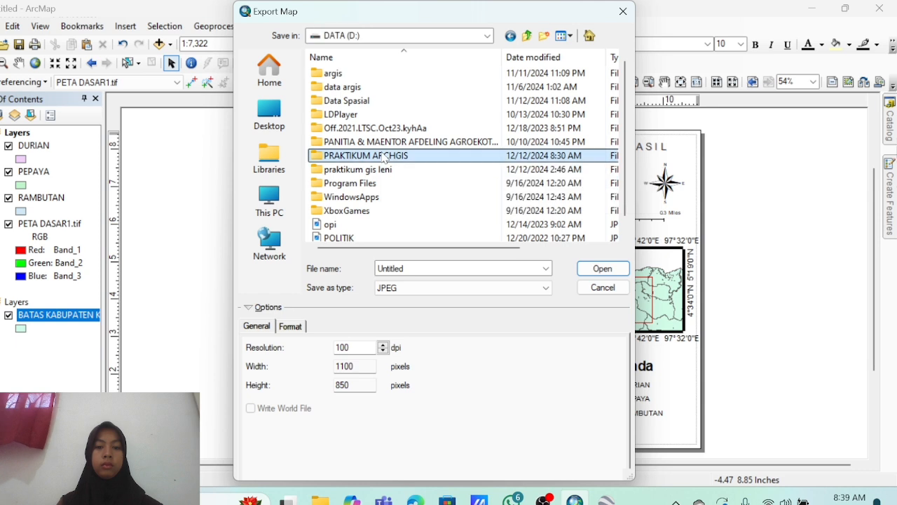
pyautogui.doubleClick(364, 155)
# Export the layout as the JPEG 'PETA HASIL PRAKTIKUM'.
pyautogui.doubleClick(390, 269)
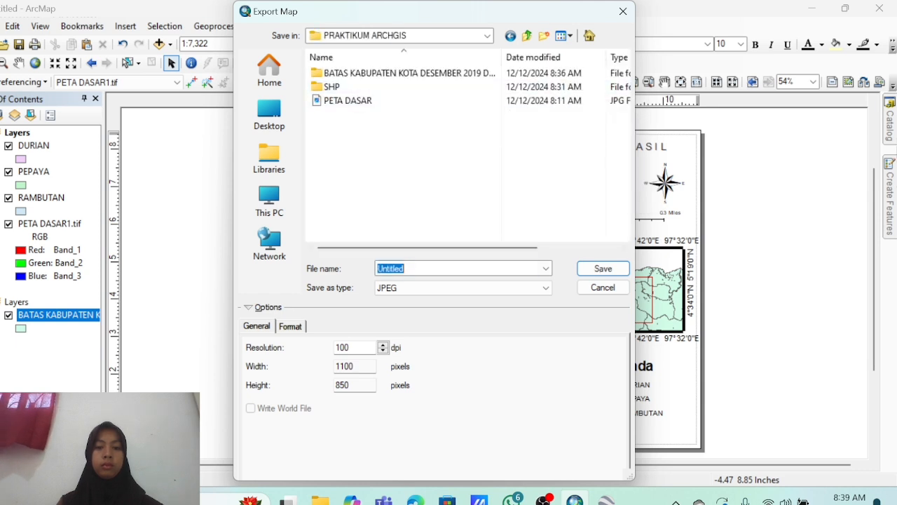
pyautogui.press('BackSpace')
pyautogui.write('peta hasil')
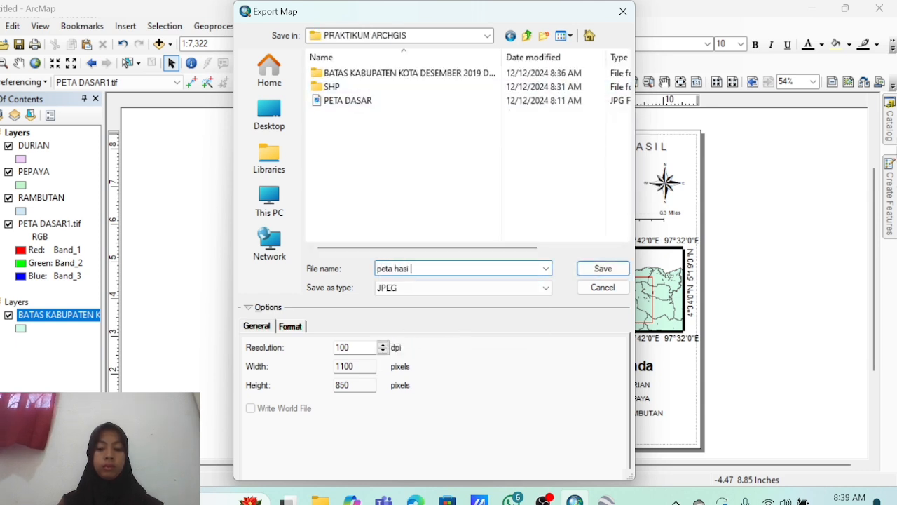
pyautogui.hotkey('ctrl', 'a')
pyautogui.press('BackSpace')
pyautogui.write('PETA HASIL PRAKTIKUM')
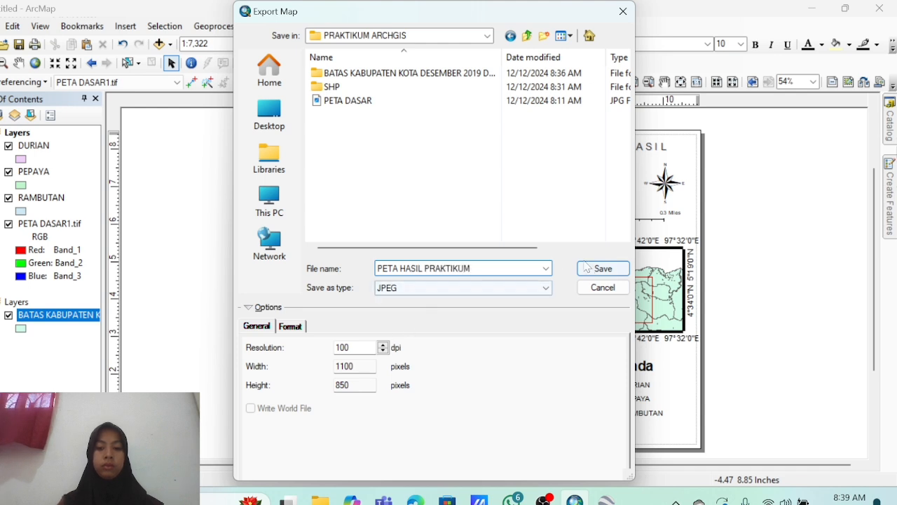
pyautogui.press('Return')
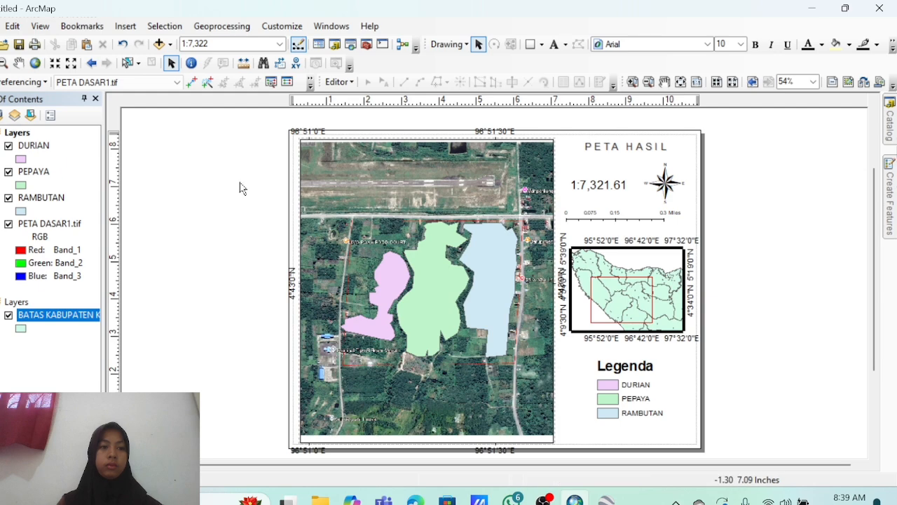
# Save the map document as 'PETA HASIL'.
pyautogui.click(2, 27)
pyautogui.click(26, 91)
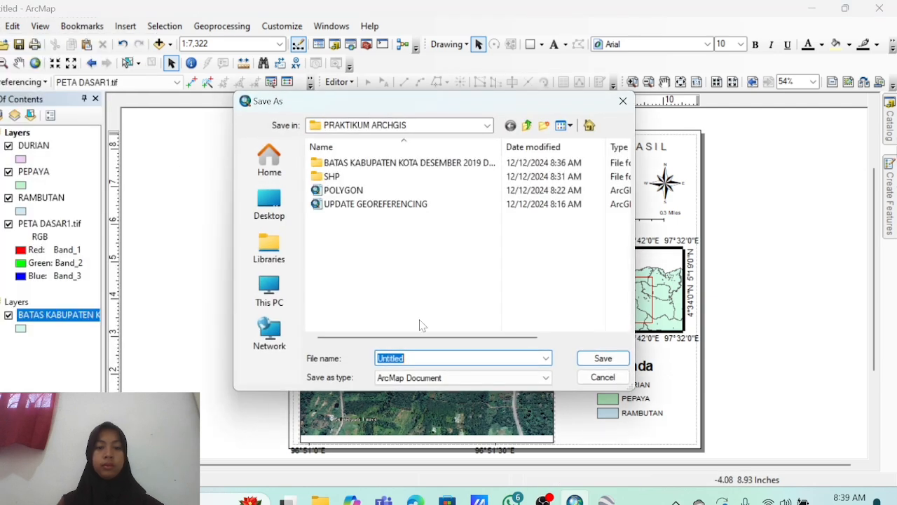
pyautogui.press('BackSpace')
pyautogui.write('PETA HASIL')
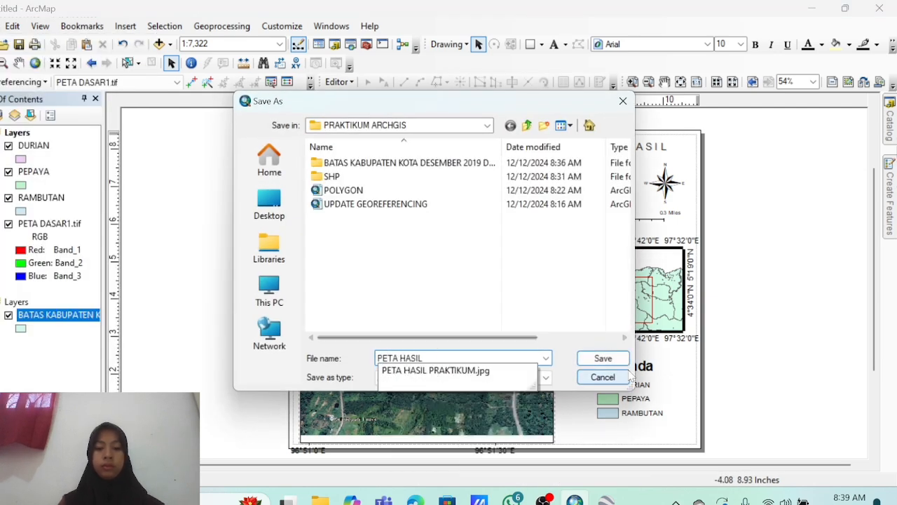
pyautogui.click(609, 359)
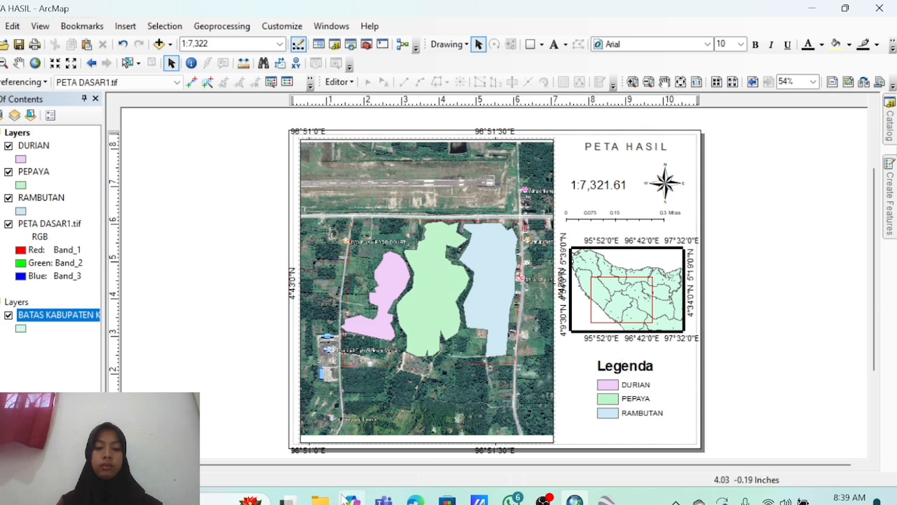
pyautogui.click(319, 500)
# View PETA HASIL PRAKTIKUM.jpg in a maximized Photos window, zooming and panning across the map.
pyautogui.doubleClick(271, 258)
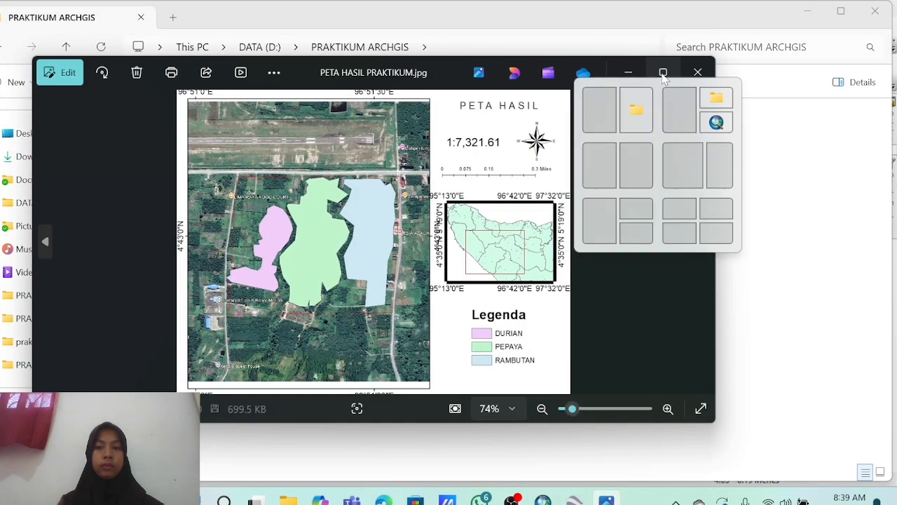
pyautogui.click(663, 73)
pyautogui.scroll(1, 532, 207)
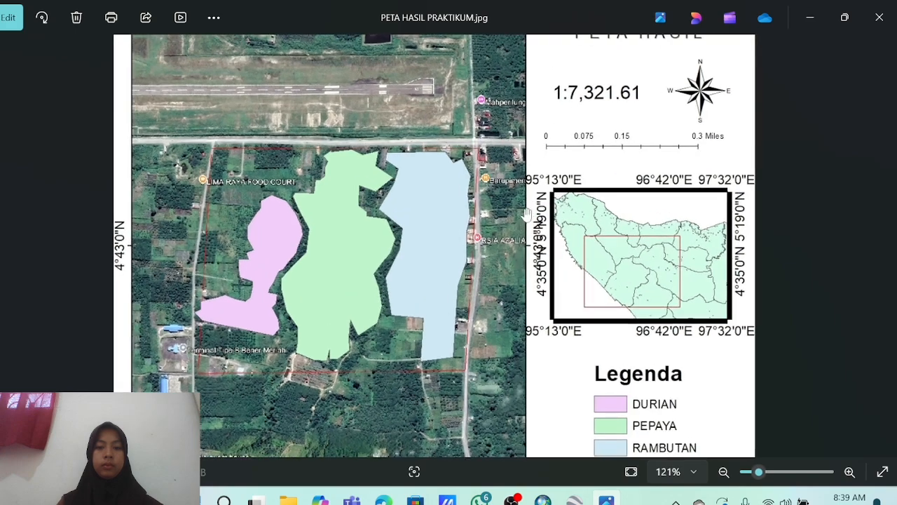
pyautogui.scroll(-1, 543, 195)
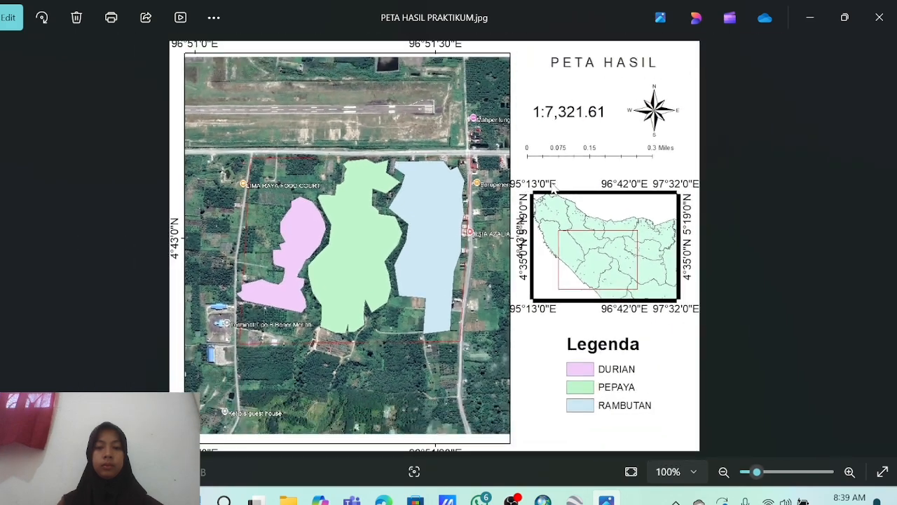
pyautogui.scroll(4, 554, 189)
pyautogui.moveTo(553, 190); pyautogui.dragTo(729, 21)
pyautogui.scroll(-4, 596, 140)
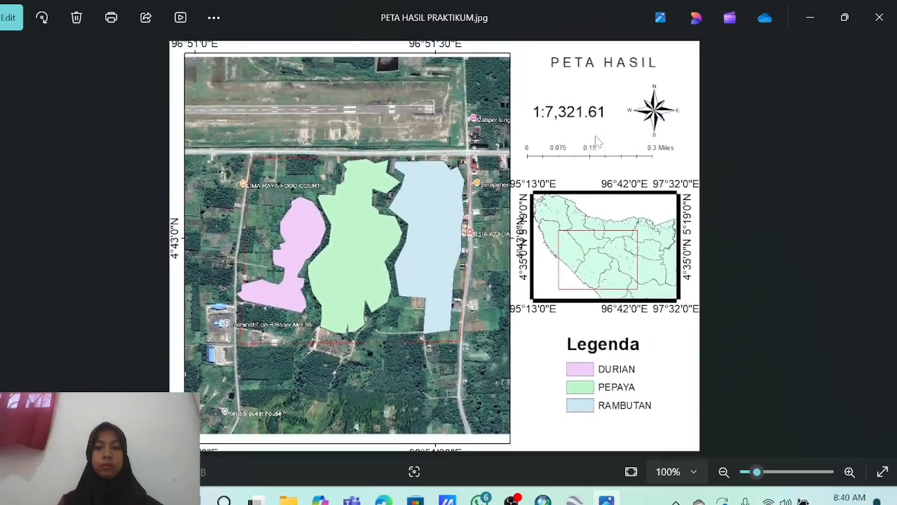
pyautogui.click(514, 499)
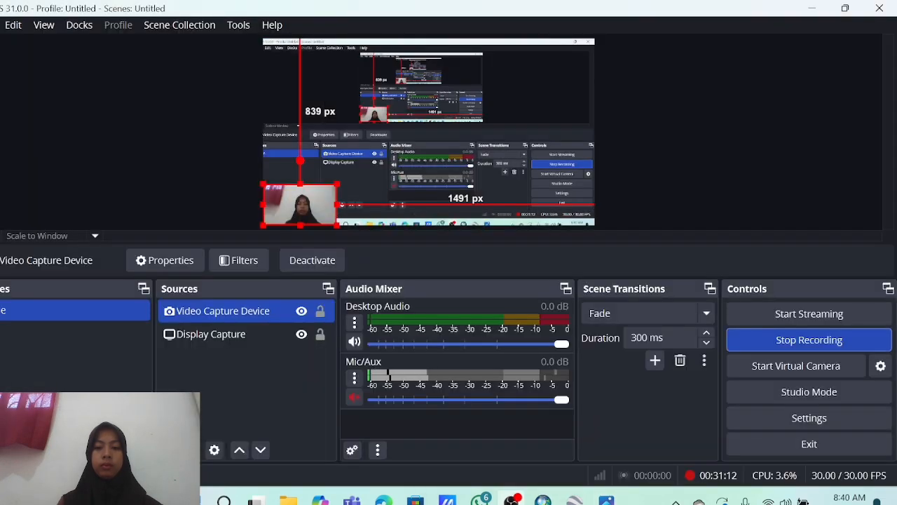
pyautogui.click(778, 339)
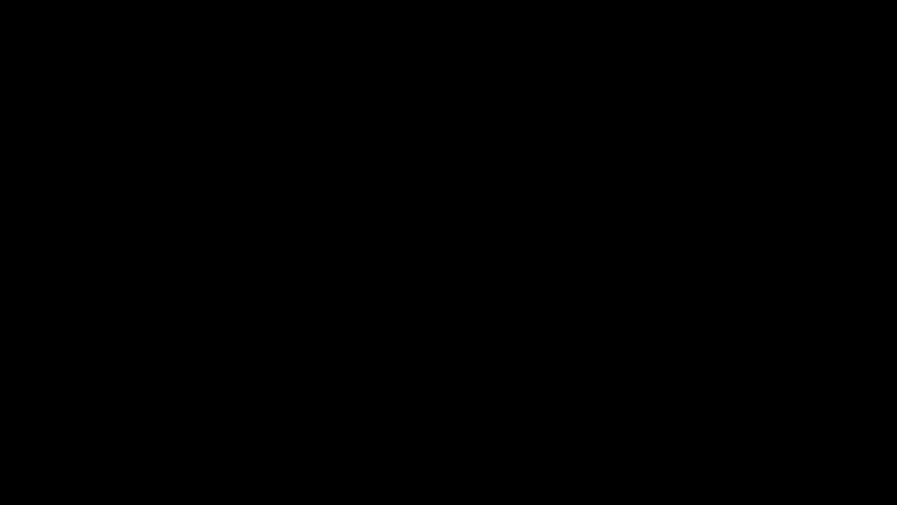